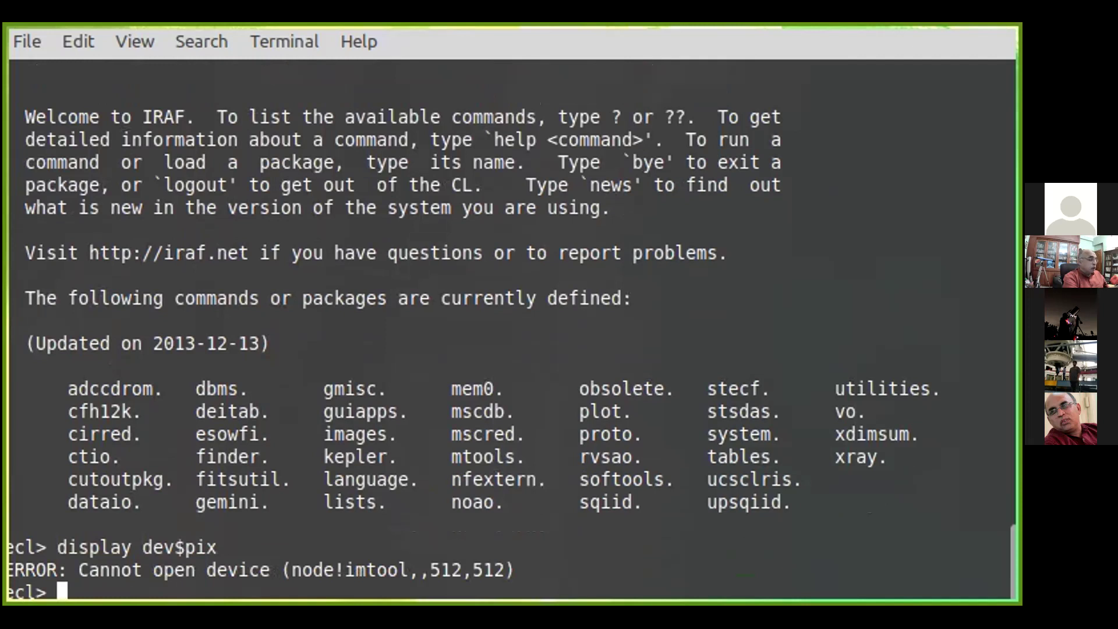
text(!ds9)
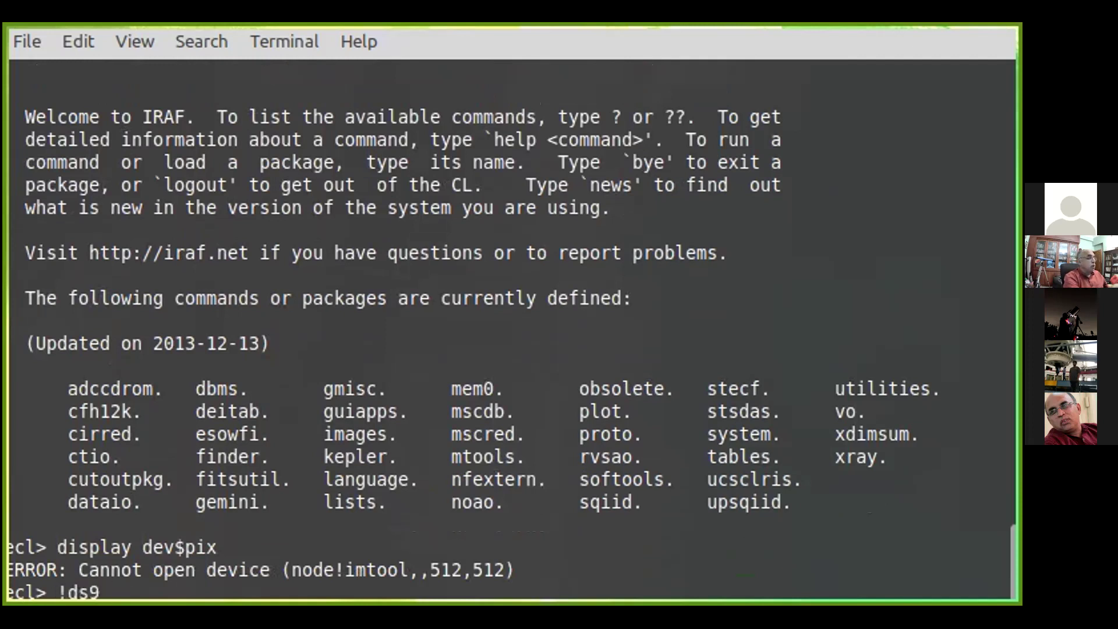
key(Return)
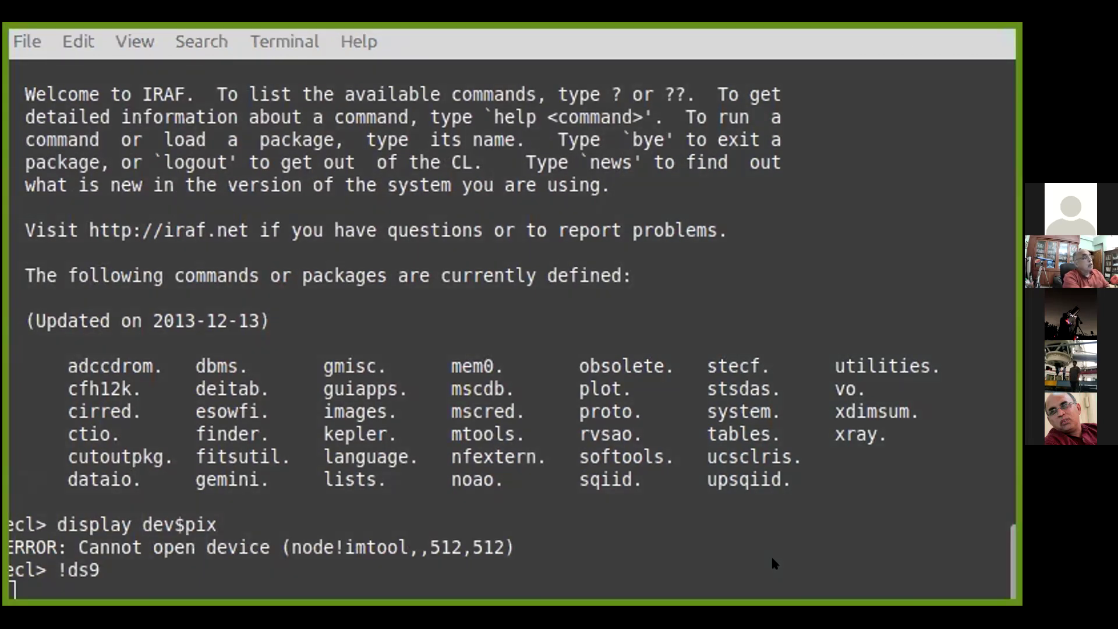
click(955, 505)
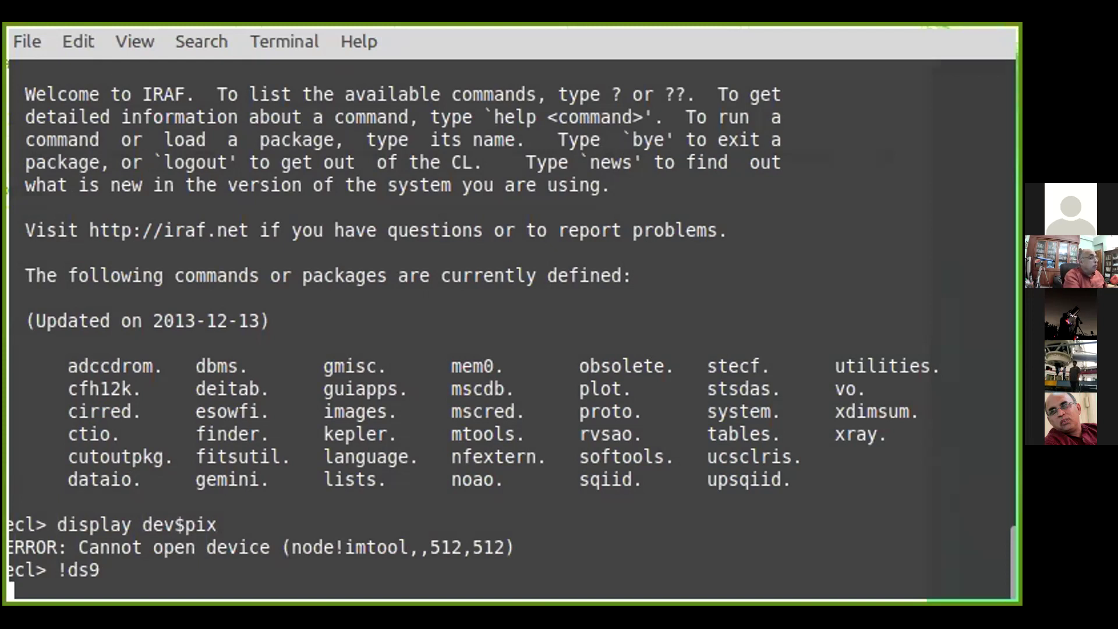
key(ctrl+c)
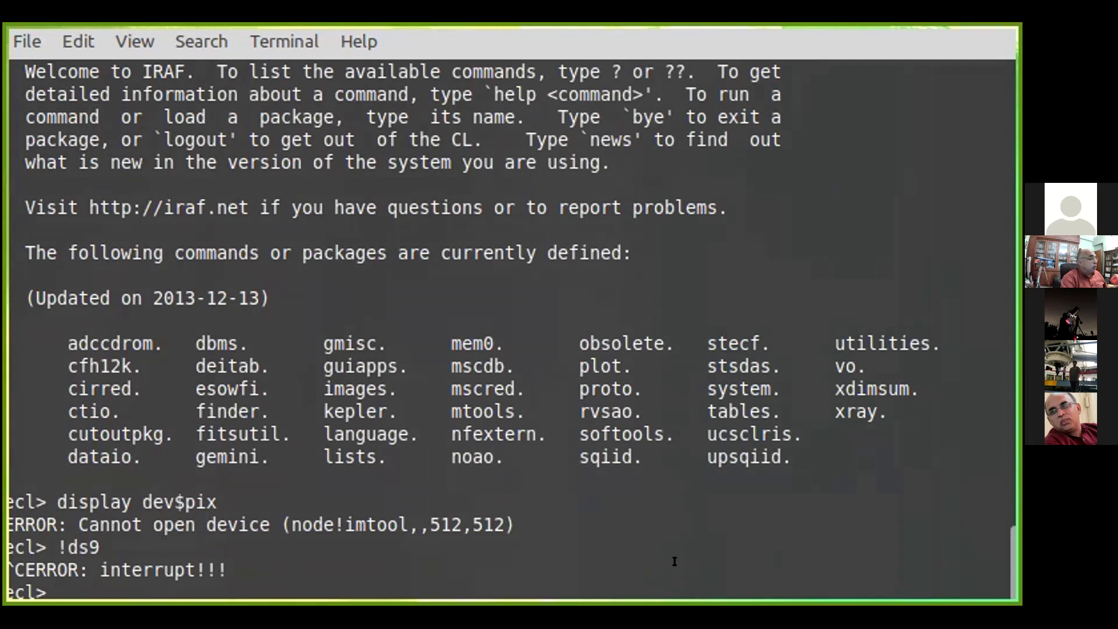
- Launch the ds9 image viewer as a background process from the IRAF prompt with !ds9&
text(!)
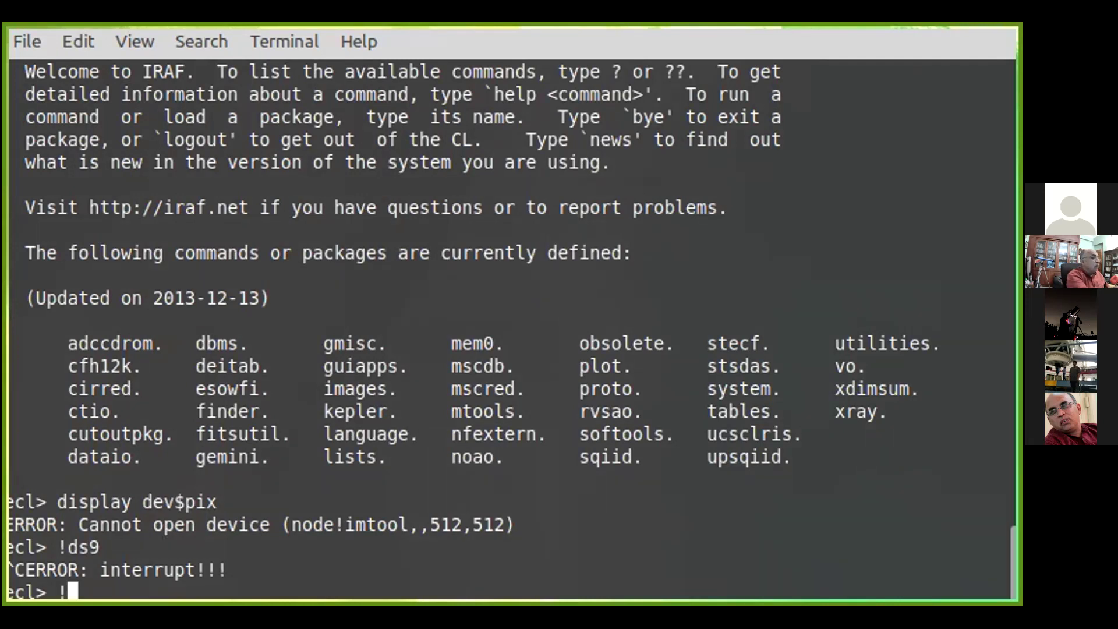
text(ds9&)
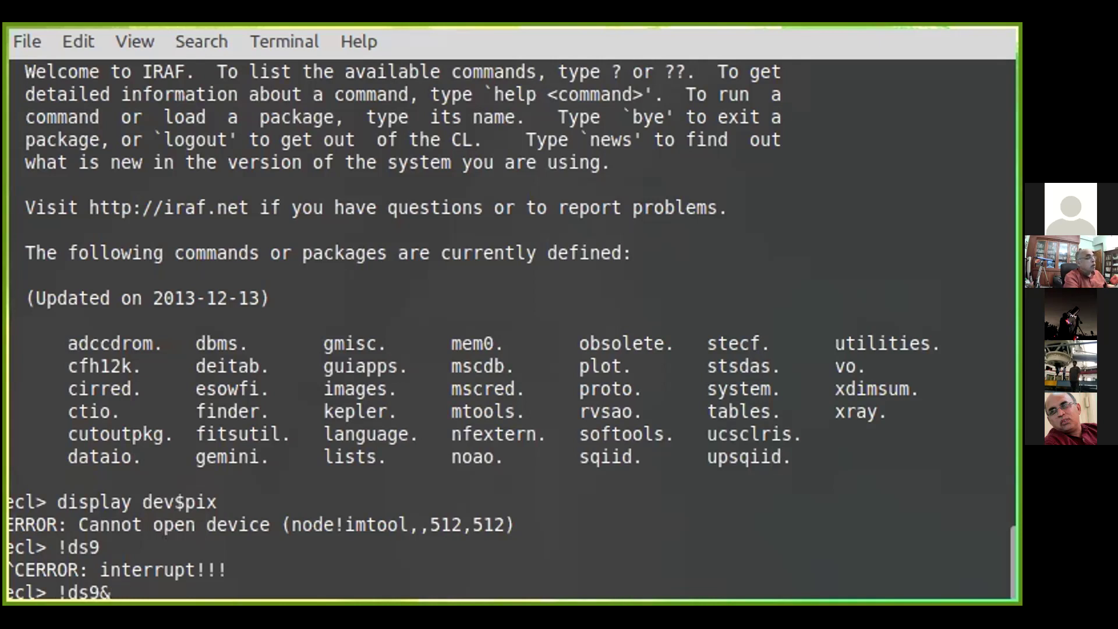
key(Return)
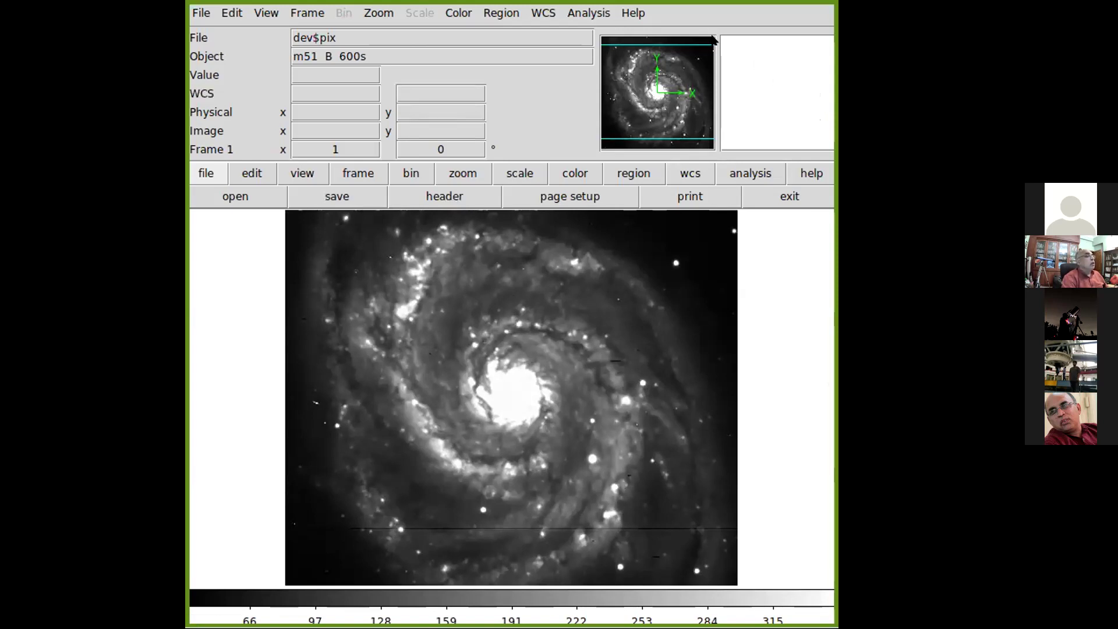
- View the dev$pix galaxy image at zoom 1/4, then restore it to zoom 1
click(528, 25)
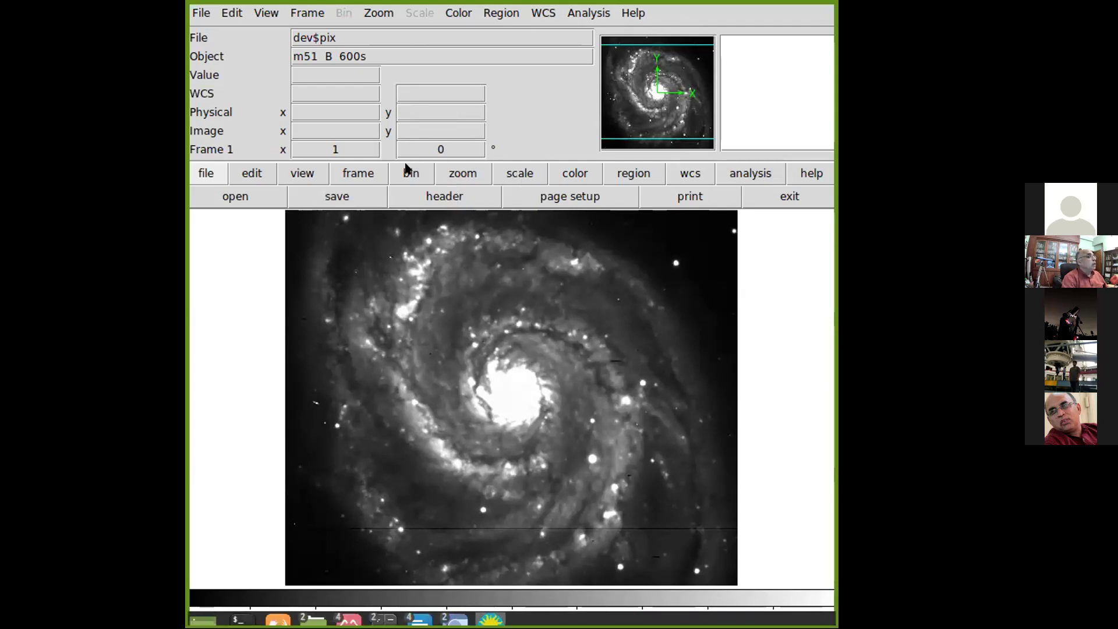
click(471, 170)
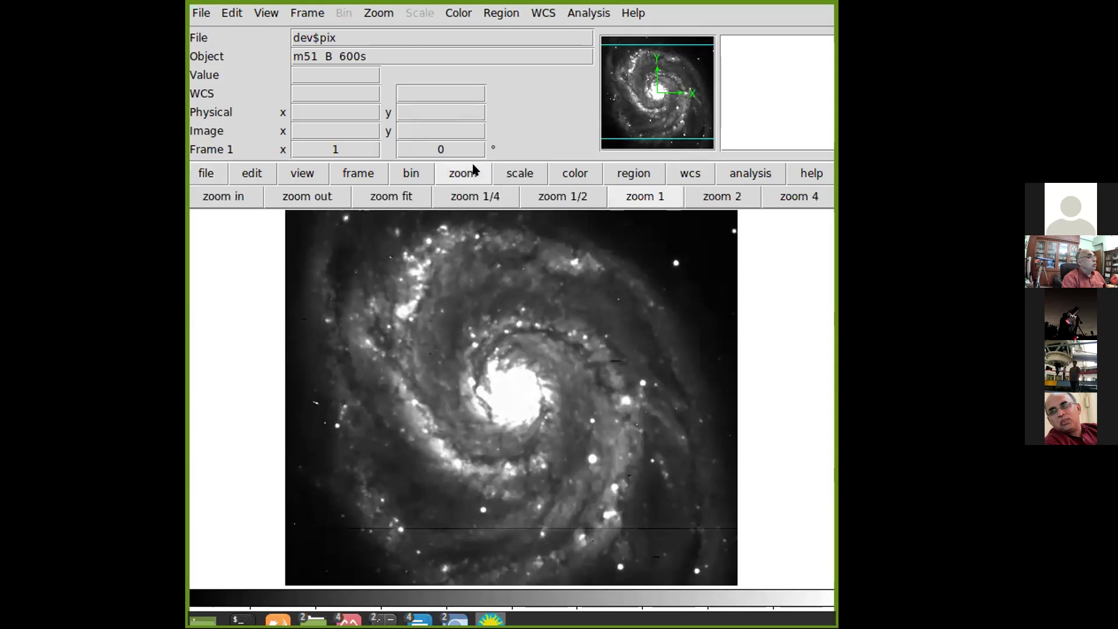
click(537, 197)
click(475, 196)
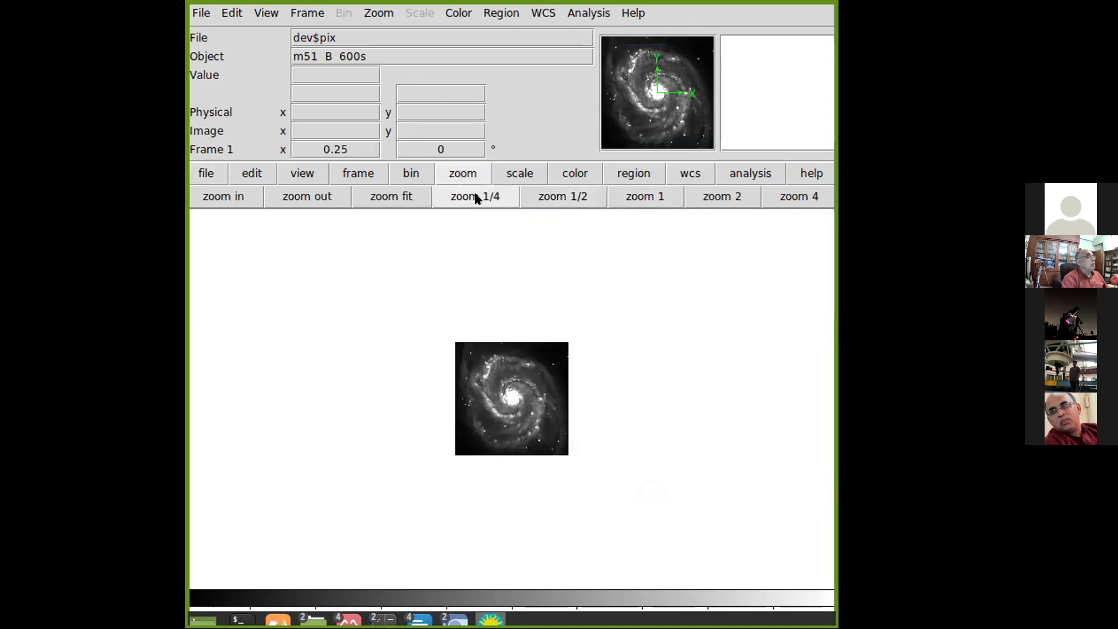
click(648, 192)
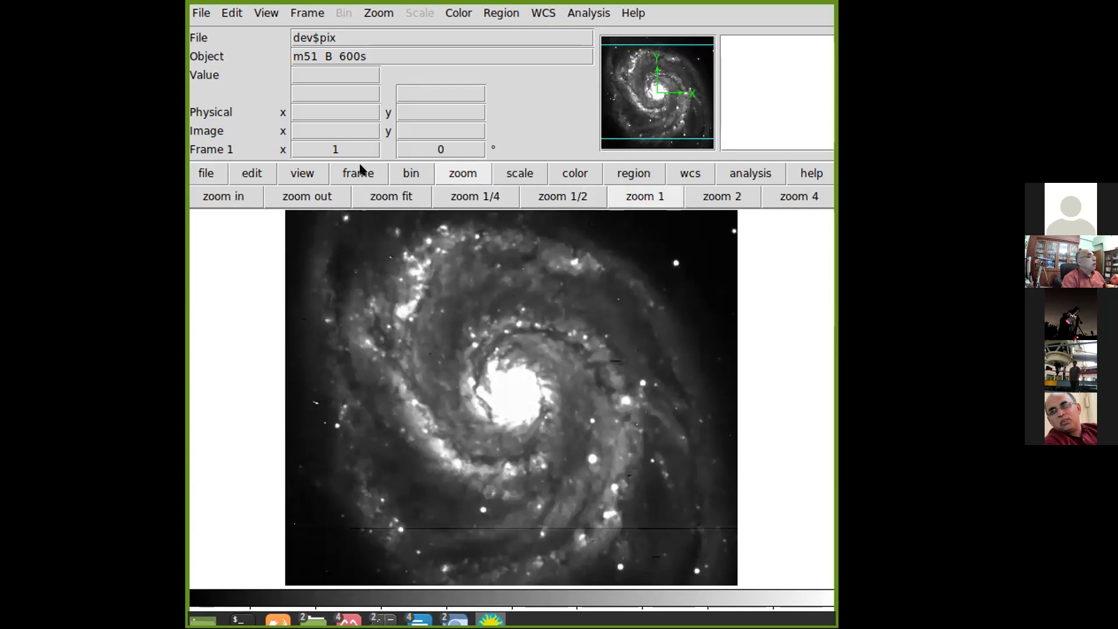
- Preview the galaxy image in the colour maps a, b, bb, he, i8, aips0, heat, cool and rainbow
click(303, 174)
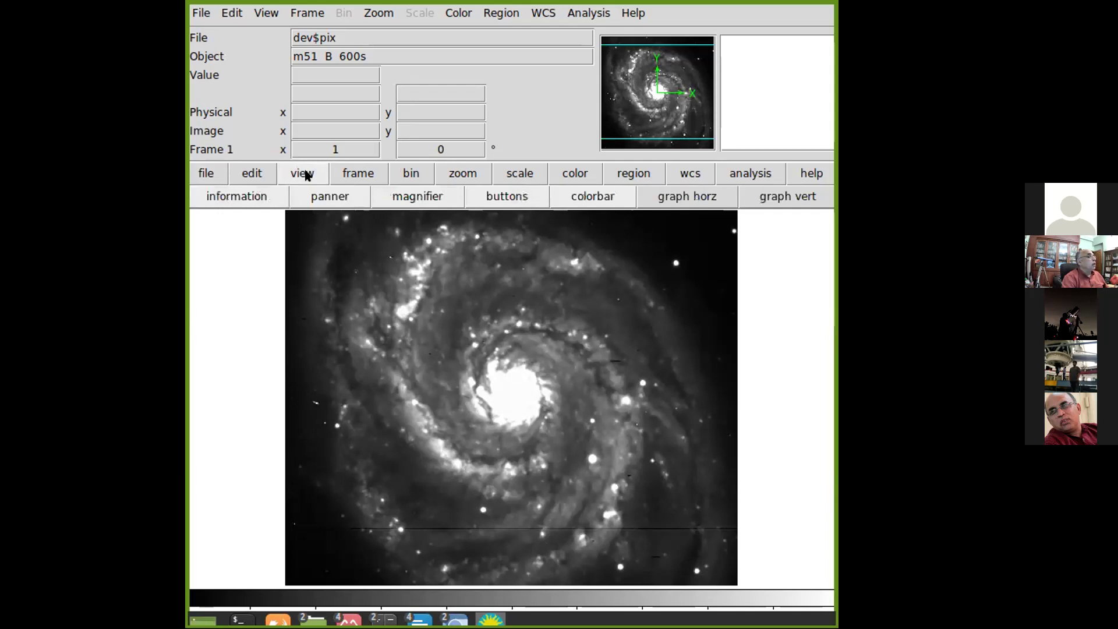
click(529, 176)
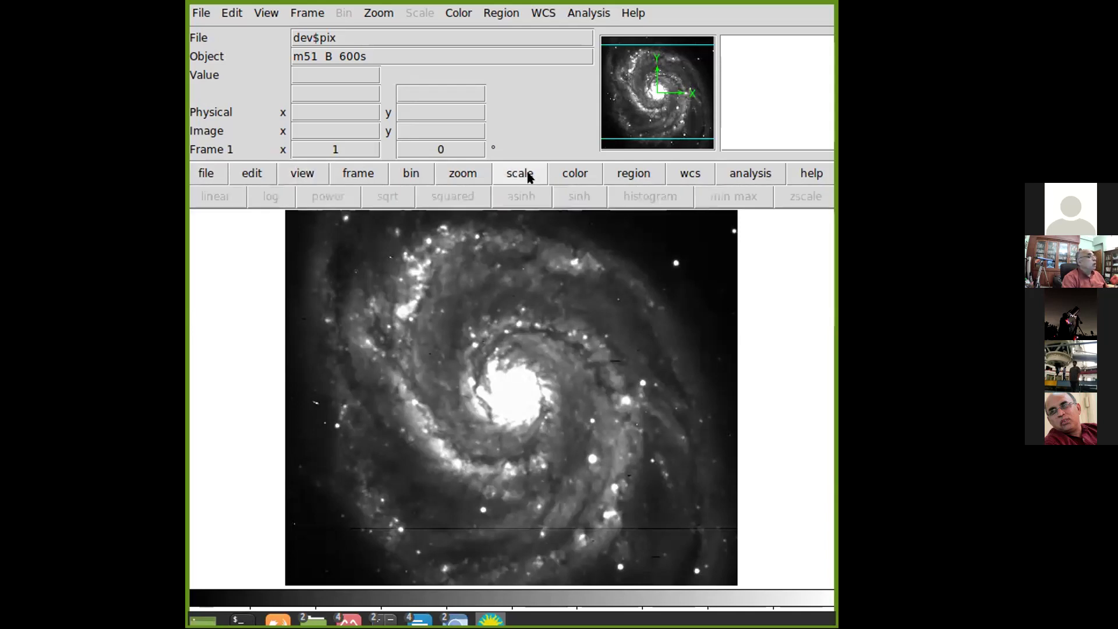
click(581, 172)
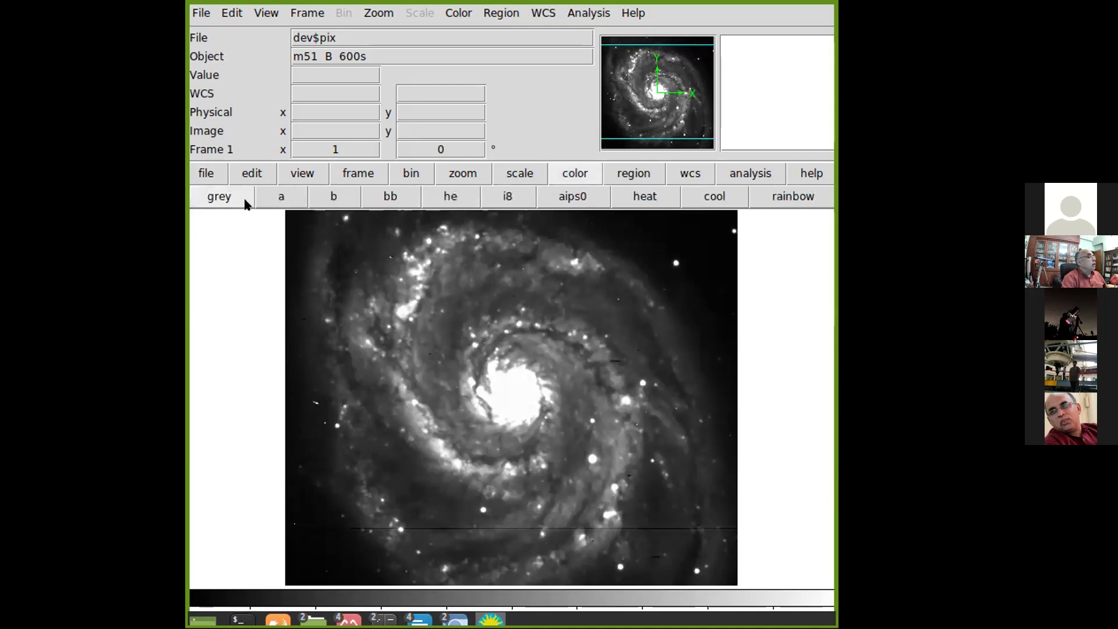
click(274, 192)
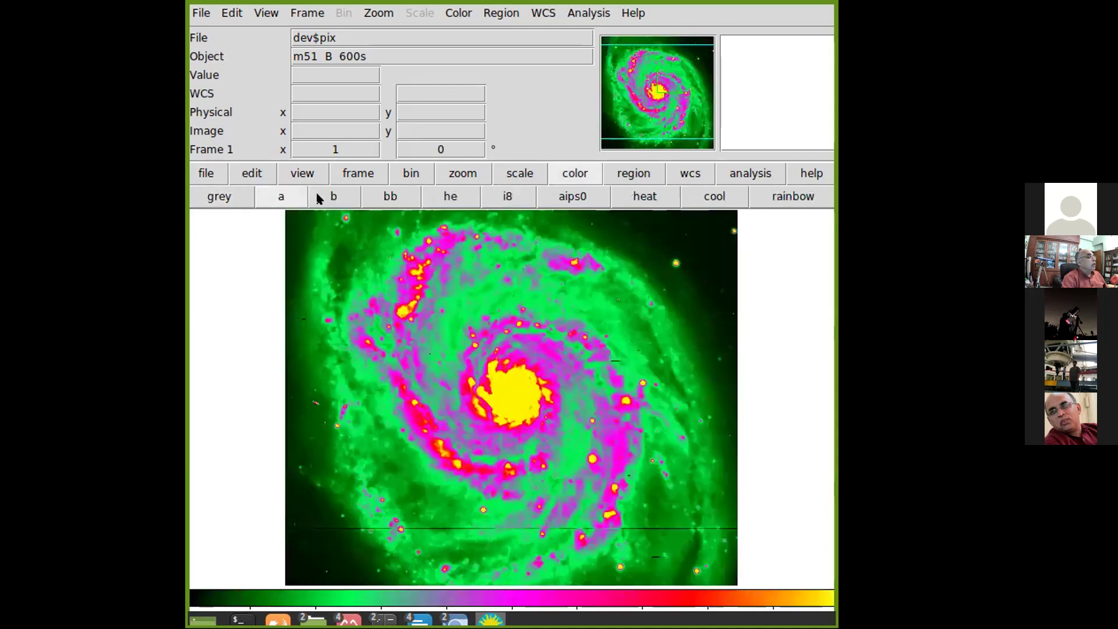
click(335, 196)
click(393, 197)
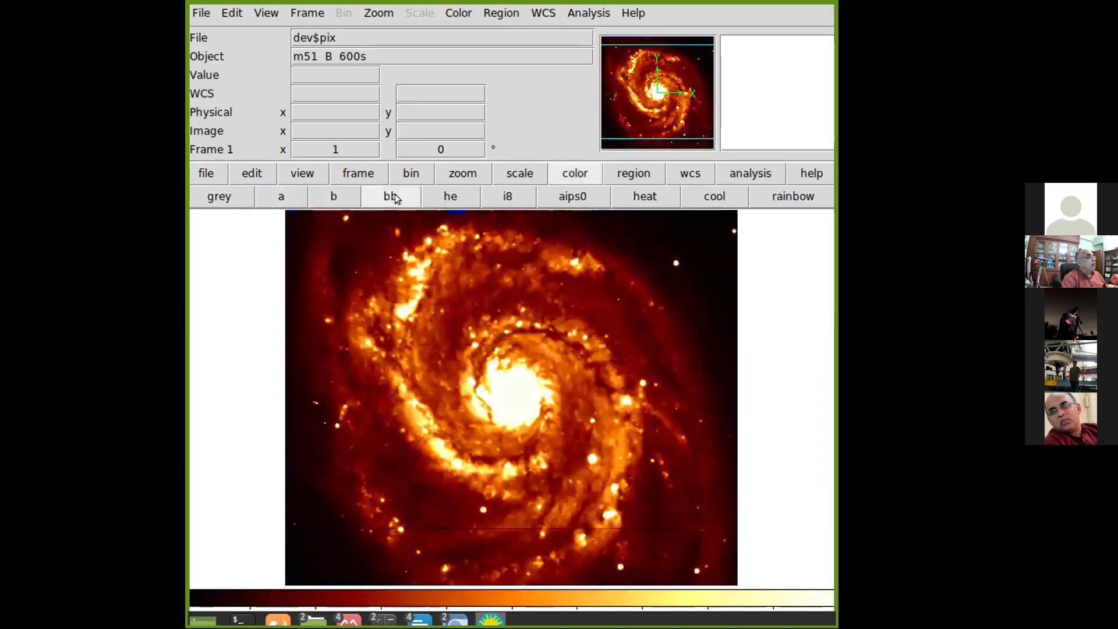
click(451, 196)
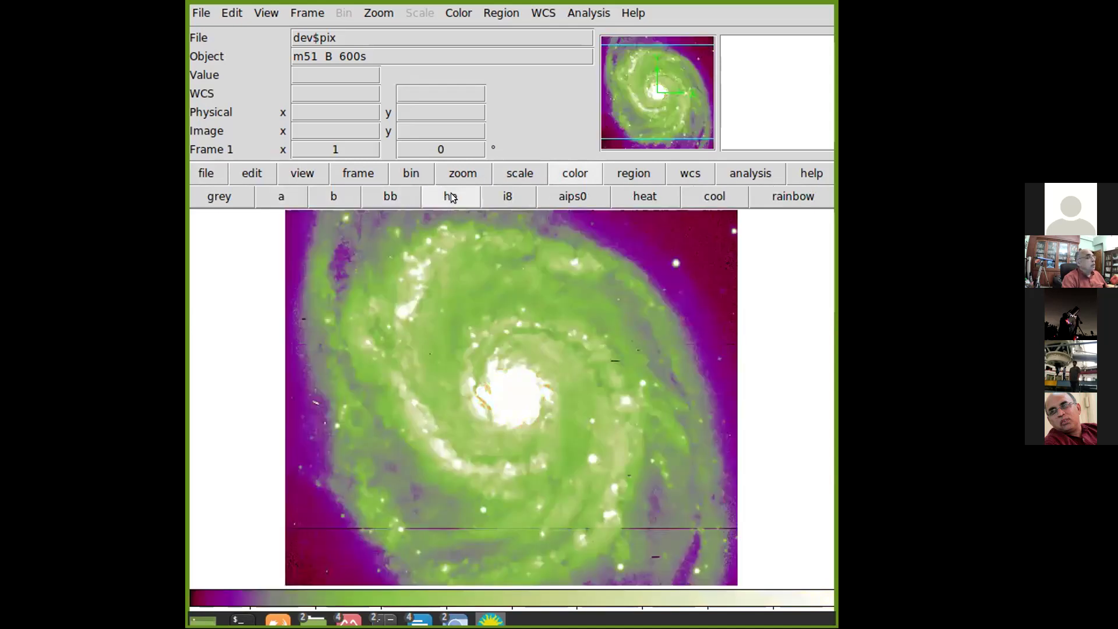
click(508, 197)
click(567, 198)
click(639, 197)
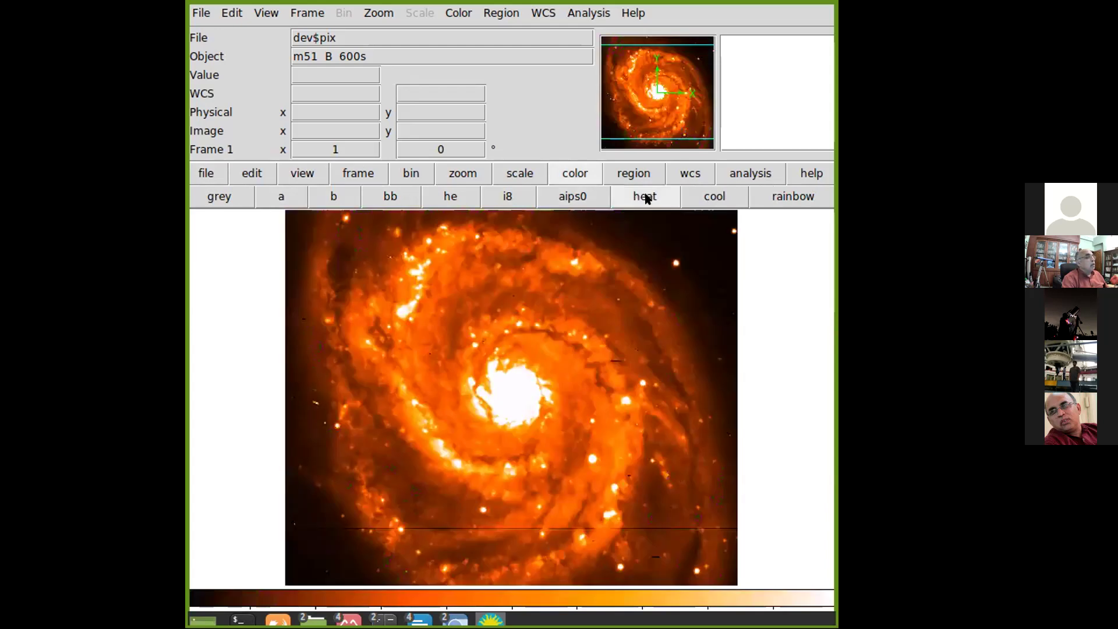
click(707, 196)
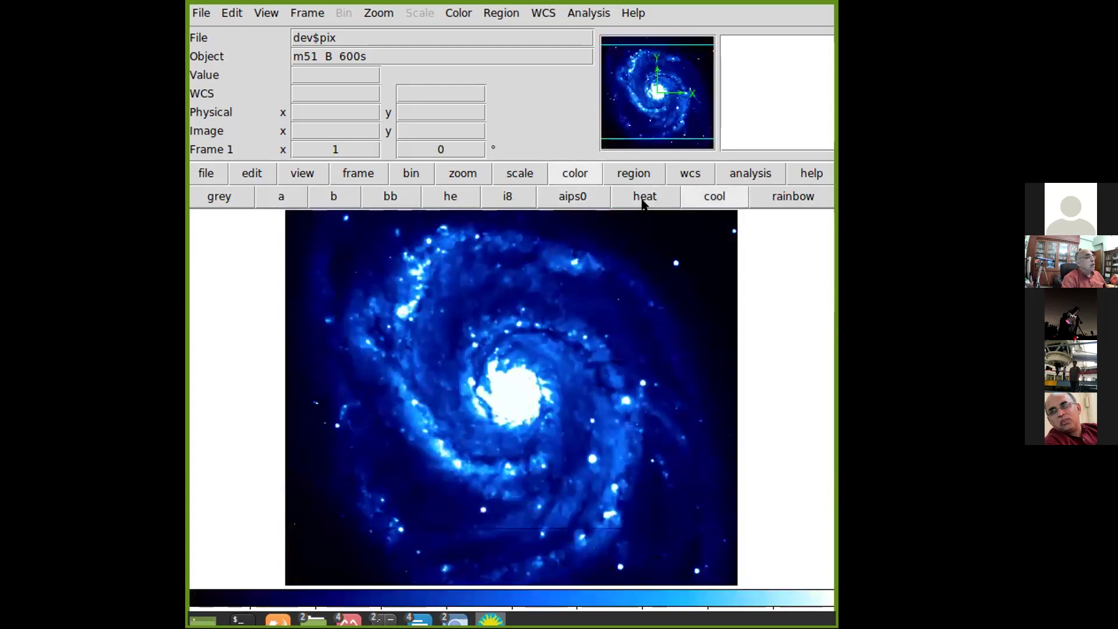
click(643, 198)
click(771, 198)
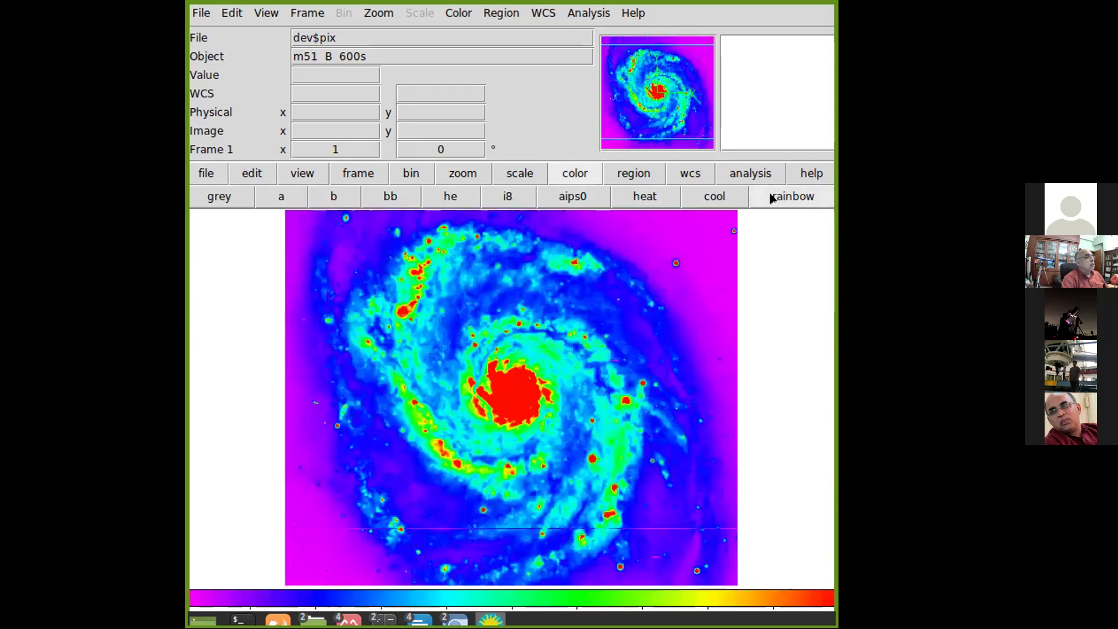
- Step back through the colour maps from cool and leave the galaxy image in the bb colour map
click(690, 197)
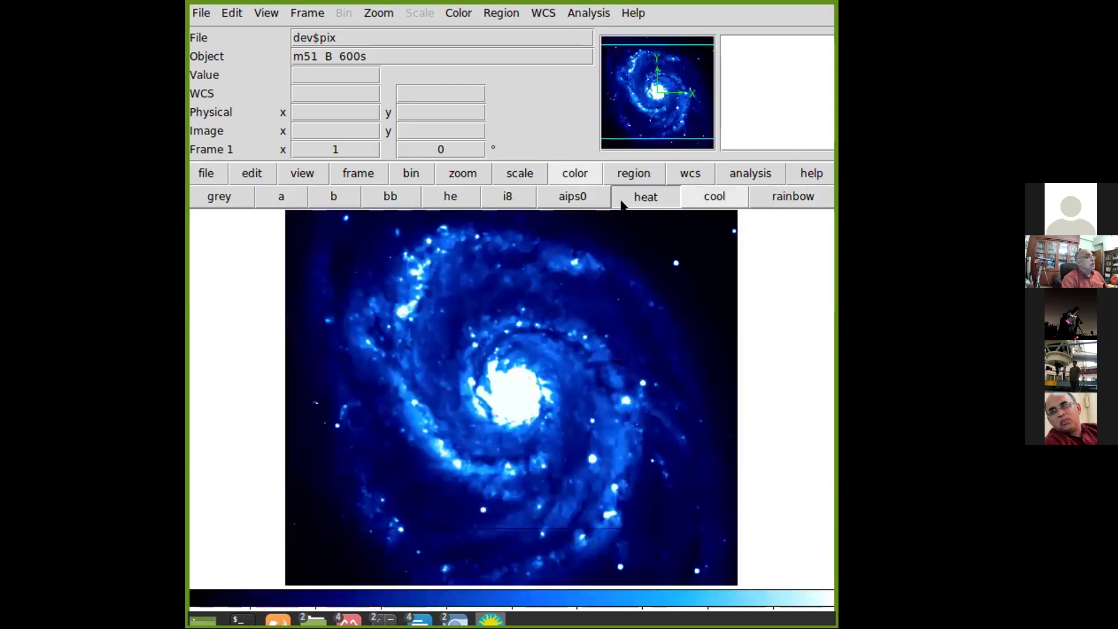
click(622, 204)
click(578, 201)
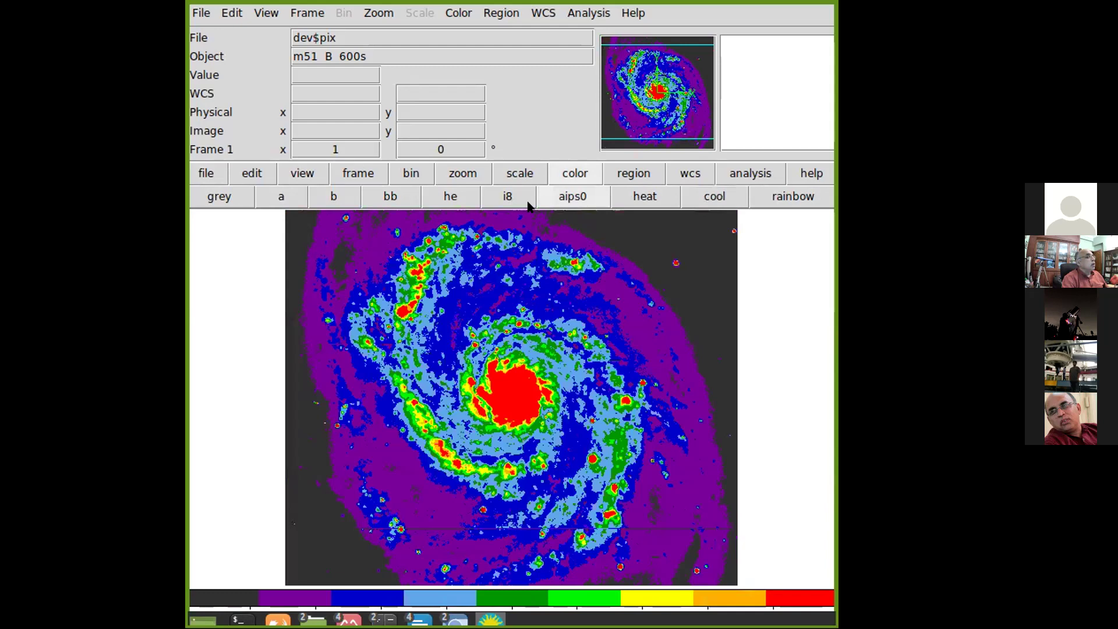
click(491, 202)
click(449, 198)
click(390, 200)
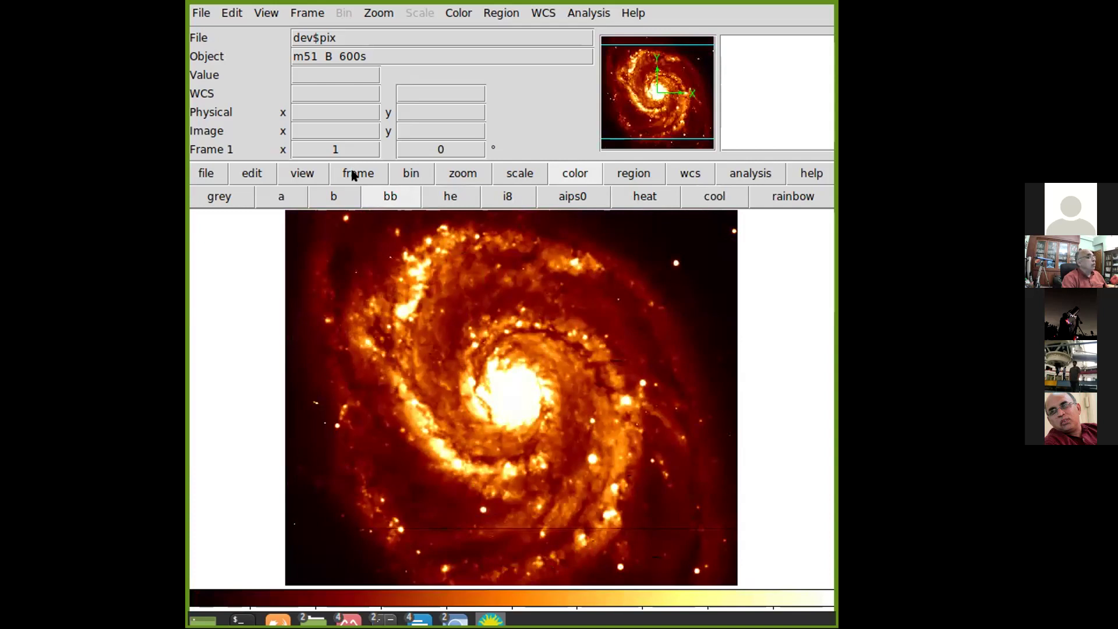
- Create a new frame in the ds9 image viewer
click(296, 10)
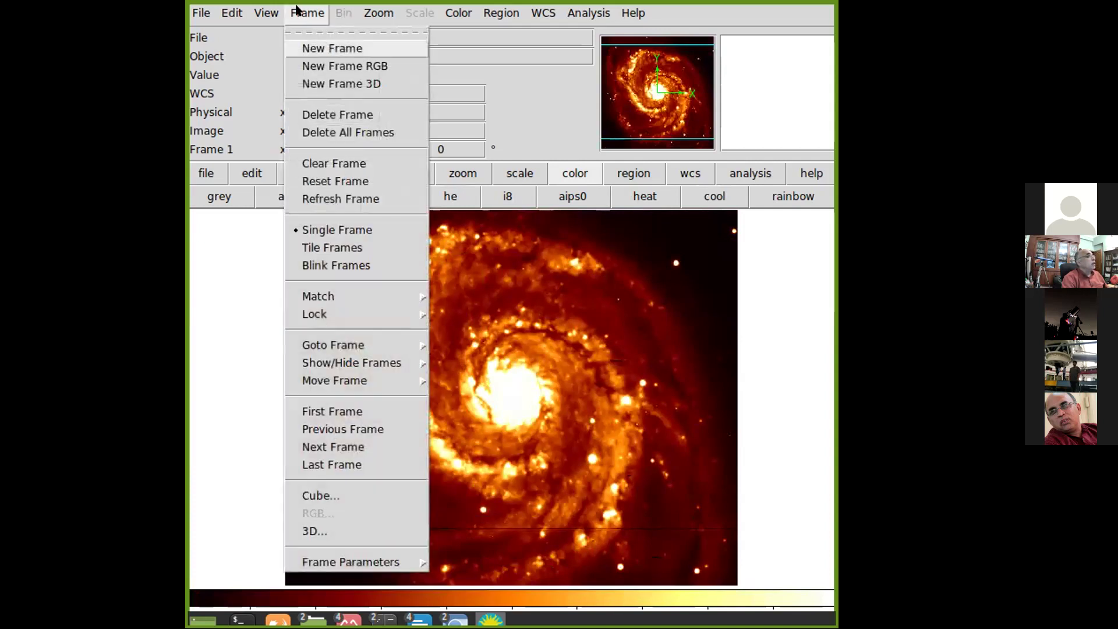
click(309, 51)
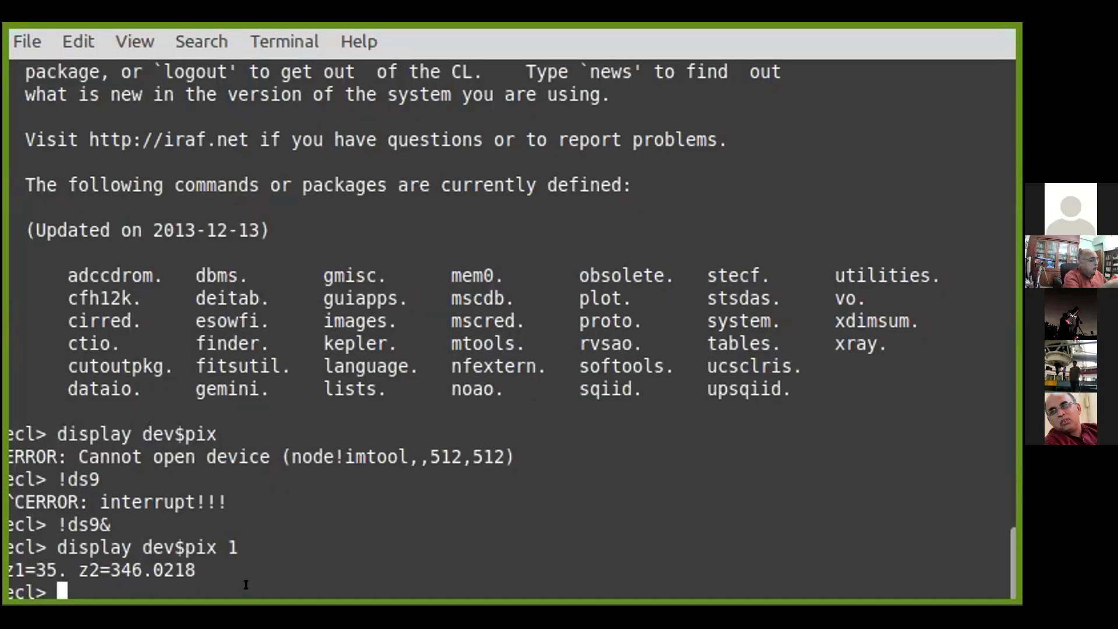
- Switch to the IRAF terminal and try to plot contours with contour dev$pix
text(contour )
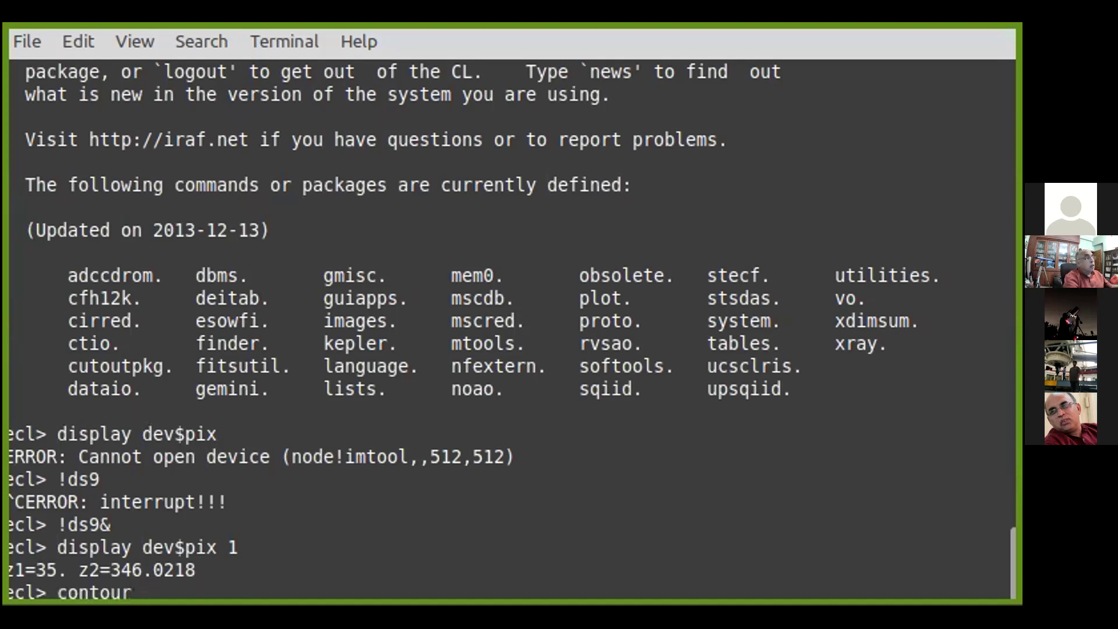
text(dev$pix)
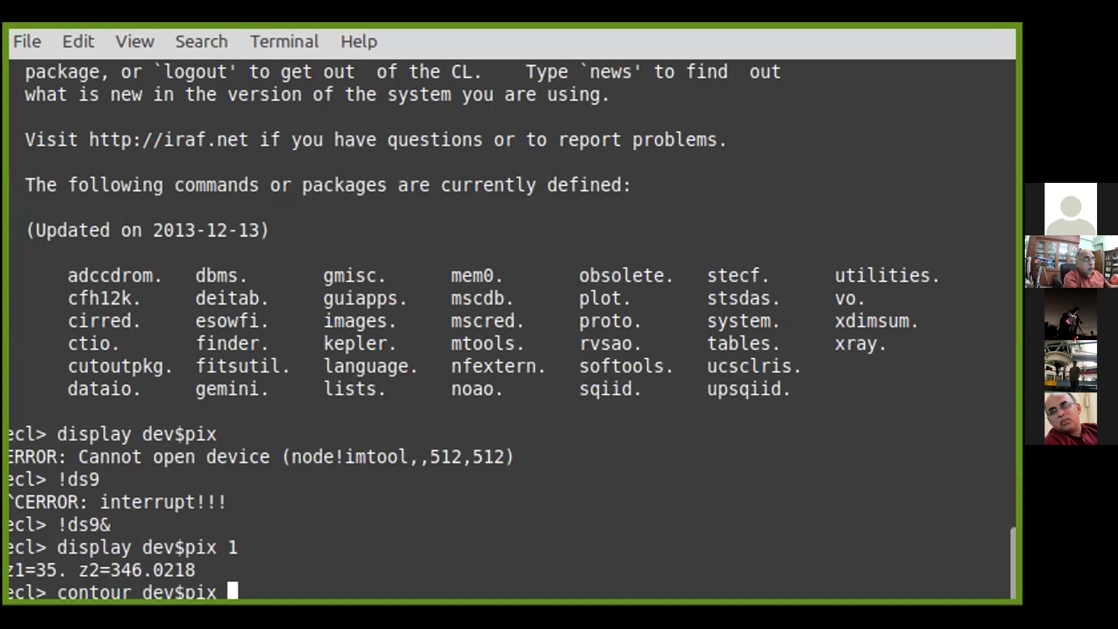
key(Return)
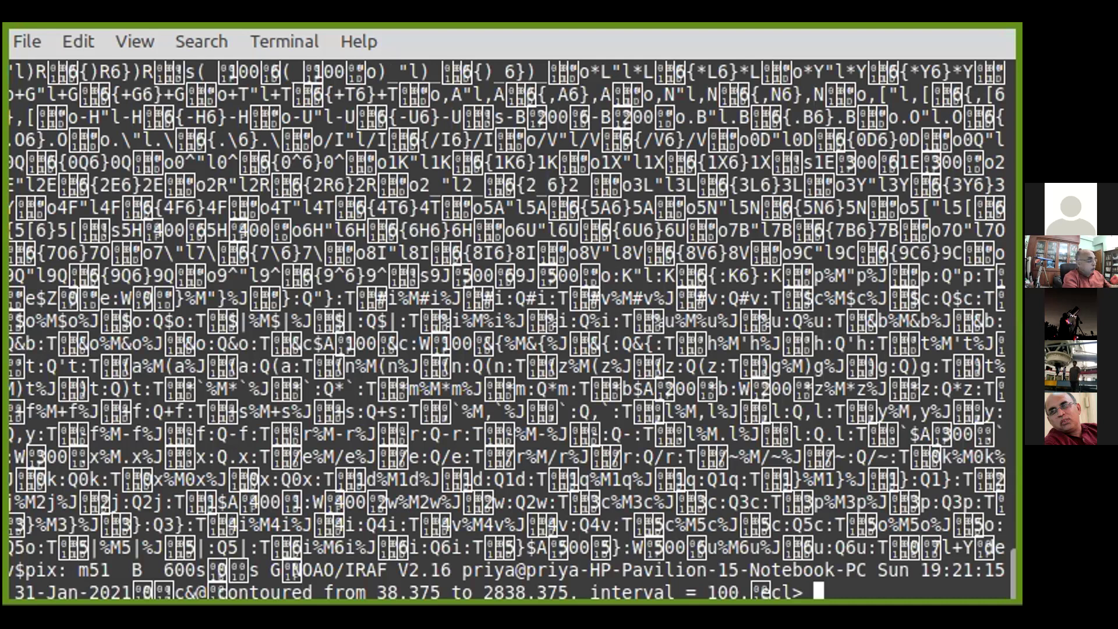
- Log out of IRAF with lo and clear the terminal
text(lo)
key(Return)
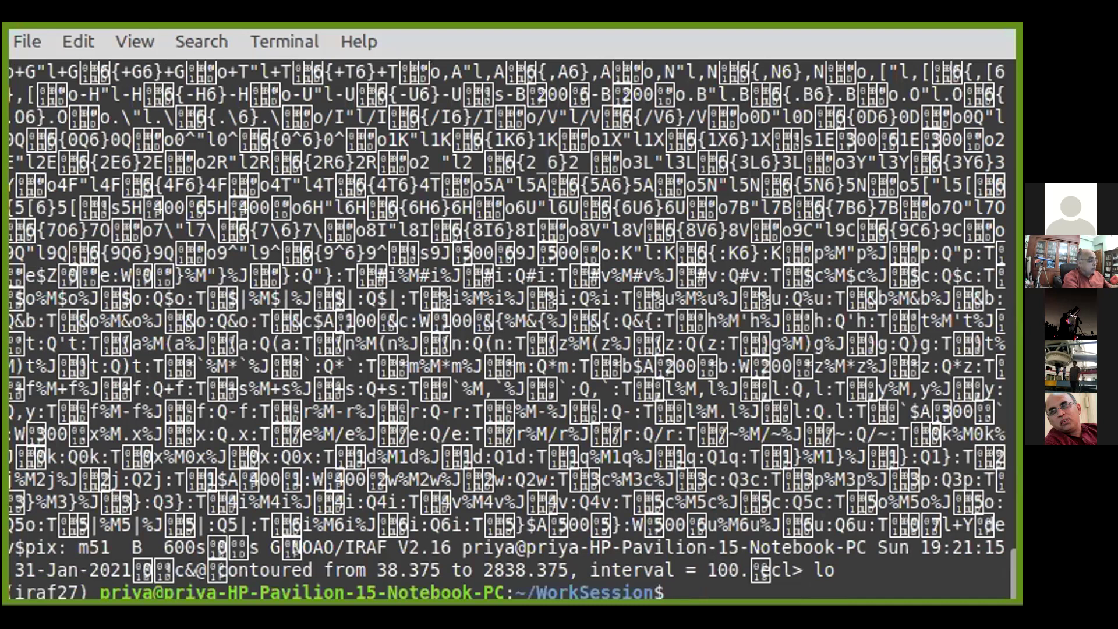
text(clear)
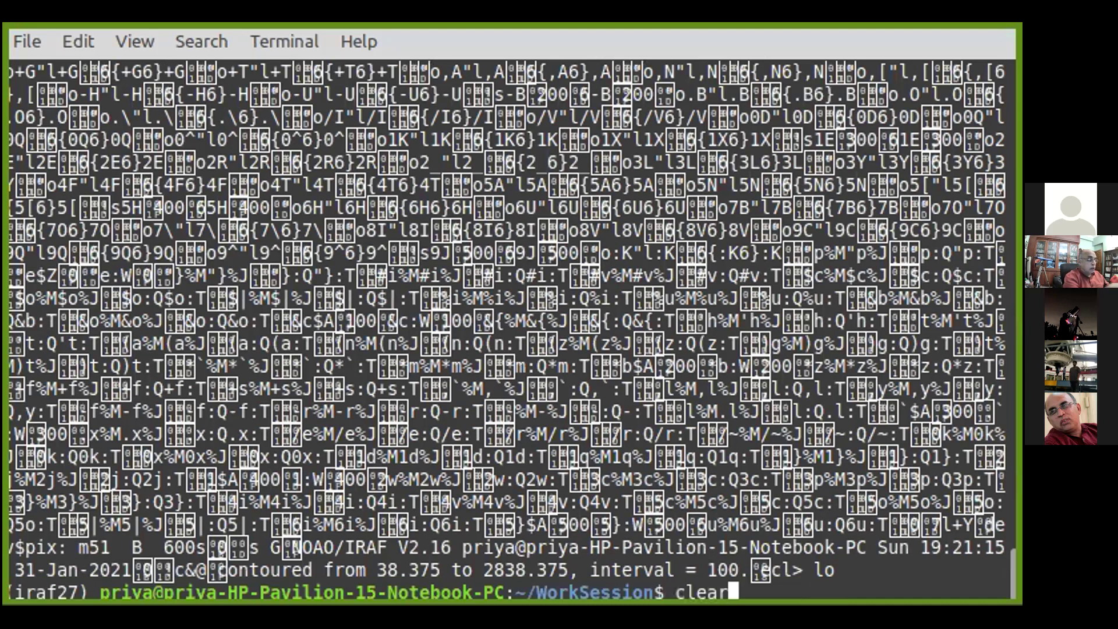
key(Return)
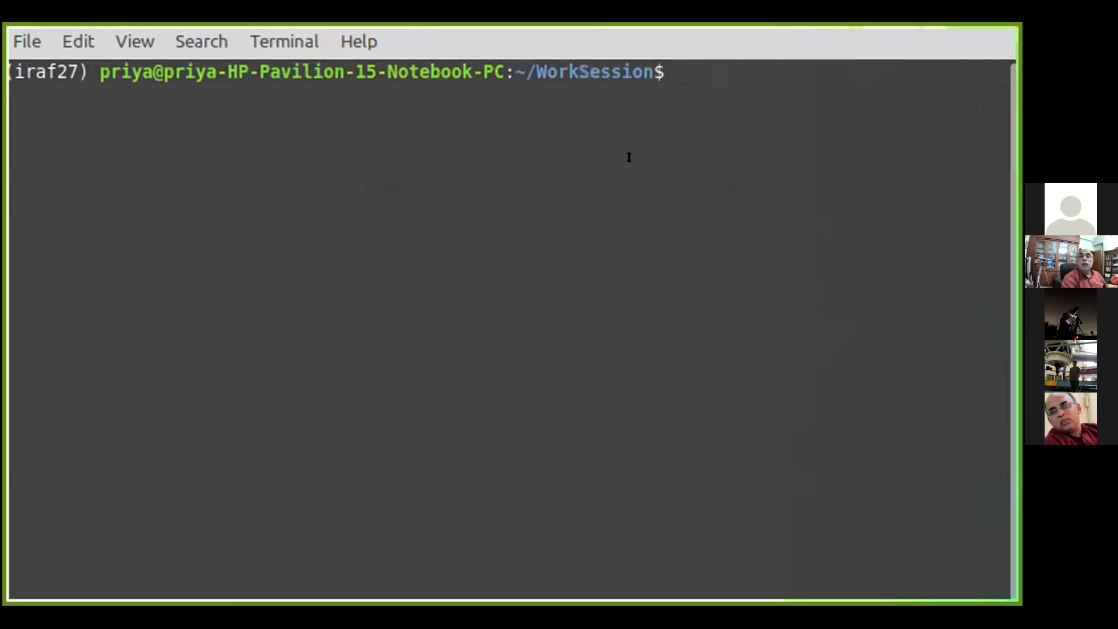
- Launch an xgterm window as a background process from the iraf27 shell with xgterm&
text(xgt)
text(erm)
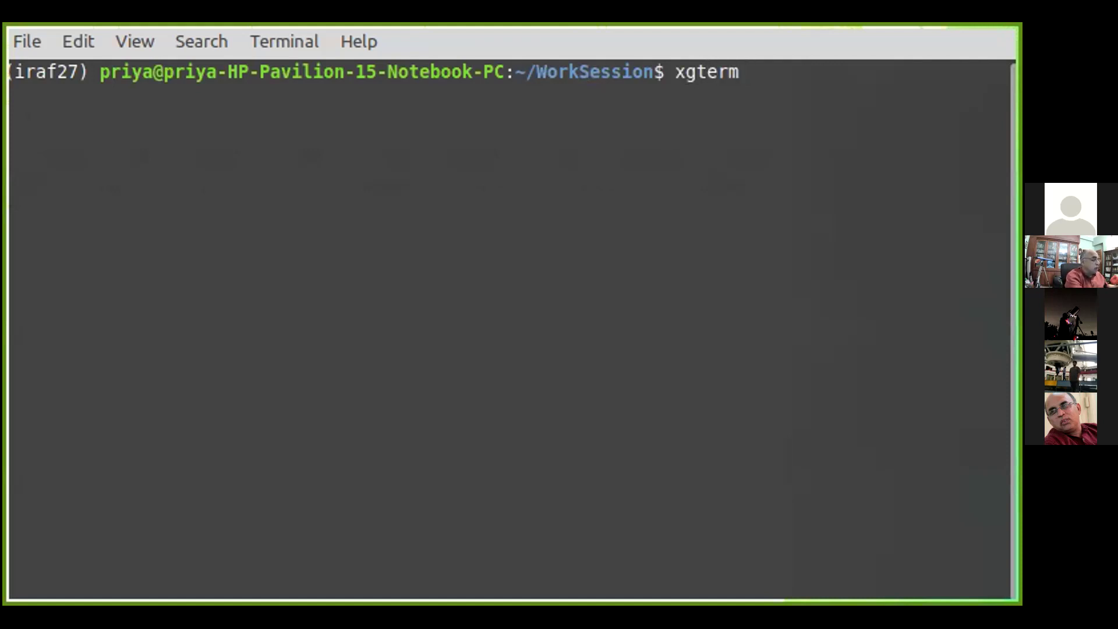
text(&)
key(Return)
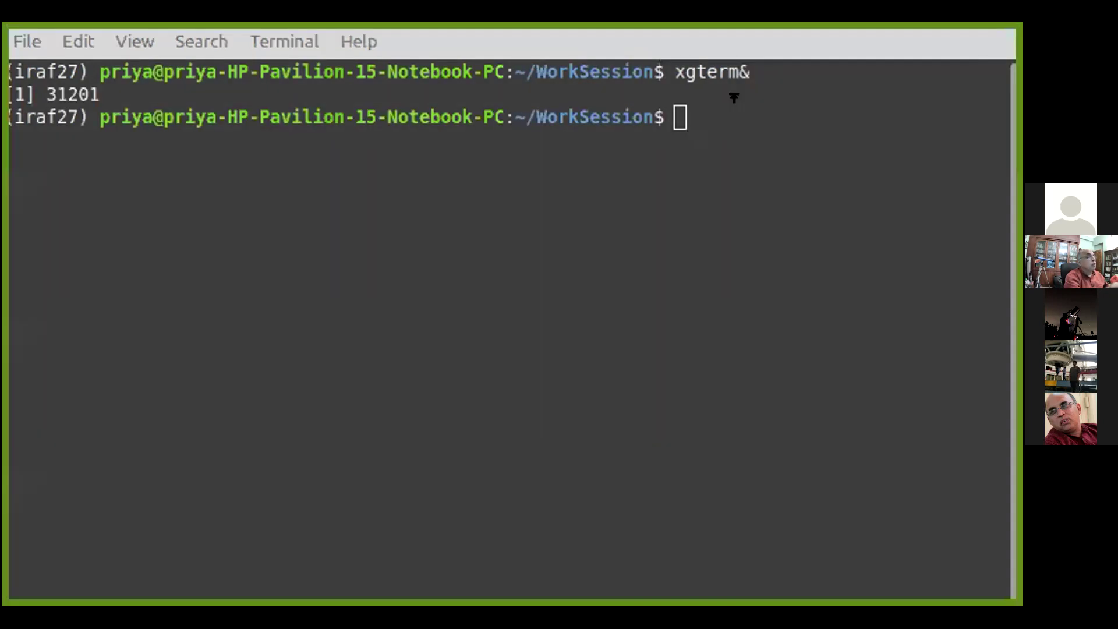
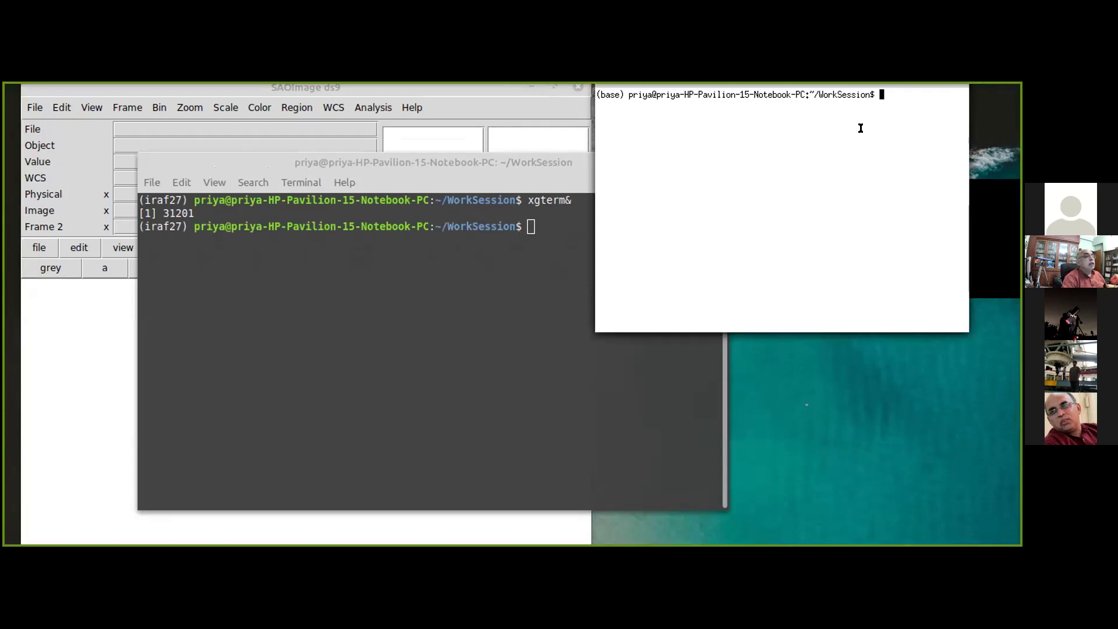
- Activate the iraf27 conda environment in the xgterm window and start IRAF with cl
text(cl)
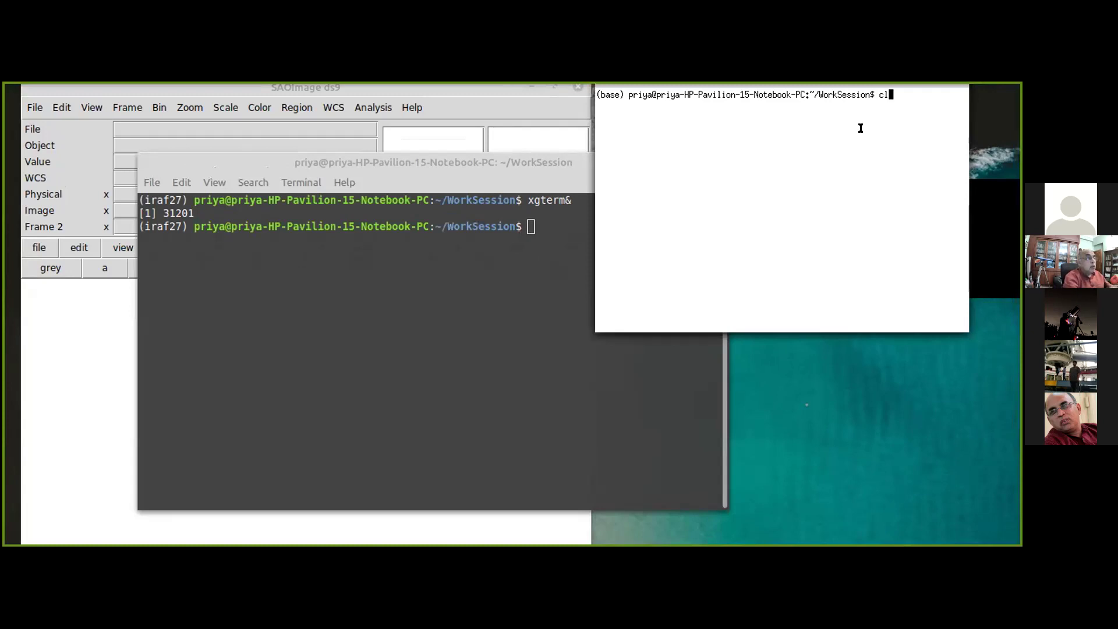
key(Return)
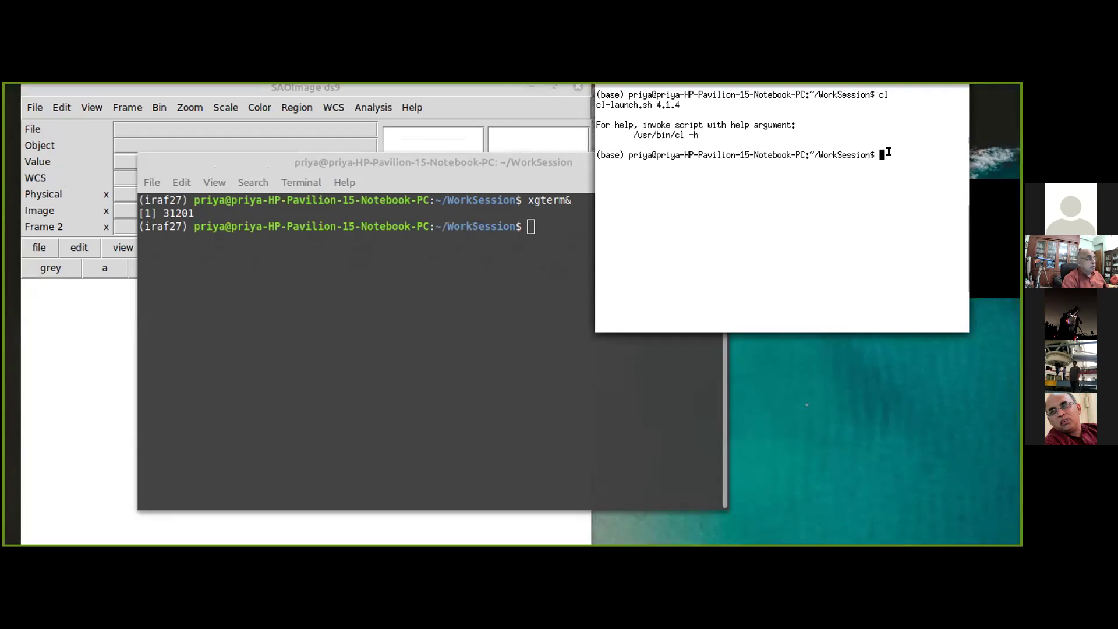
text(conda activate )
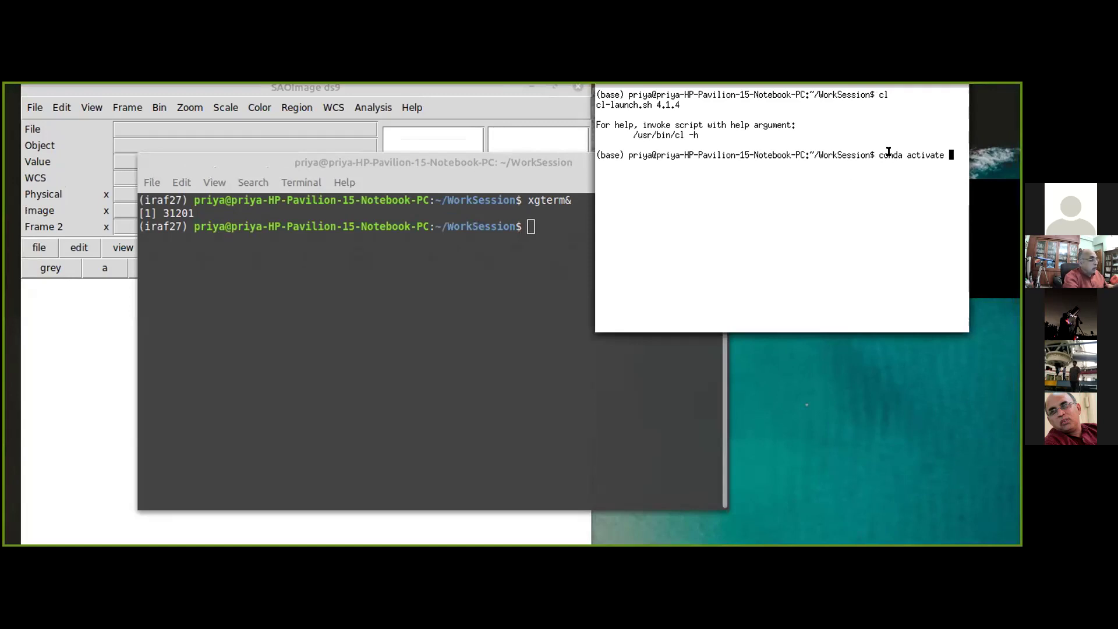
text(iraf27)
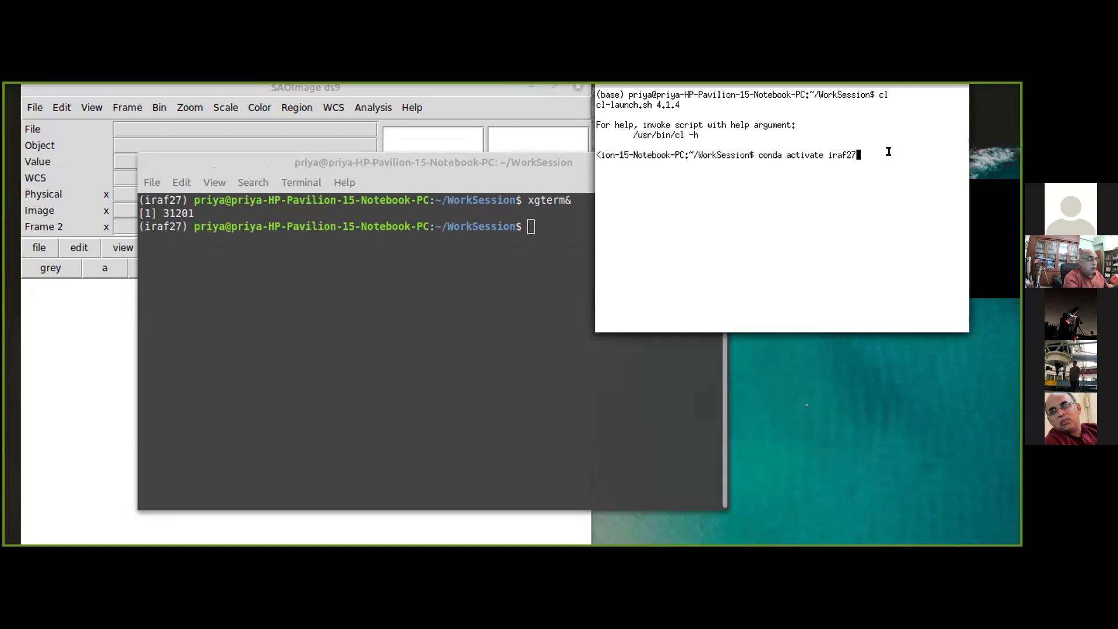
key(Return)
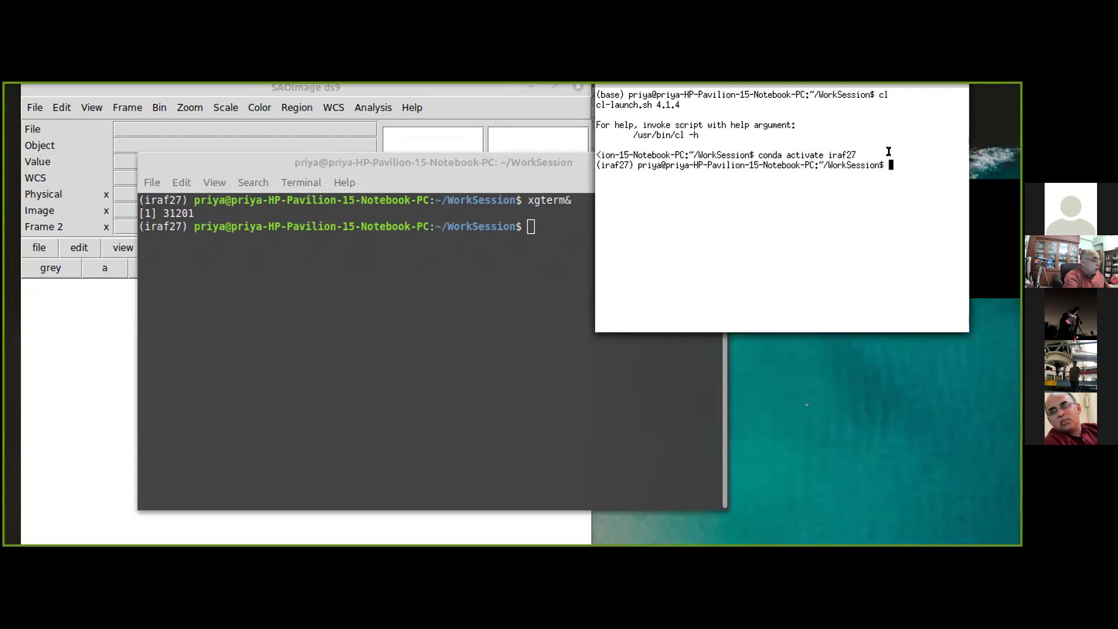
text(cl)
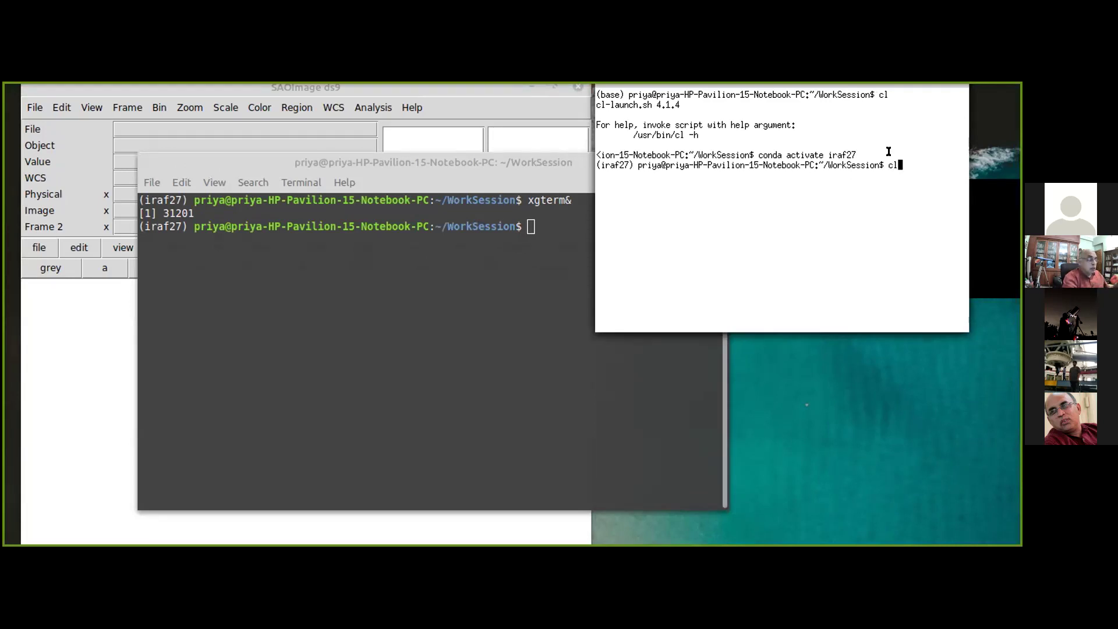
key(Return)
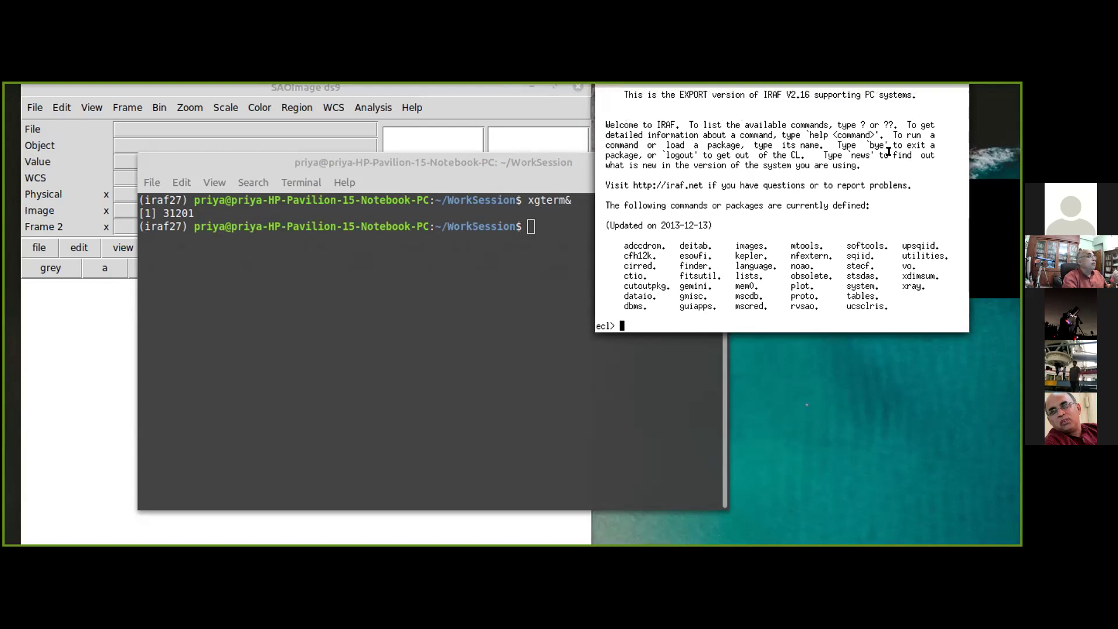
- Plot the contours of dev$pix with the contour task and move the plot window clear of the xgterm window
text(contour dev$pix)
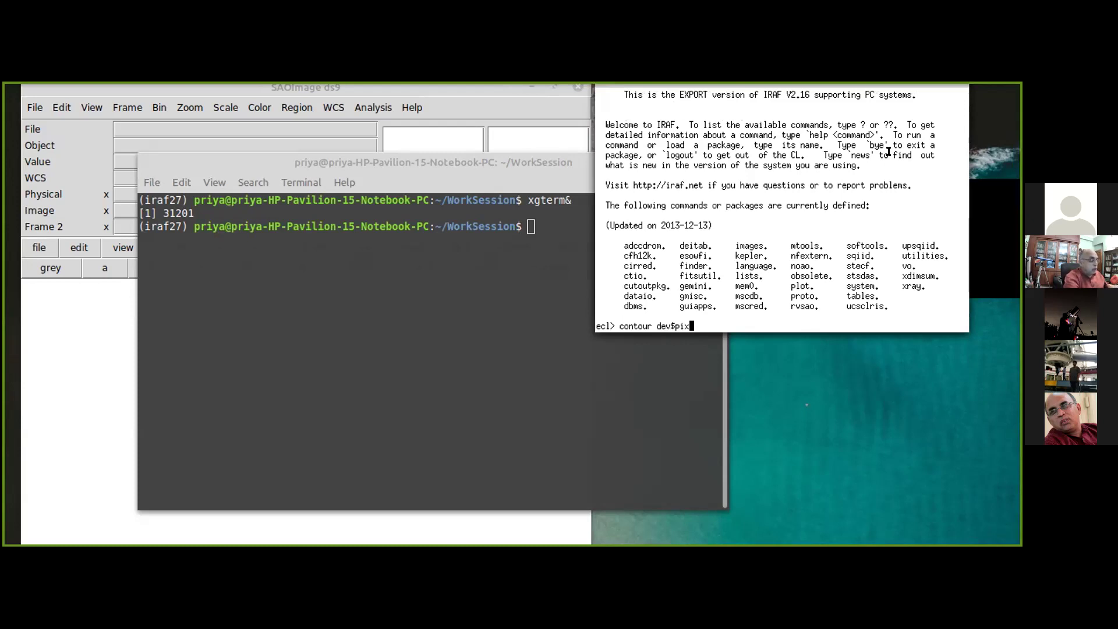
key(Return)
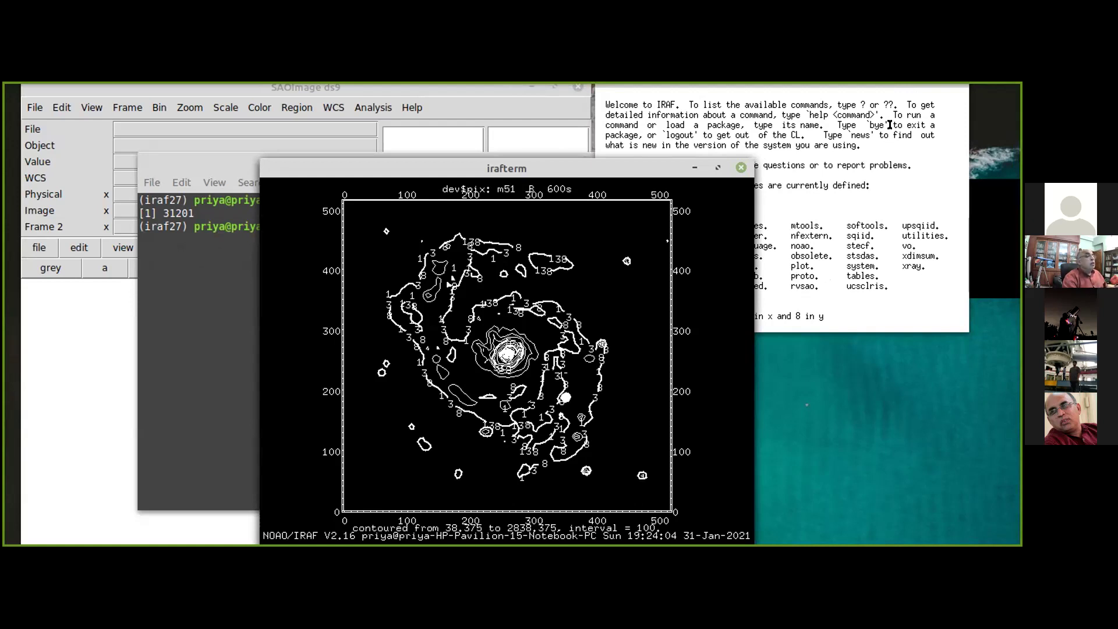
drag(623, 168, 549, 147)
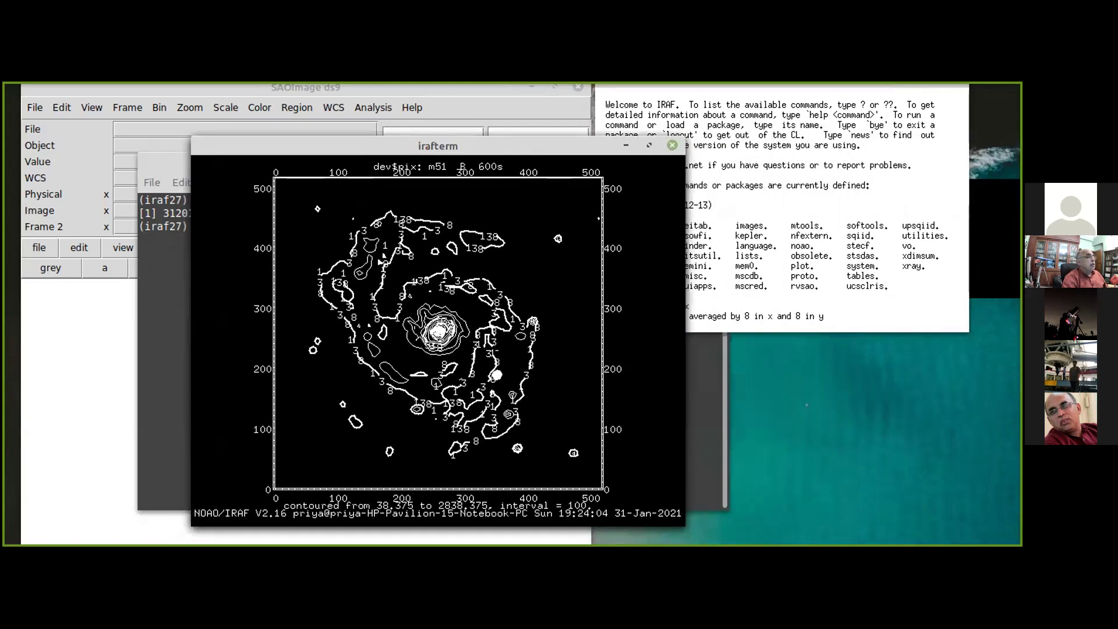
drag(489, 143, 413, 135)
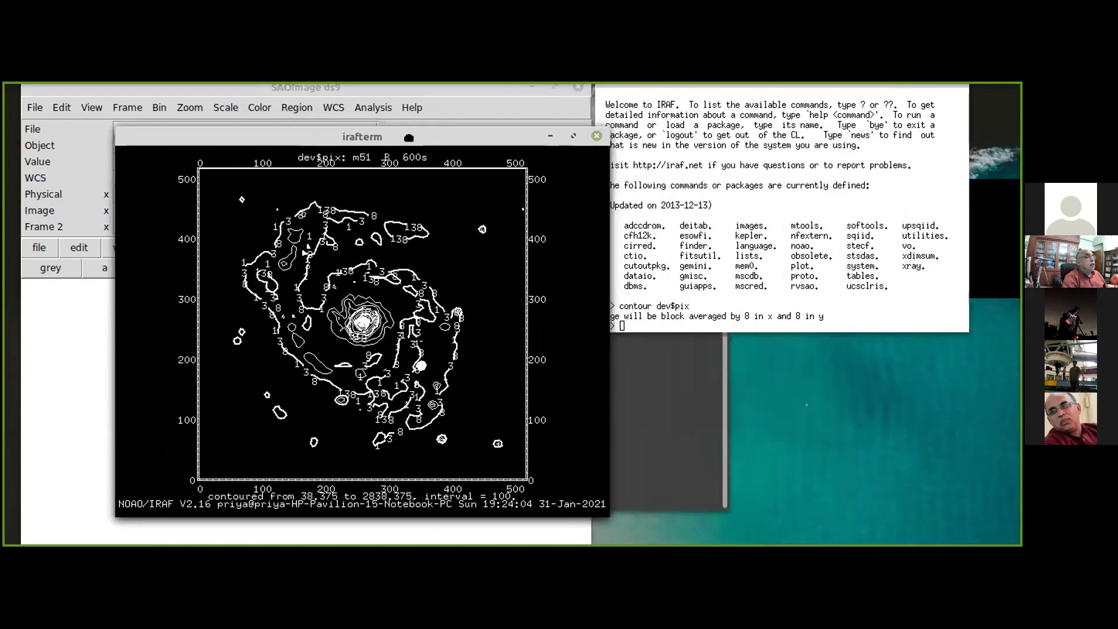
click(728, 94)
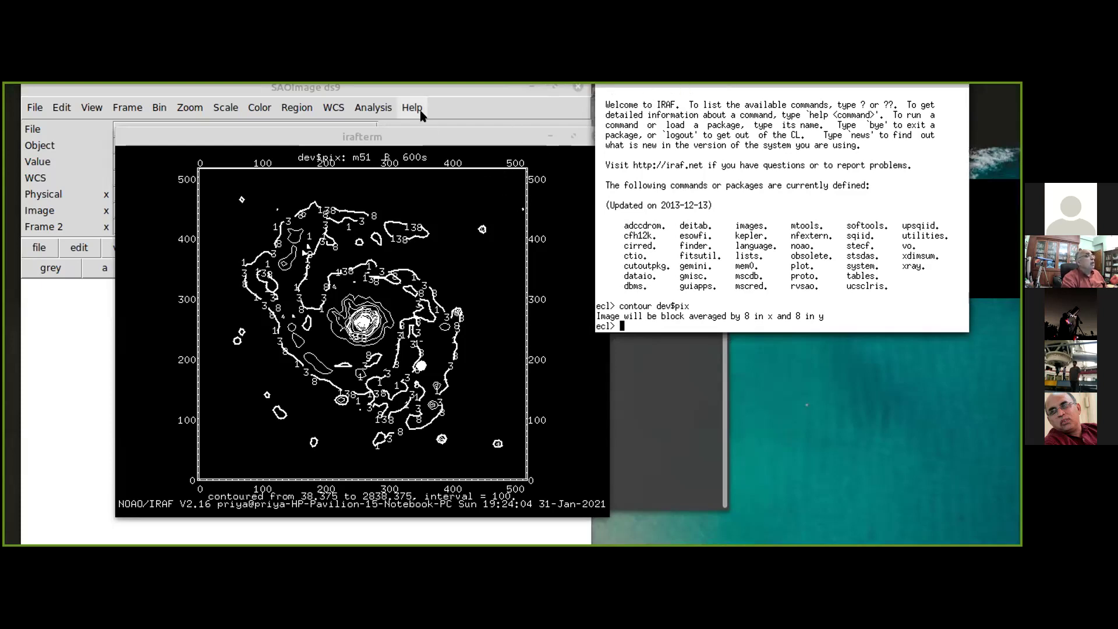
- Bring the ds9 image viewer in front of the contour plot and log out of IRAF in xgterm with lo
drag(406, 91, 445, 96)
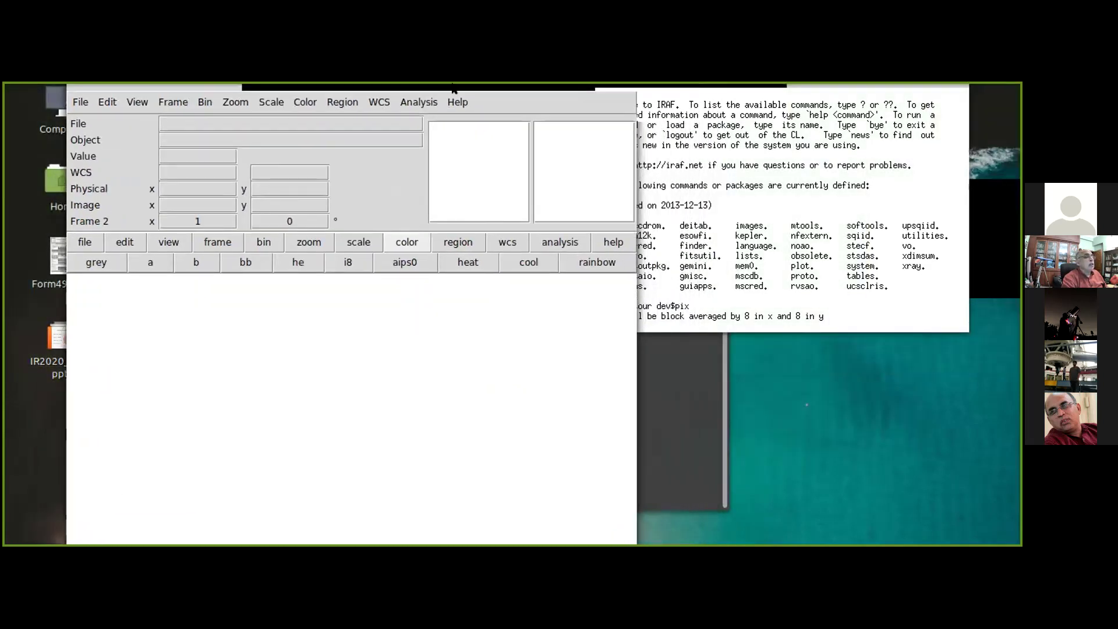
click(764, 228)
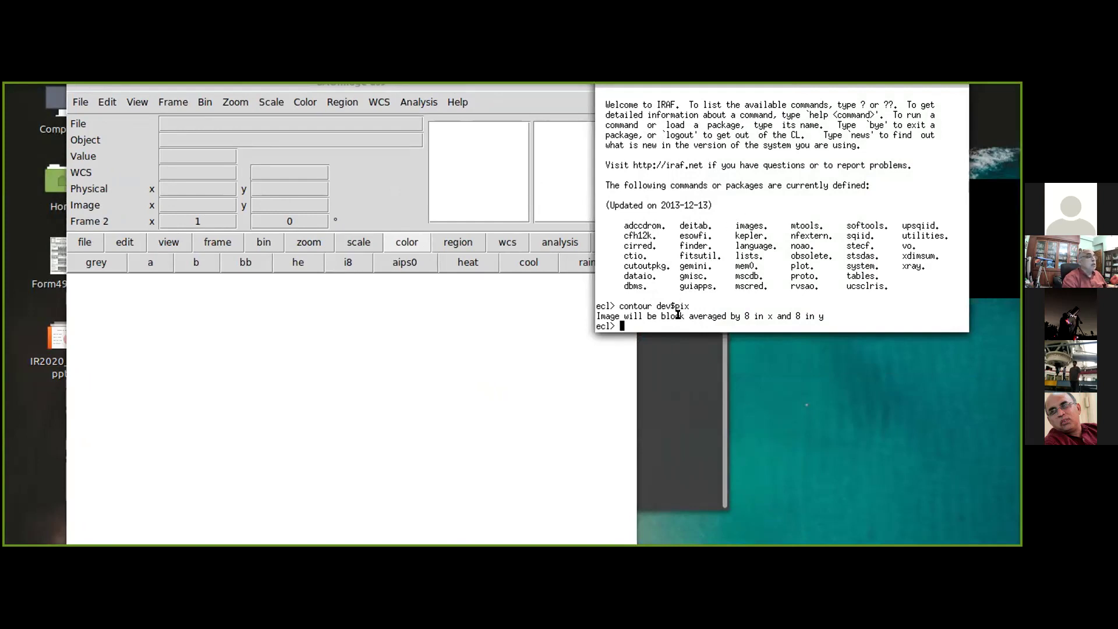
text(lo)
key(Return)
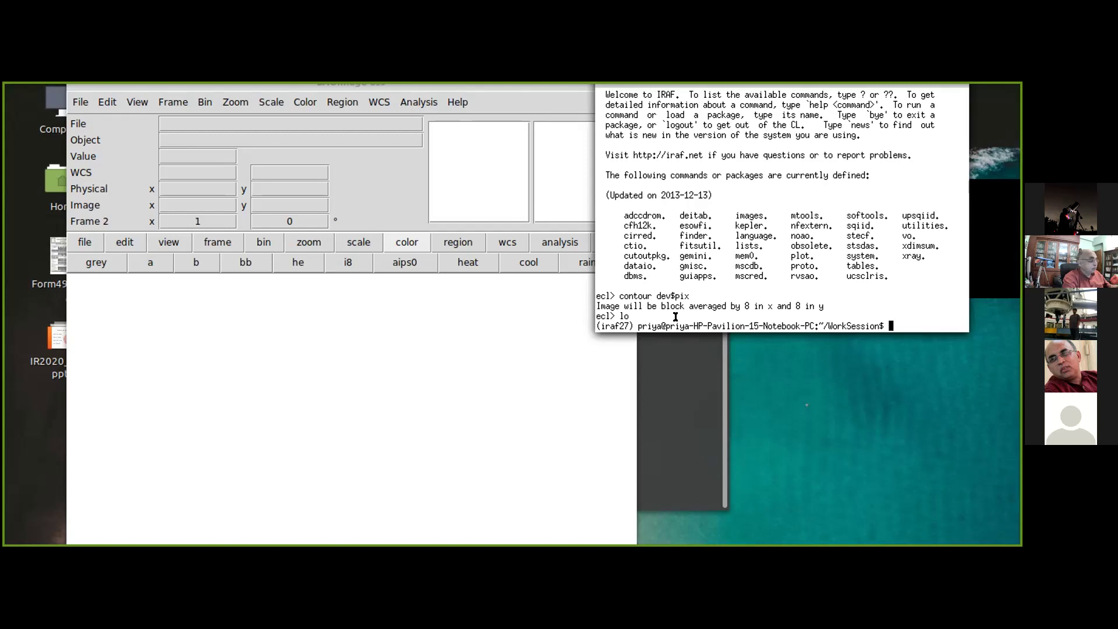
- Copy all files from the presenter's sibling work directory into WorkSession with cp and list the directory contents
text(cp ../)
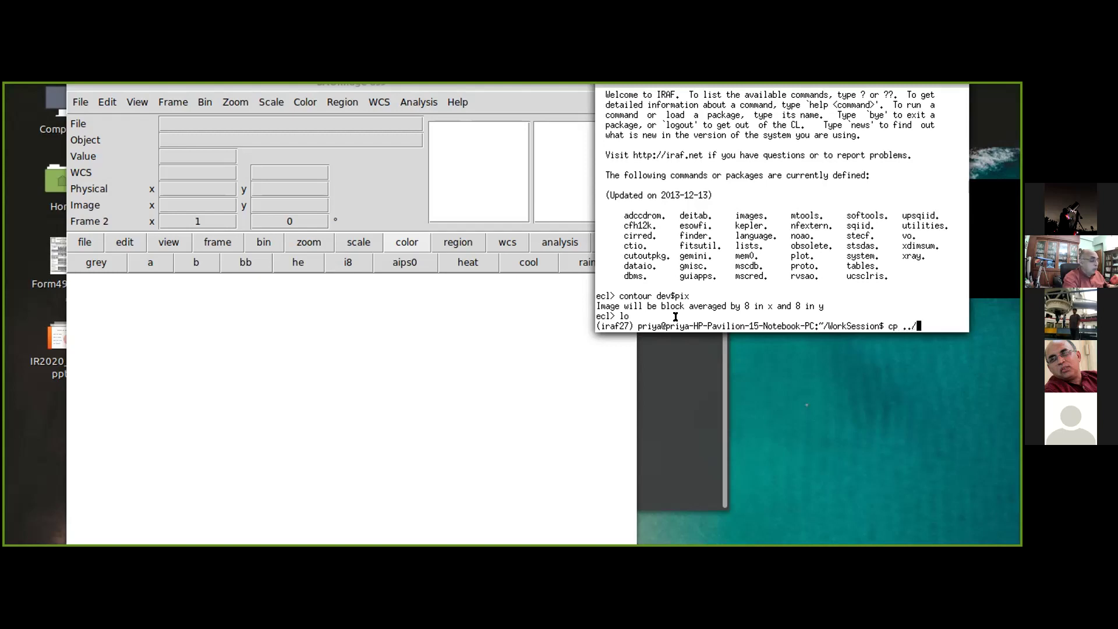
text(Work)
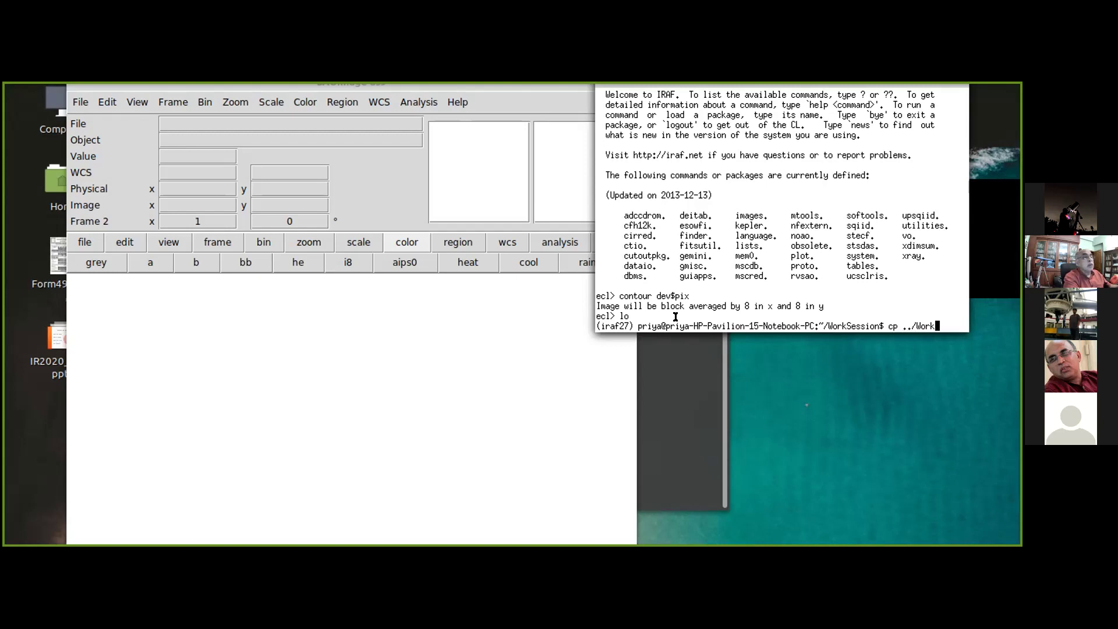
text(Na)
key(Tab)
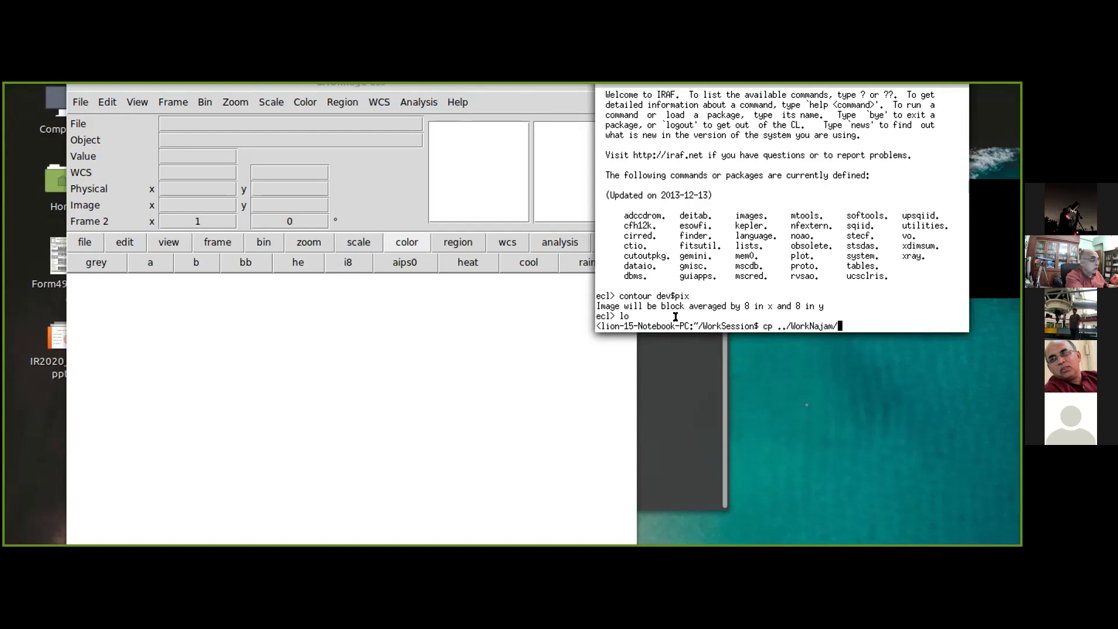
text(*)
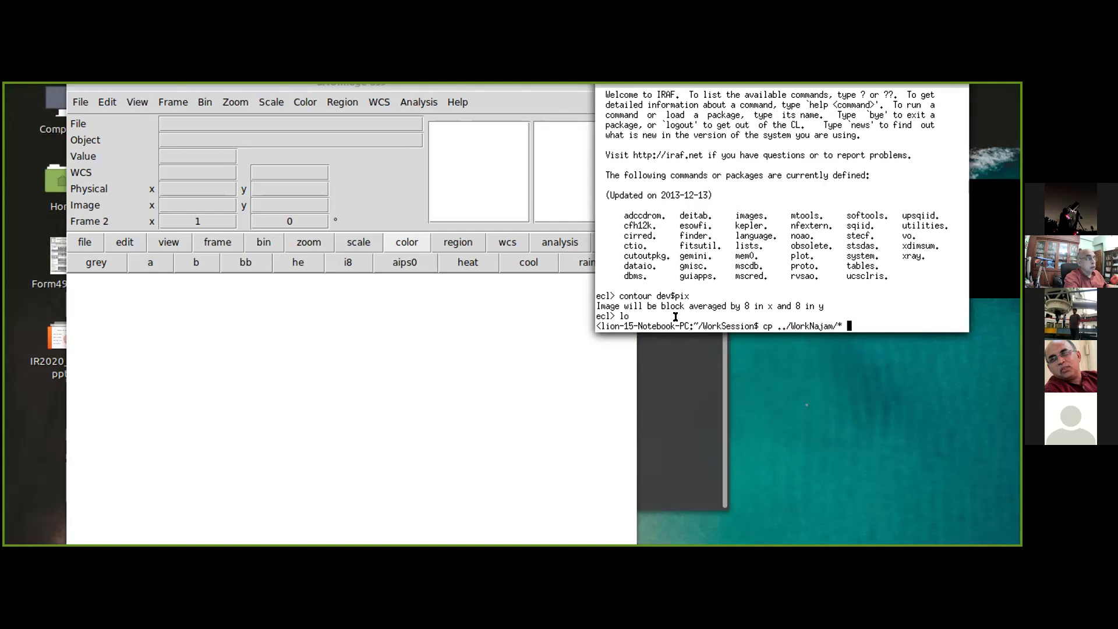
text( .)
key(Return)
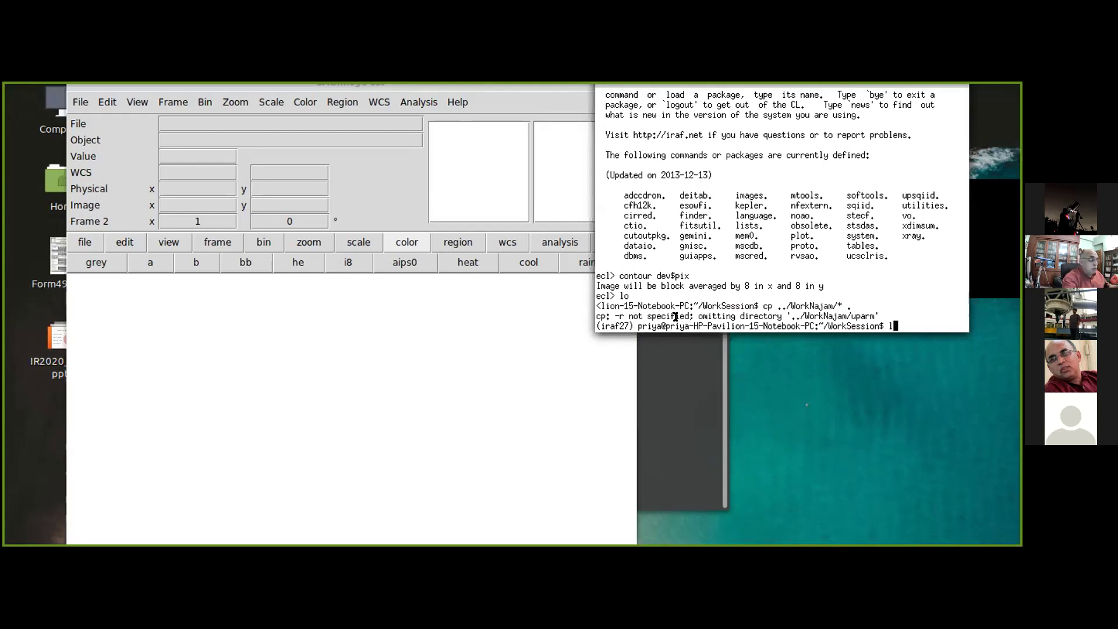
text(ls)
key(Return)
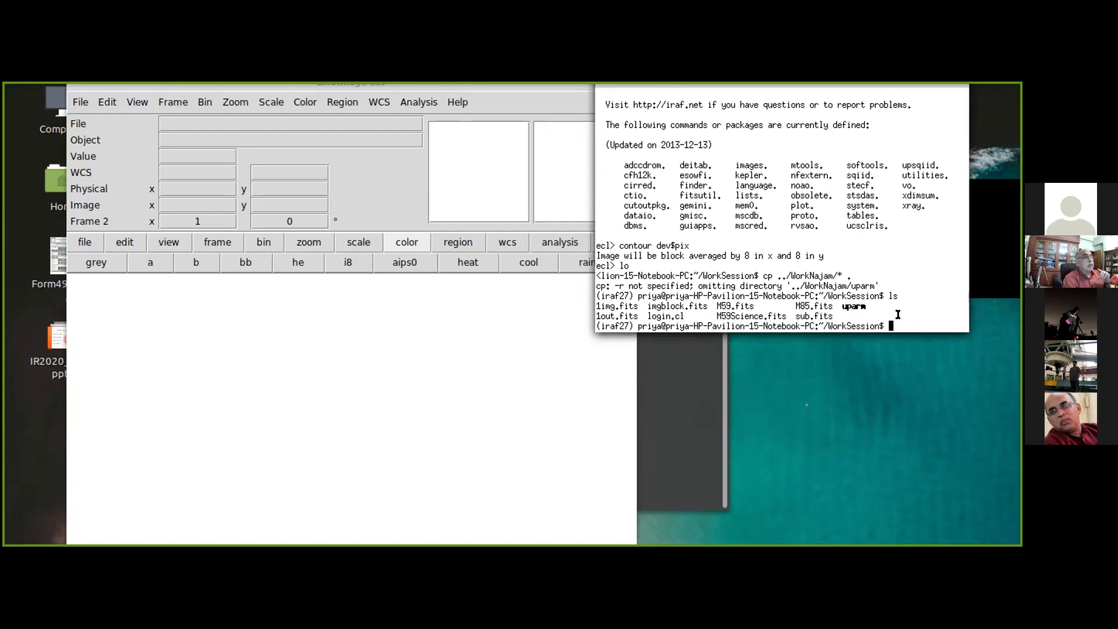
- Restart IRAF with cl and display 1img.fits in frame 1
text(cl)
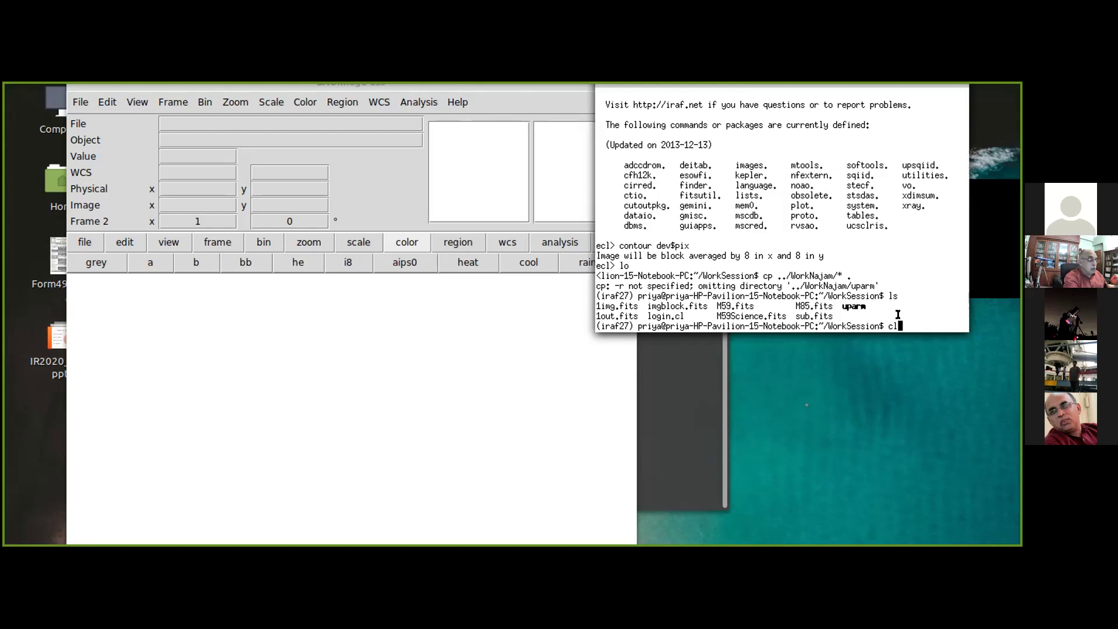
key(Return)
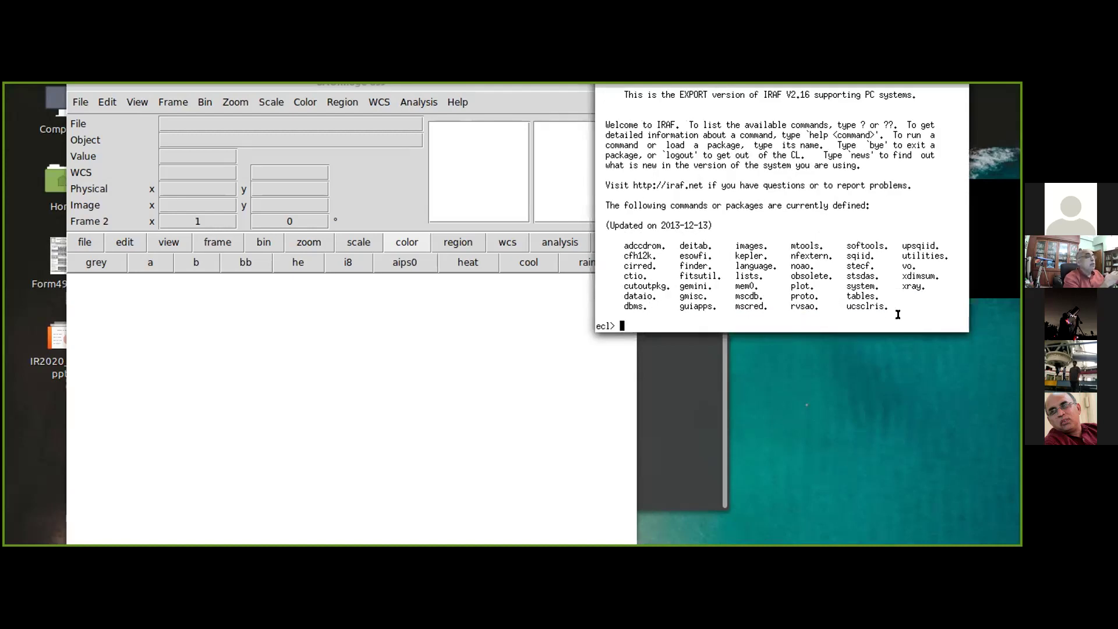
text(display)
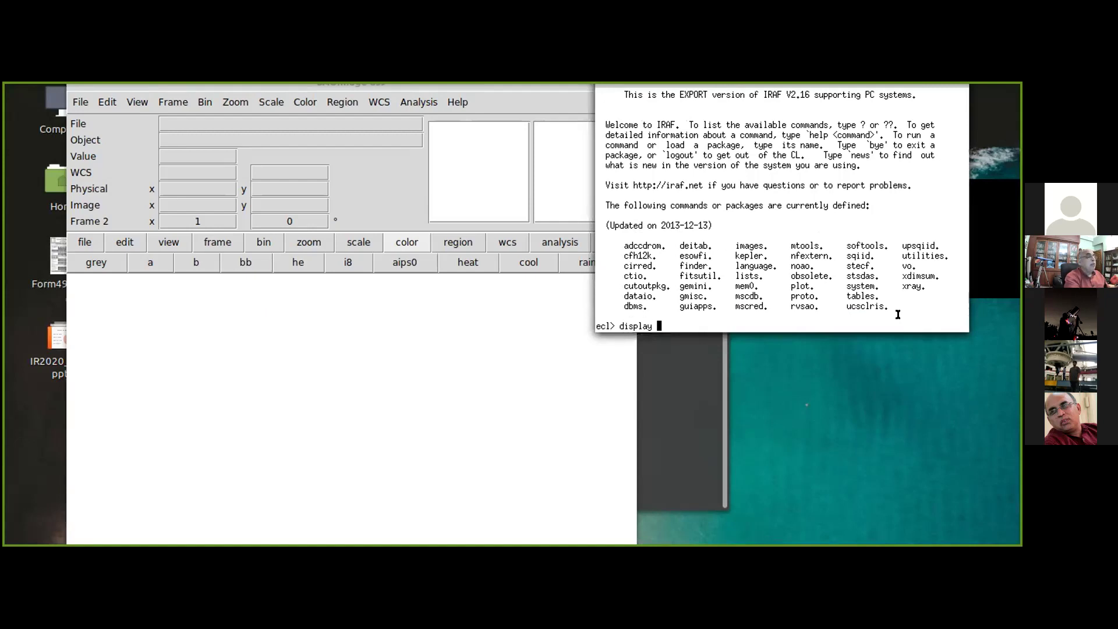
text( 1img.fits 1)
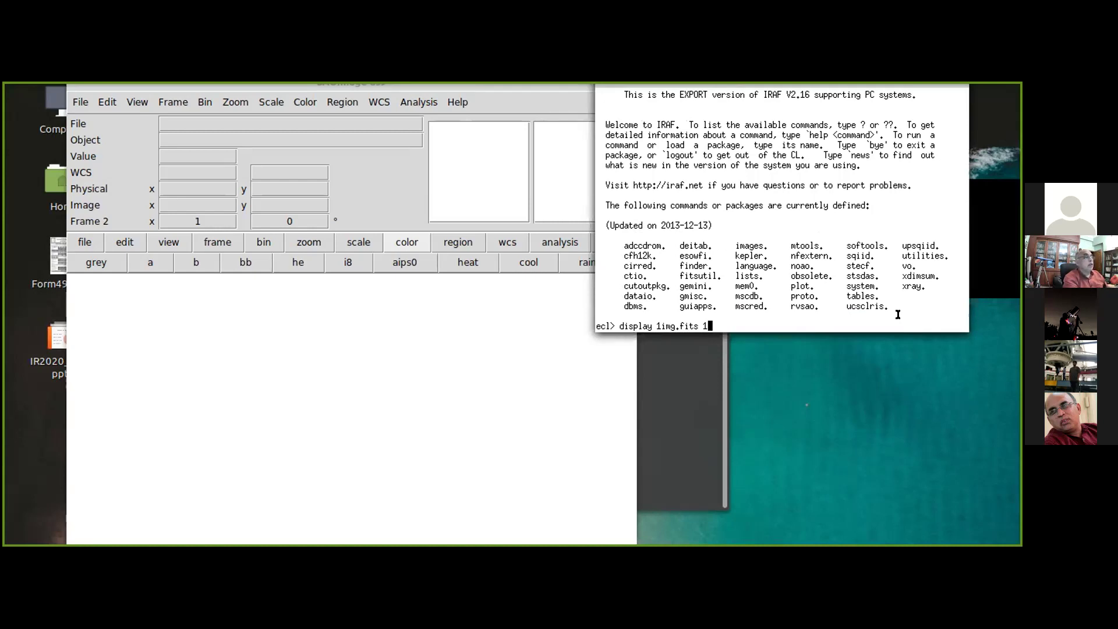
key(Return)
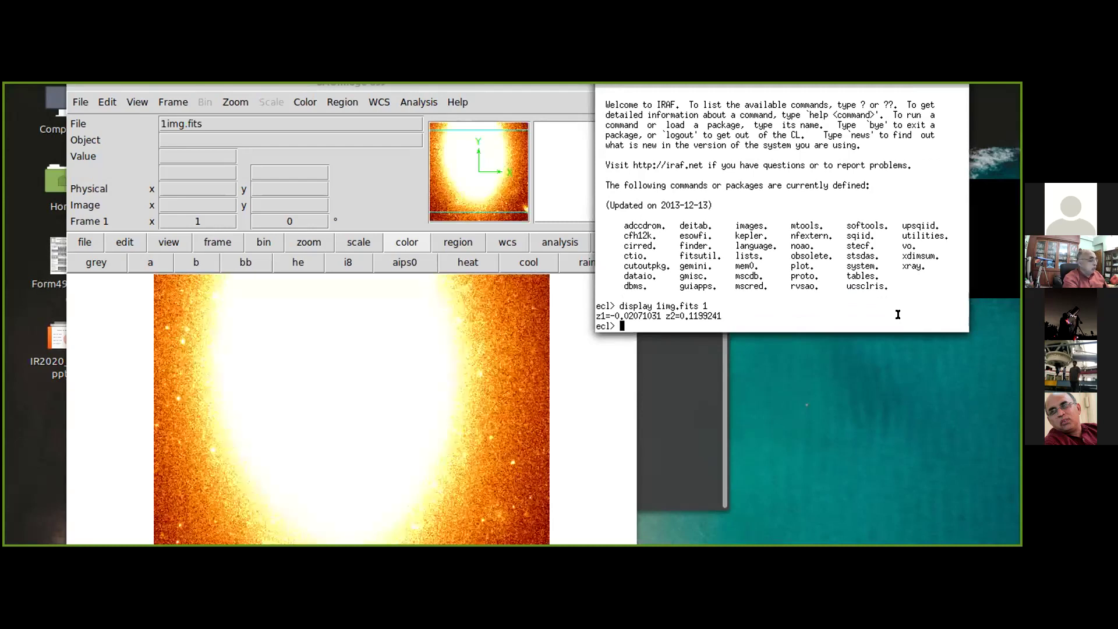
- Display the model image 1out.fits in frame 2
text(display )
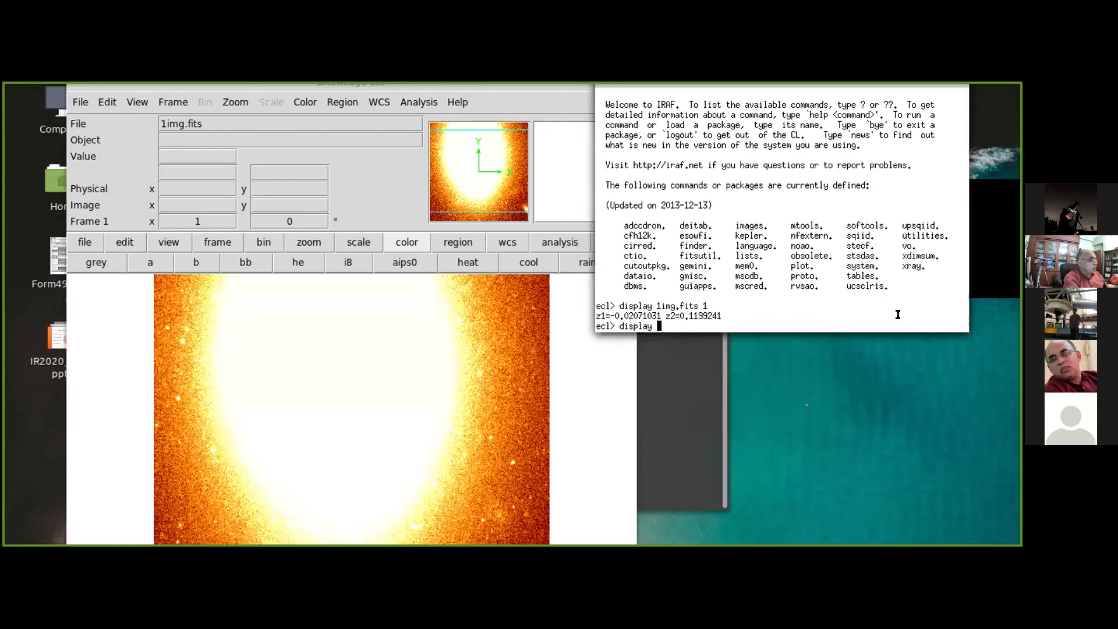
text(1out.fits 2)
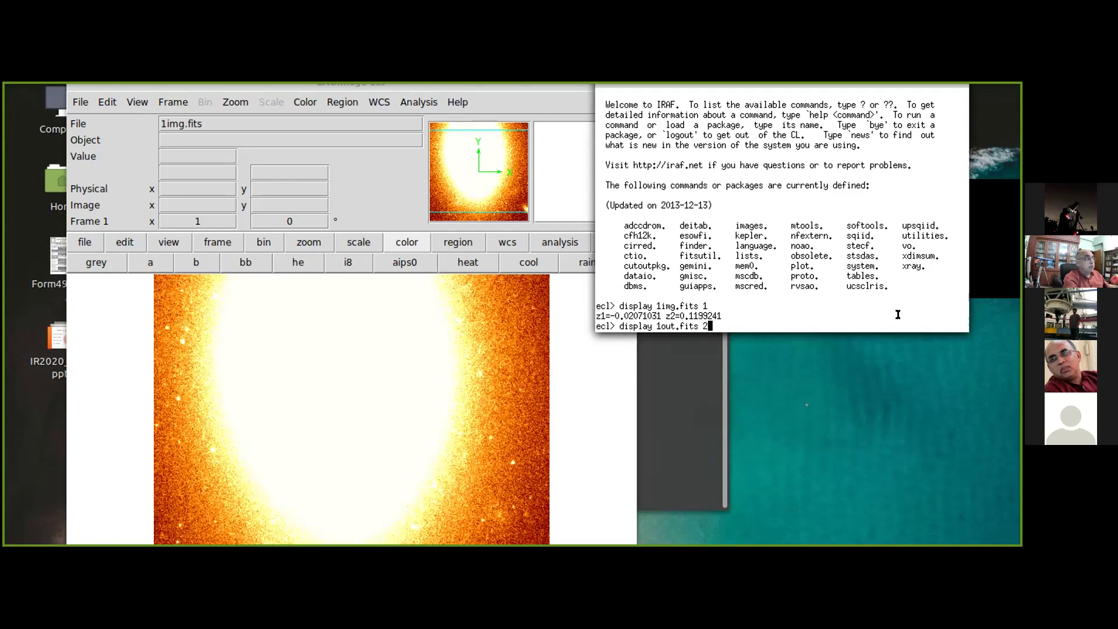
key(Return)
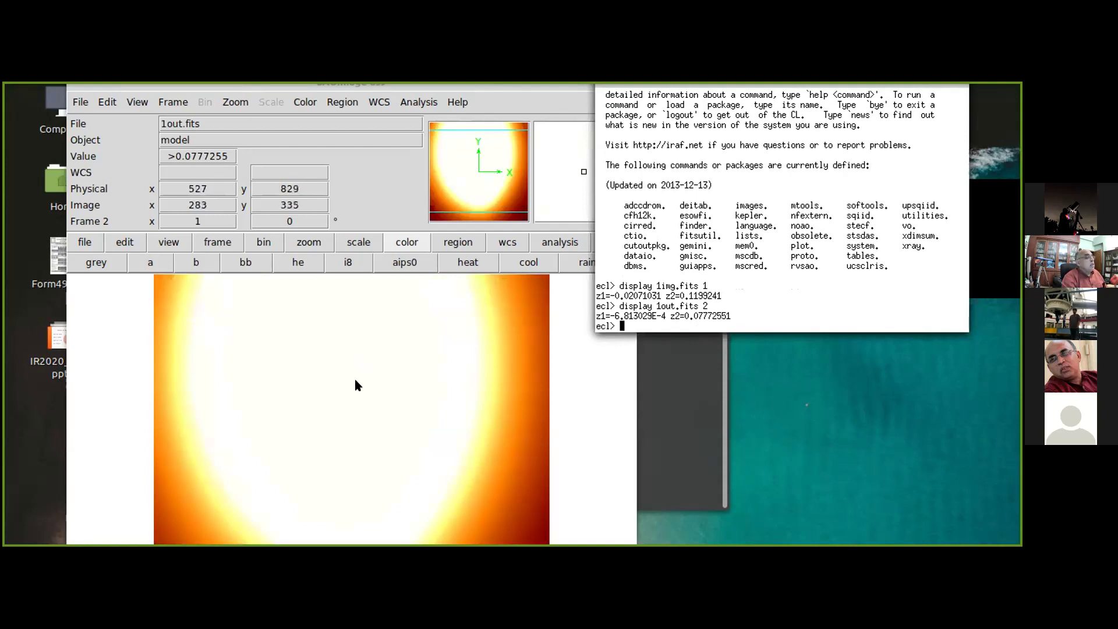
- Compare 1img.fits and 1out.fits by stepping through the ds9 frames and blinking them
click(218, 242)
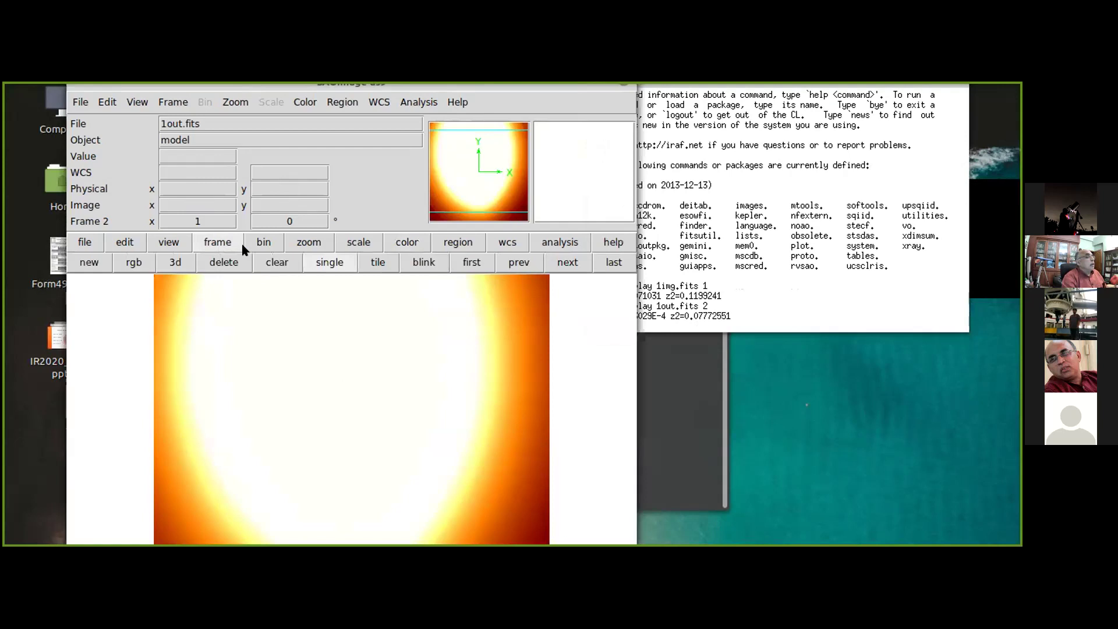
click(564, 263)
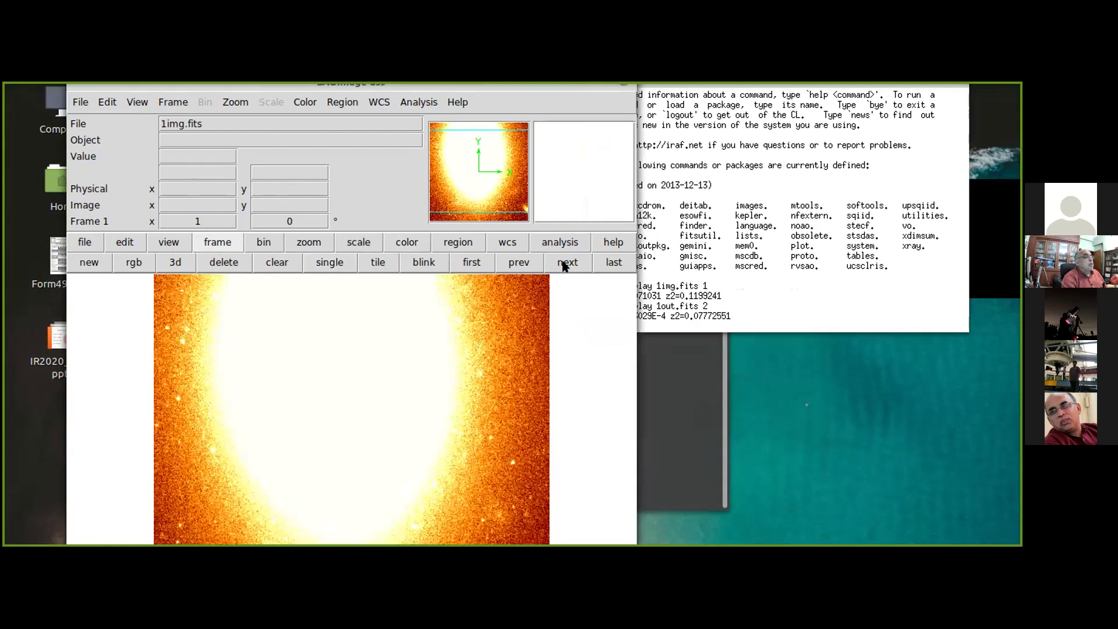
click(564, 263)
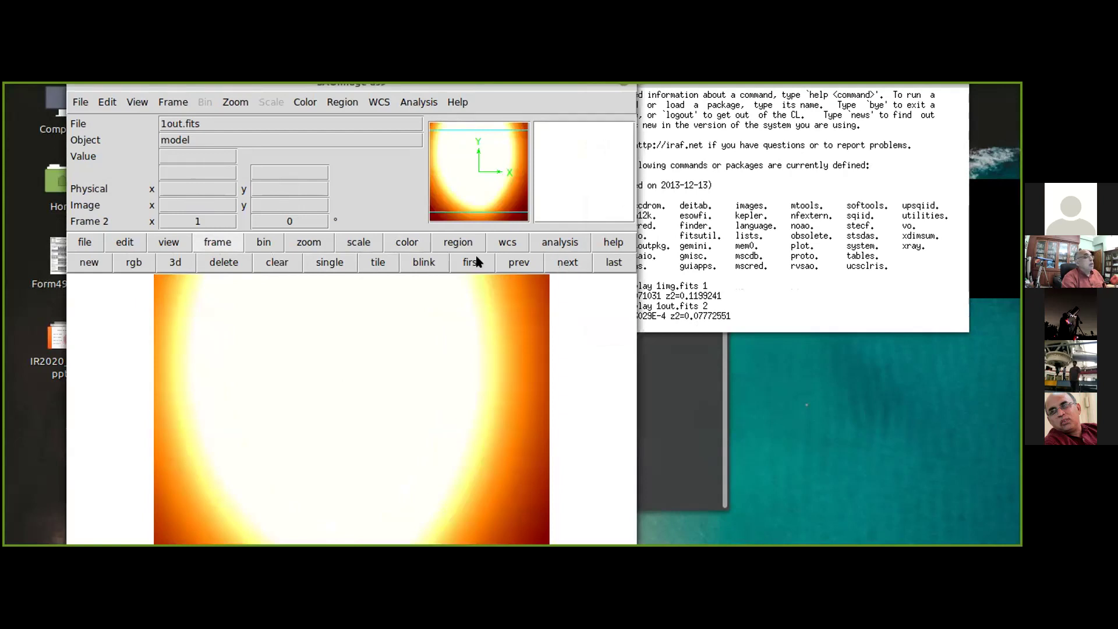
click(429, 264)
- Tile the two frames side by side and set the zoom of the 1img.fits frame to 1/2
click(379, 263)
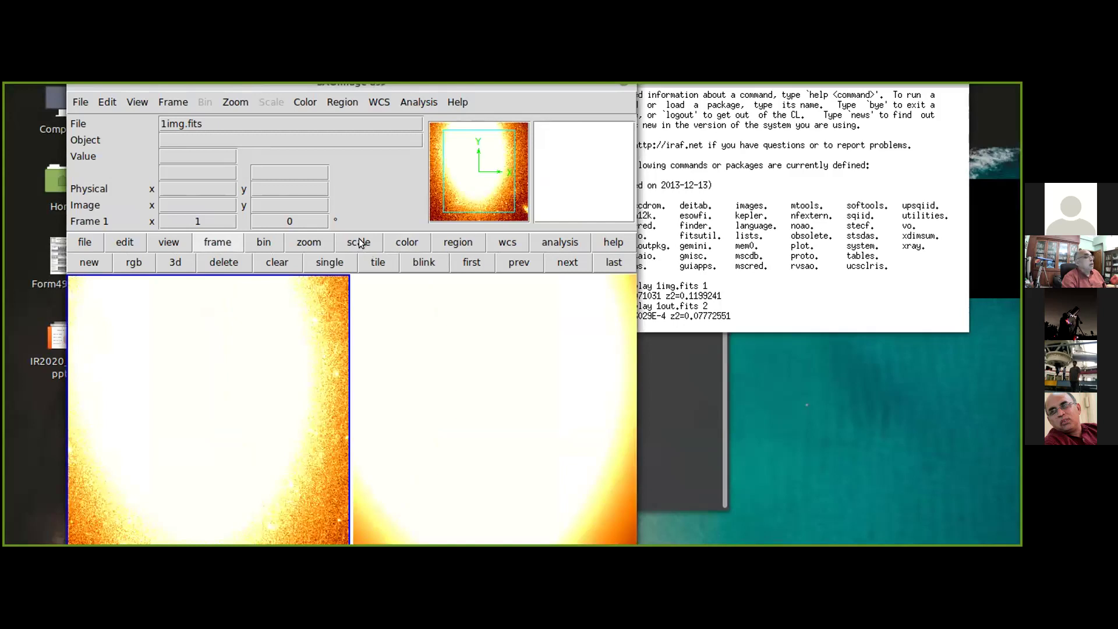
click(310, 243)
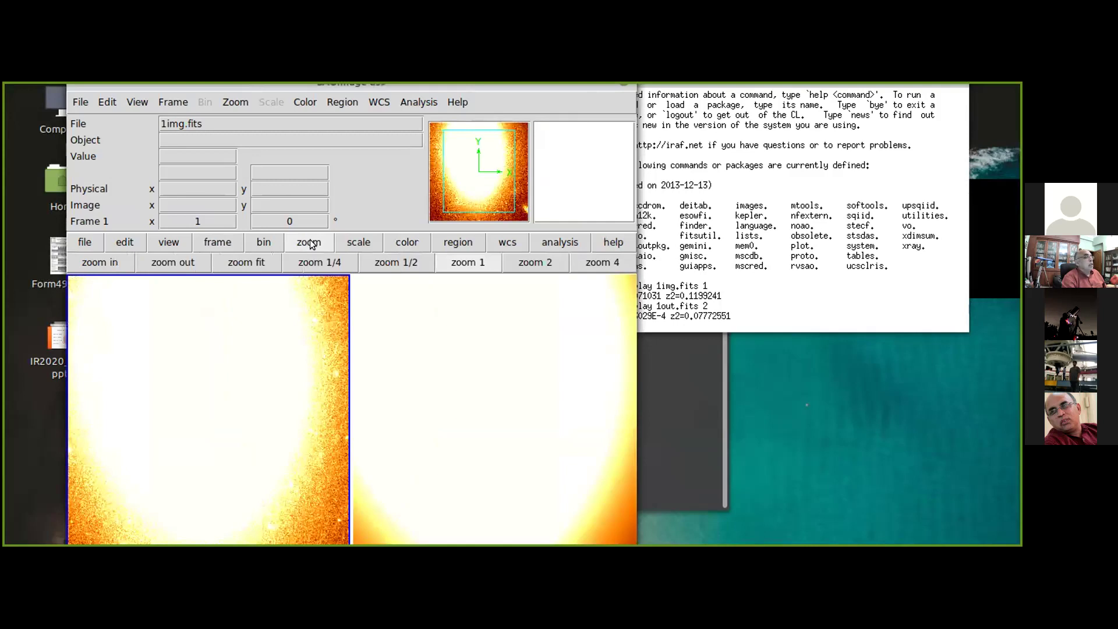
click(415, 264)
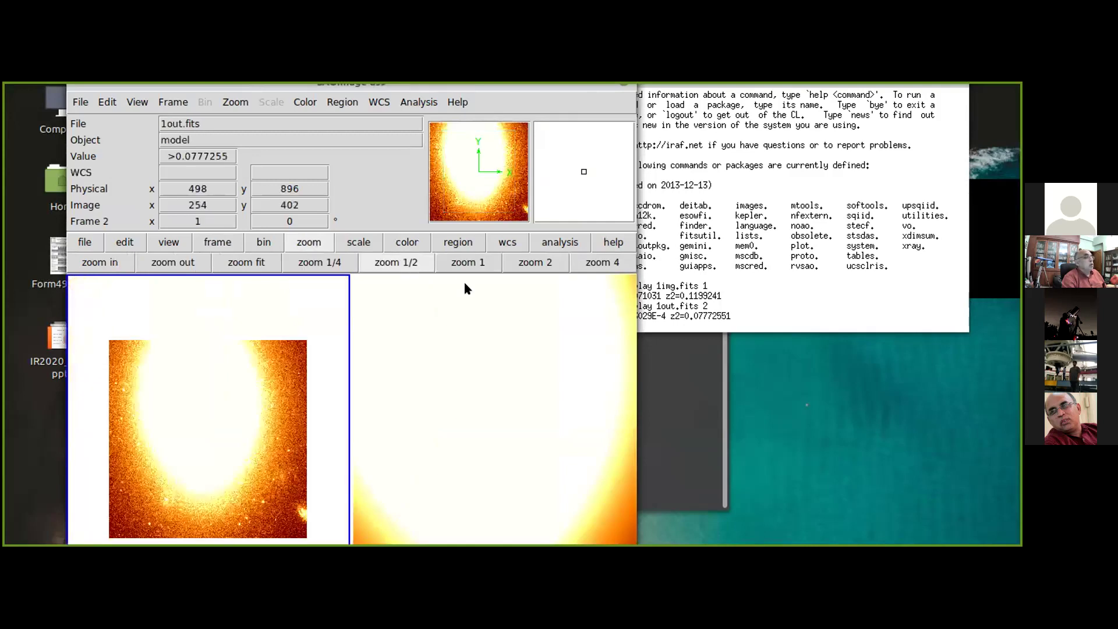
- Set the zoom of the tiled 1out.fits frame to 1/2
click(487, 320)
click(399, 263)
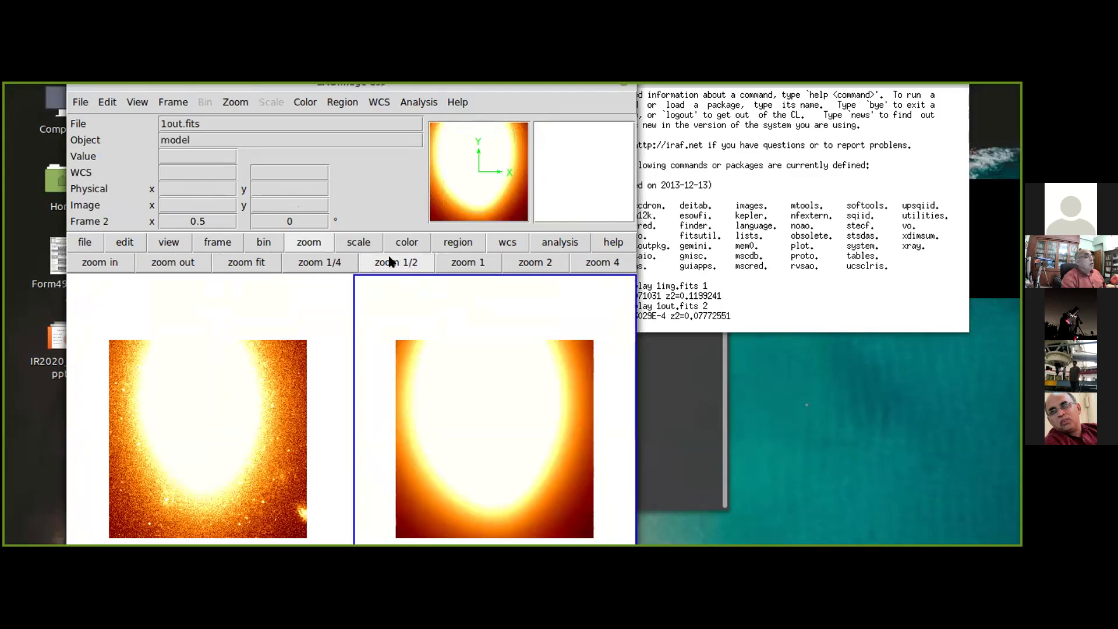
- Open the parameters of the display task for editing with epar display in the IRAF terminal
click(662, 313)
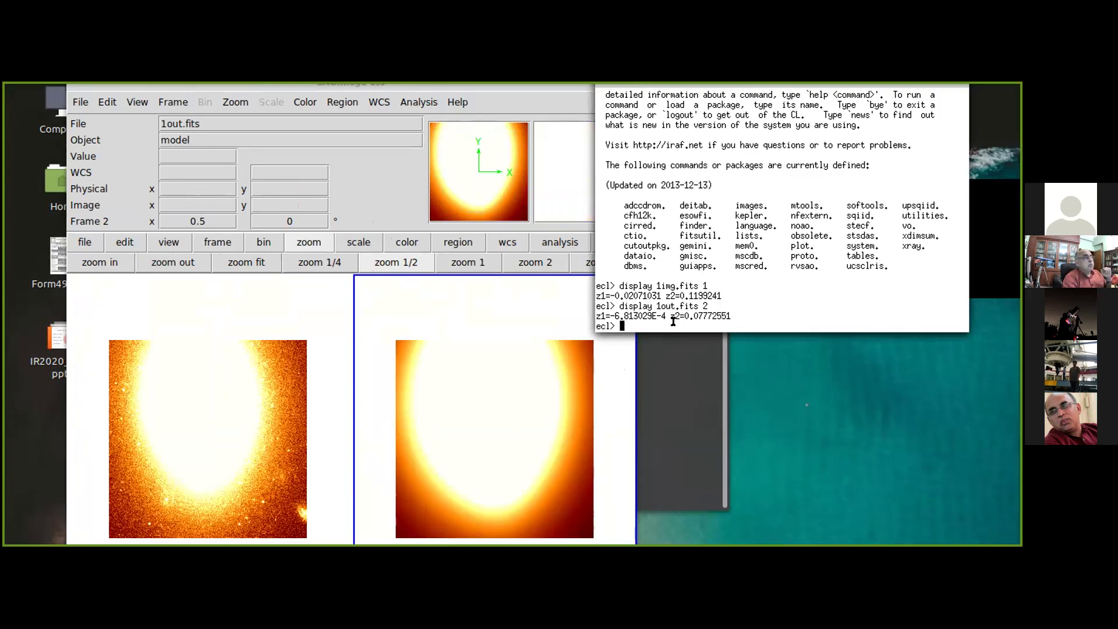
text(epar)
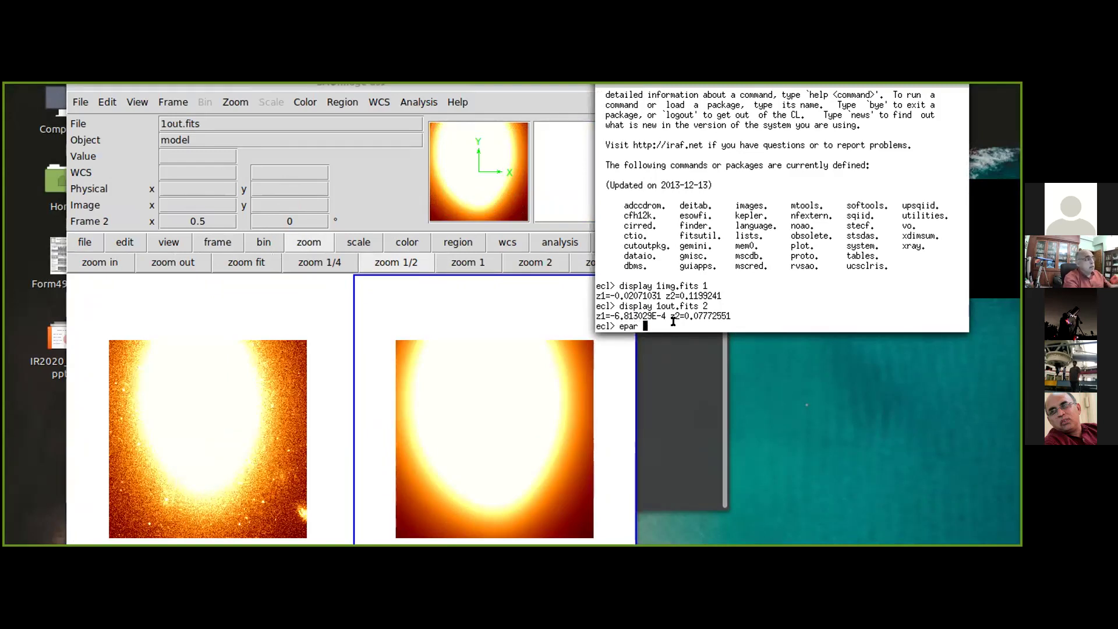
text( display)
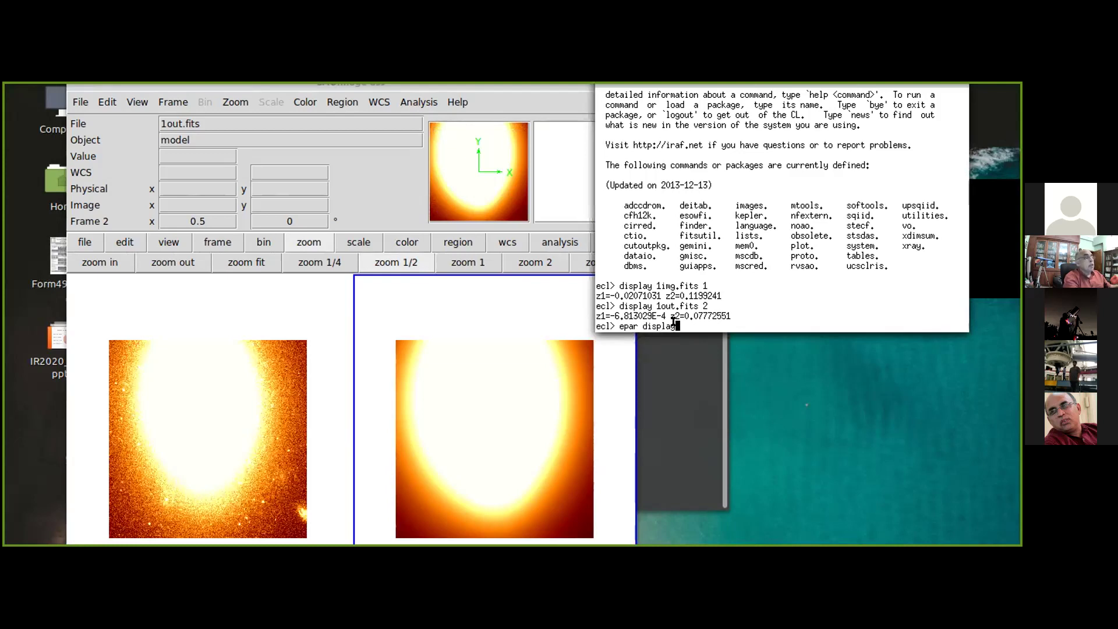
key(Return)
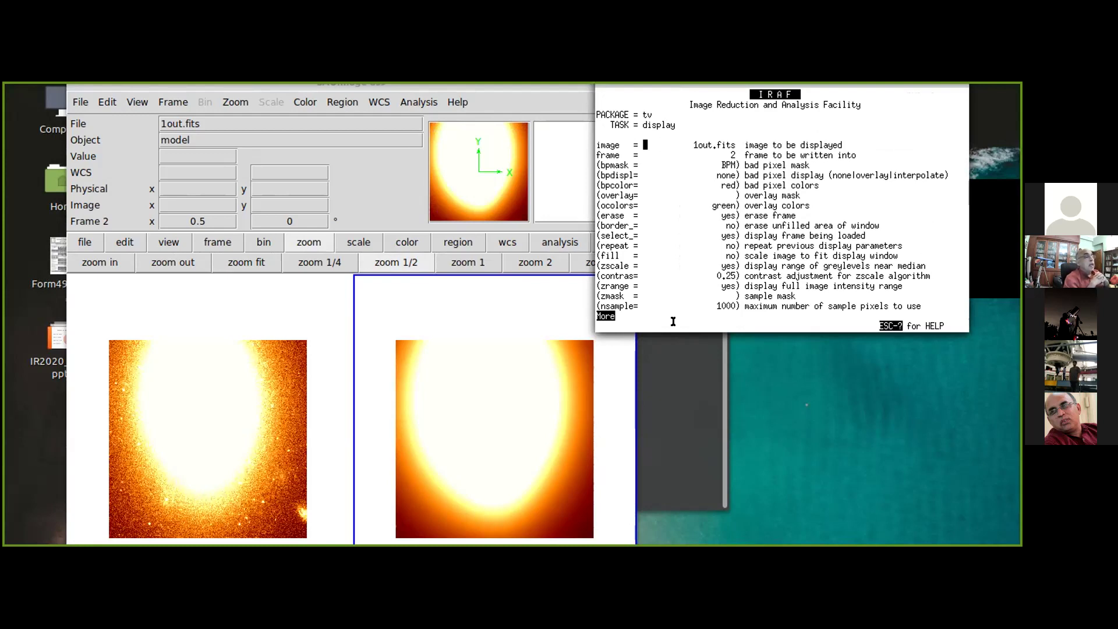
key(Down)
key(Up)
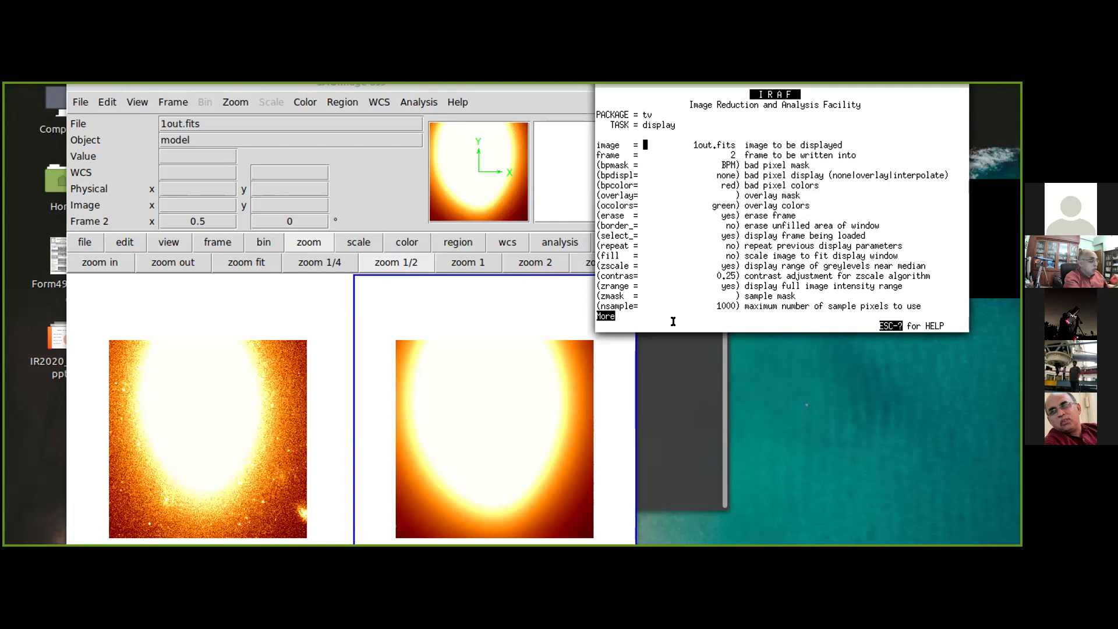
- Set the display task's image to dev$pix and its frame to 3
text(dev$pix)
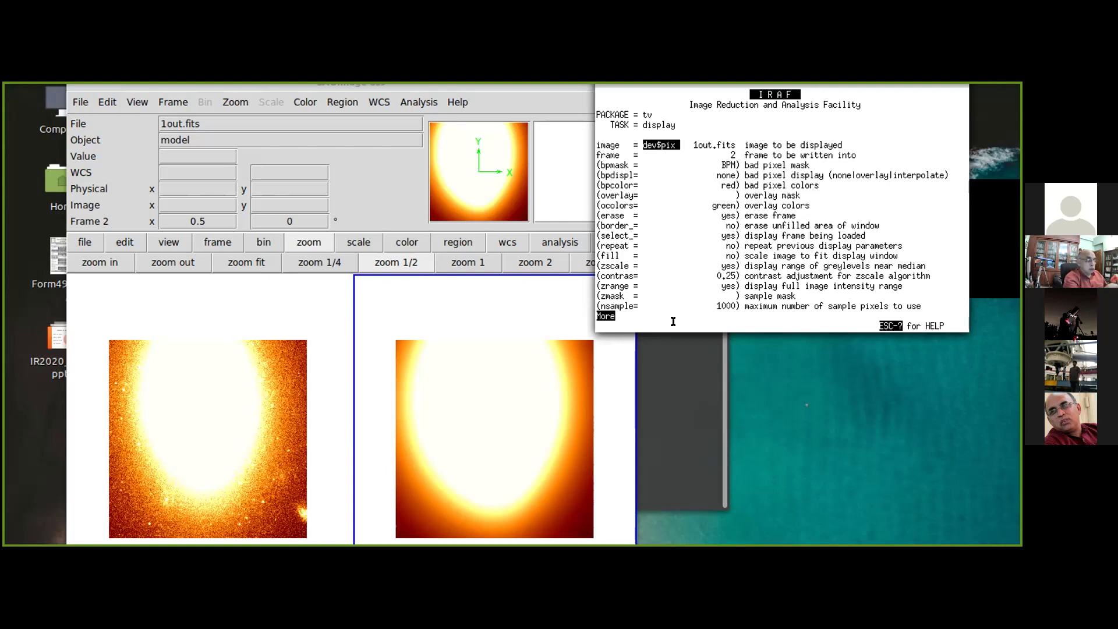
key(Return)
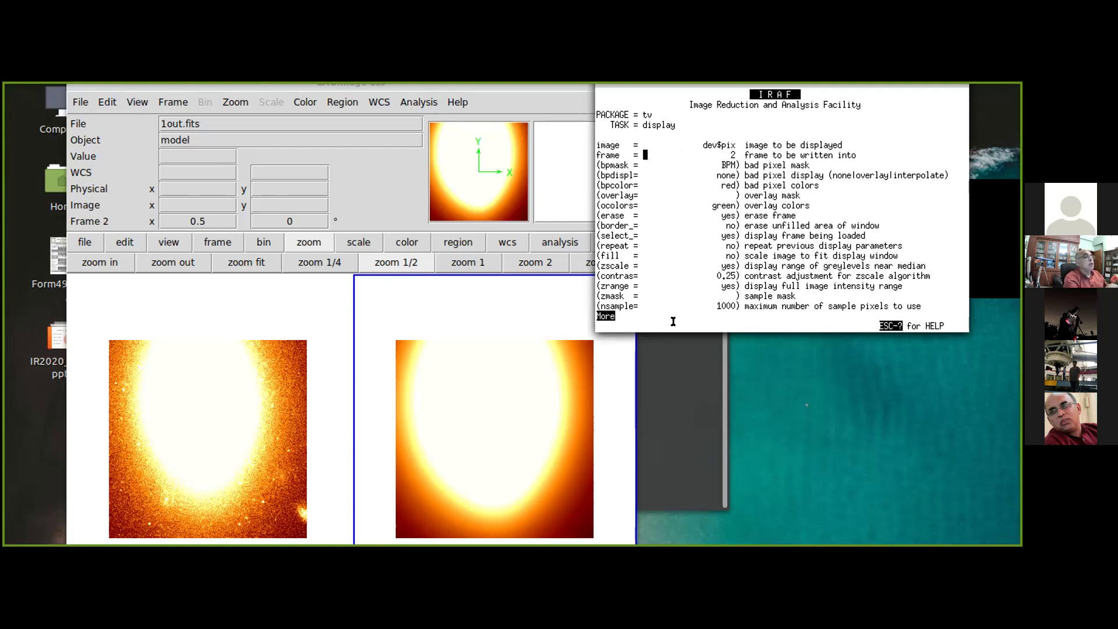
text(3)
key(Return)
- Go through the remaining display parameters unchanged and run the task from the parameter editor with :go
key(Down)
key(Down)
key(Down)
key(Down)
key(Down)
key(Down)
key(Down)
key(Down)
key(Down)
key(Down)
key(Down)
key(Down)
key(Down)
key(Down)
key(Down)
key(Down)
key(Down)
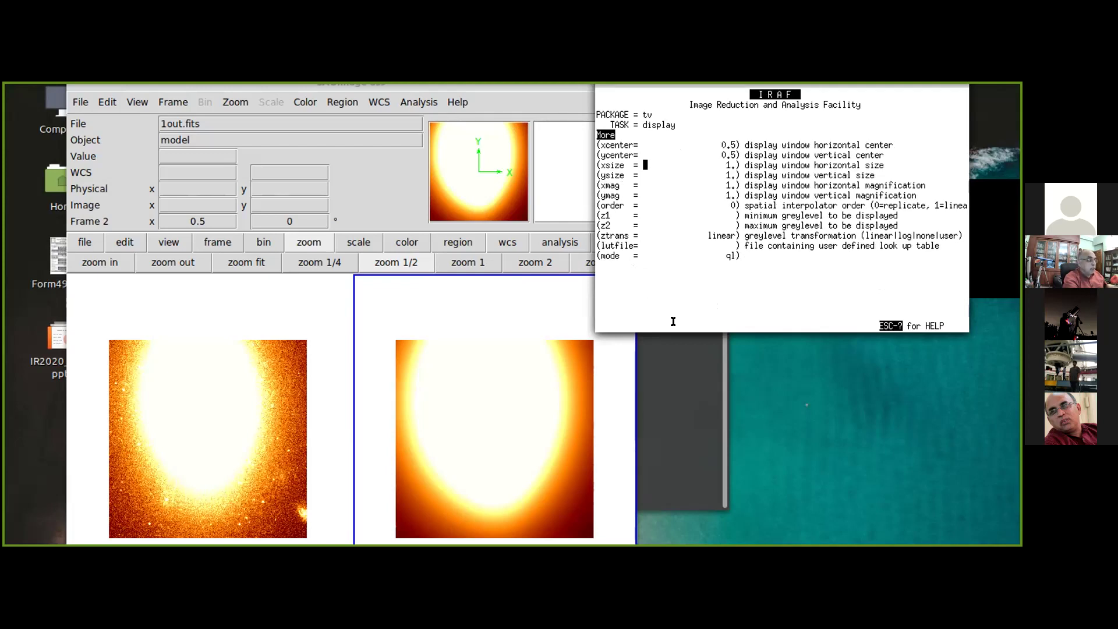
text(:)
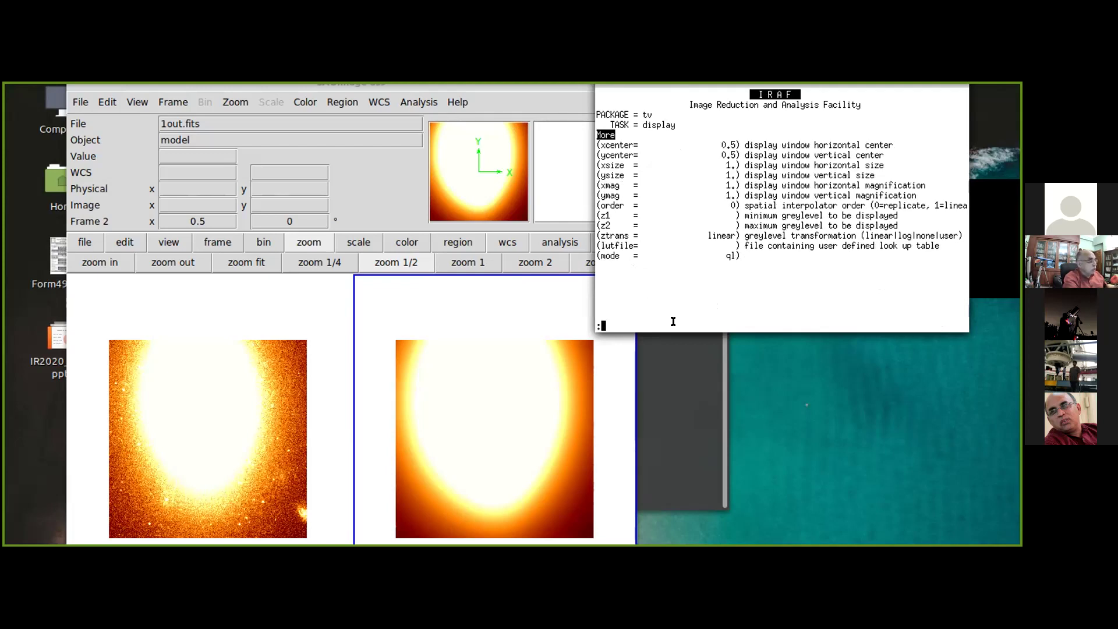
text(go)
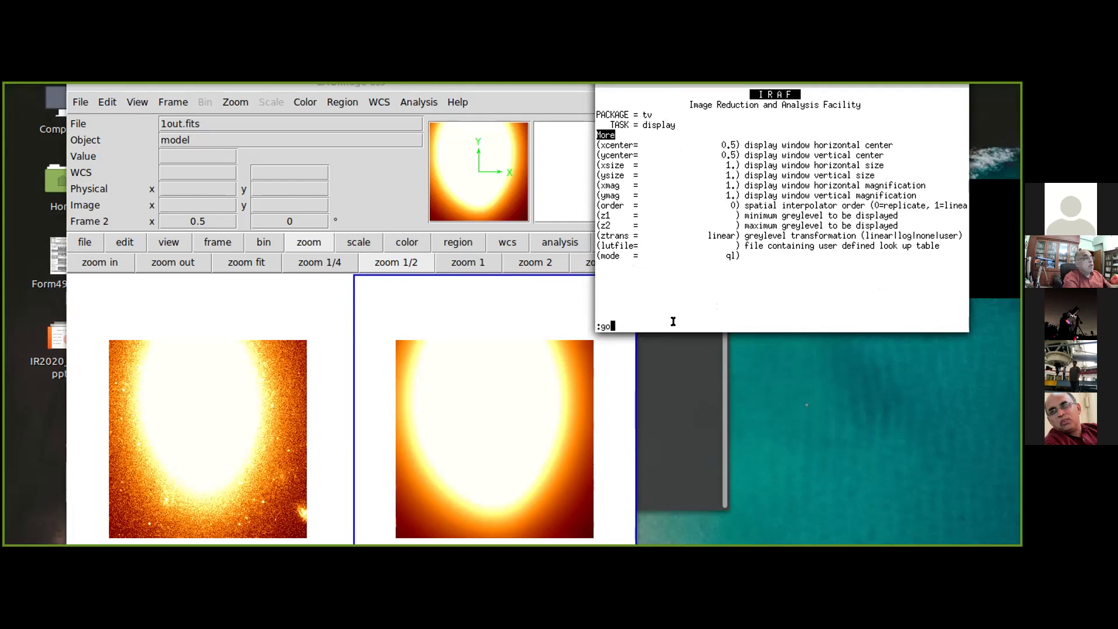
key(Return)
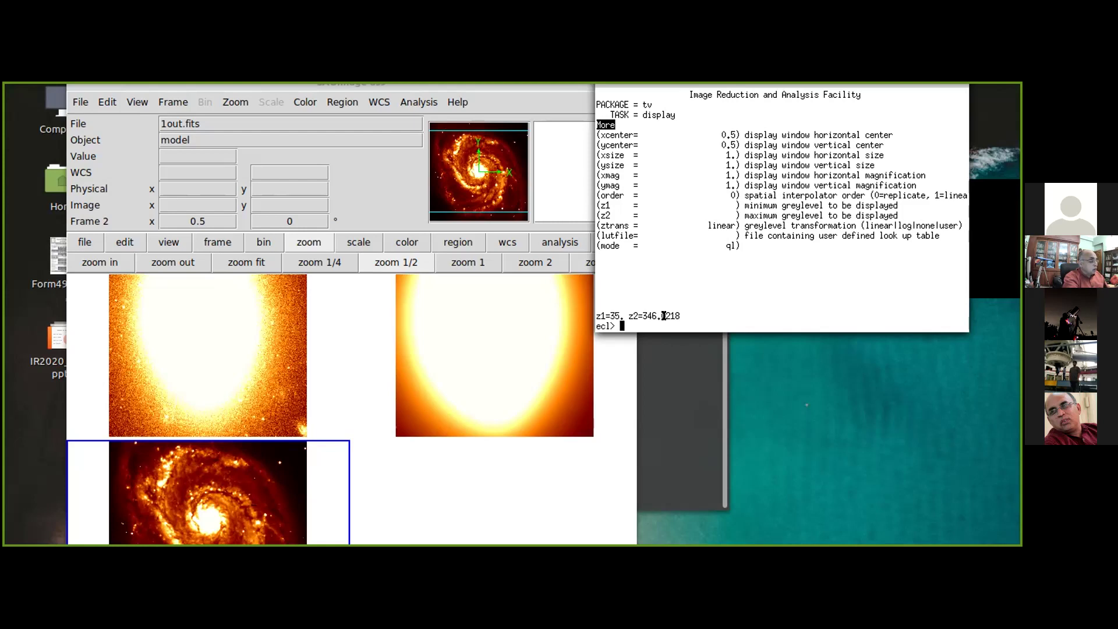
- Open the parameters of the imarith task for editing with epar imarith
text(epar imaritth)
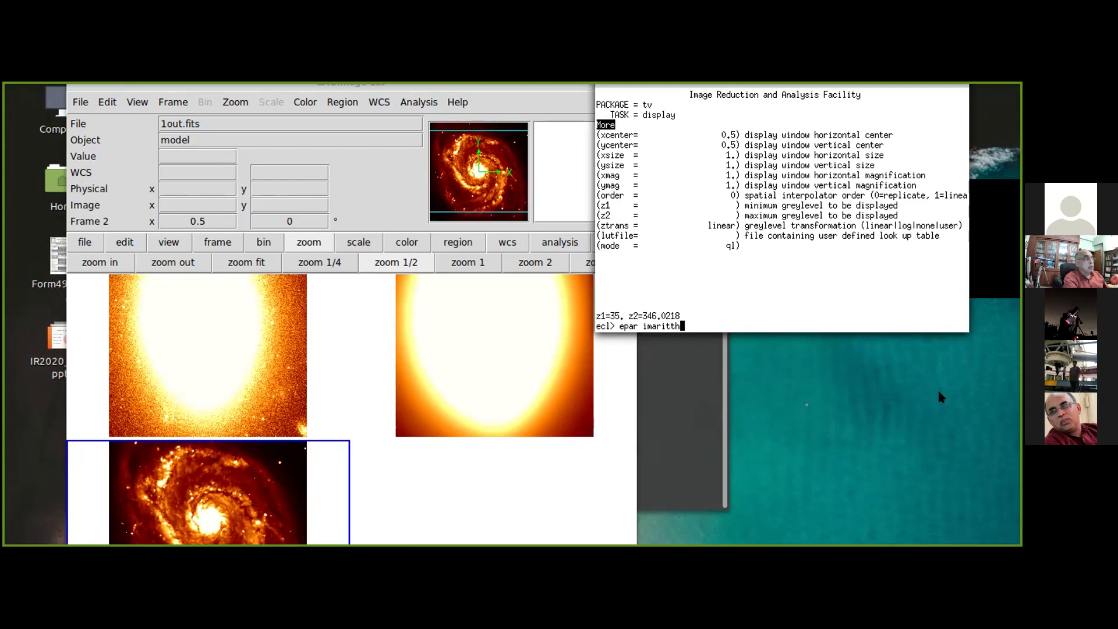
key(BackSpace)
key(BackSpace)
text(h)
key(Return)
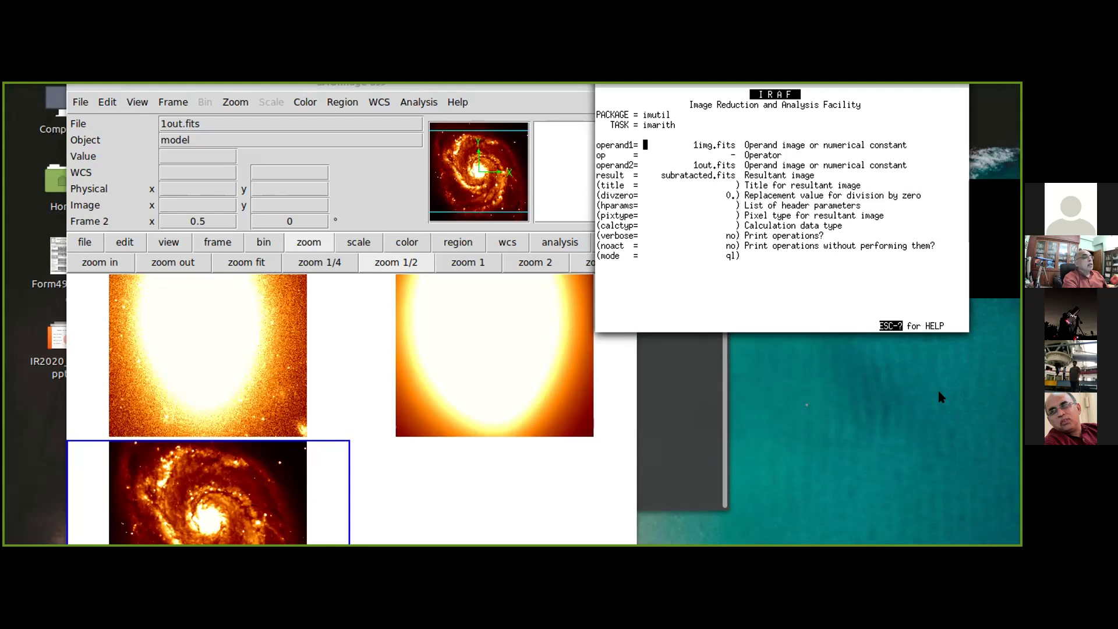
- Set imarith's first operand to 1img.fits and second operand to 1out.fits, keeping the subtraction operator
key(Down)
key(Up)
text(1i)
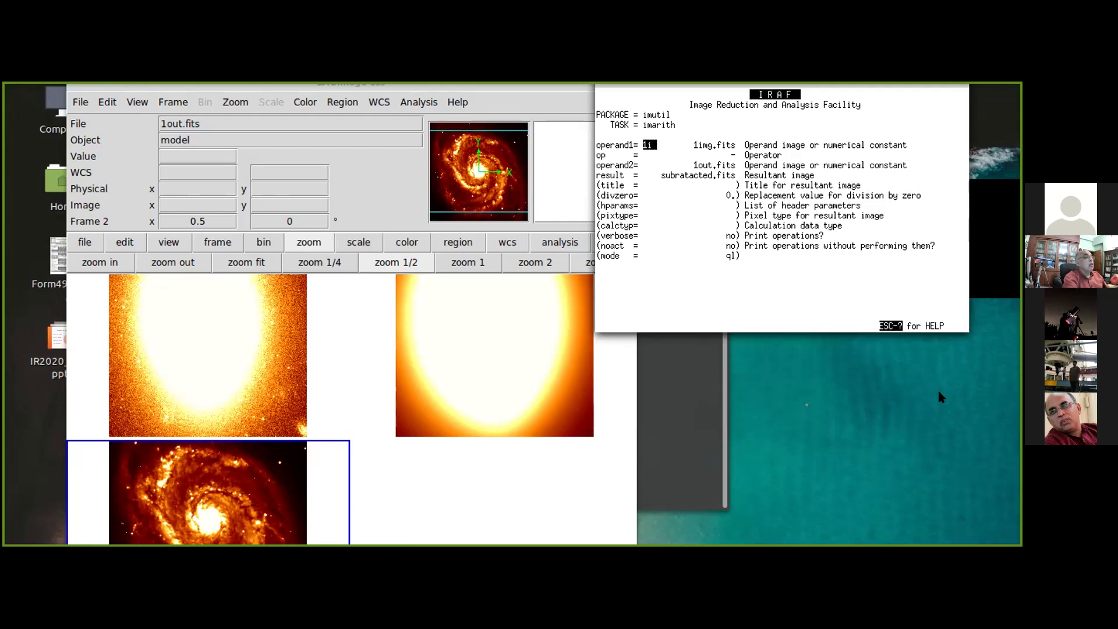
text(mg.fits)
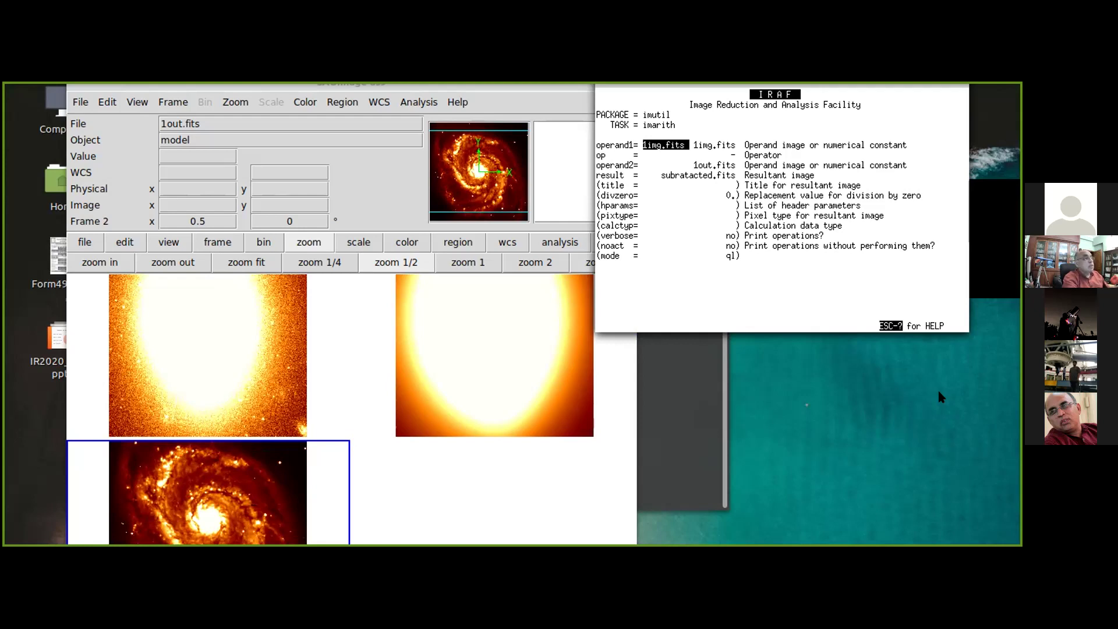
key(Return)
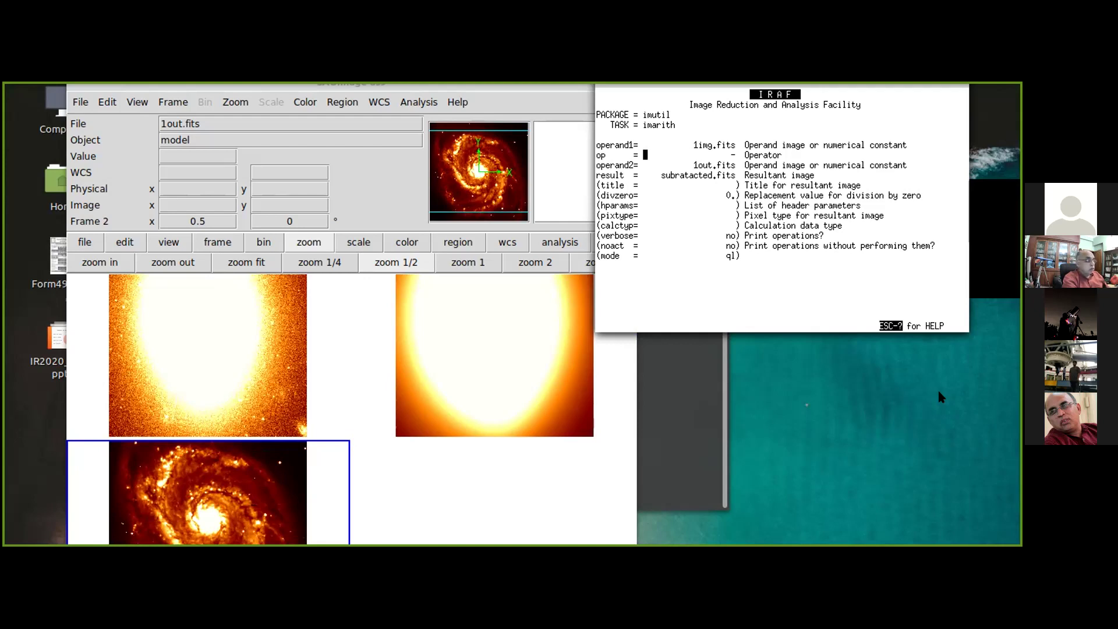
key(Return)
text(1out.fits)
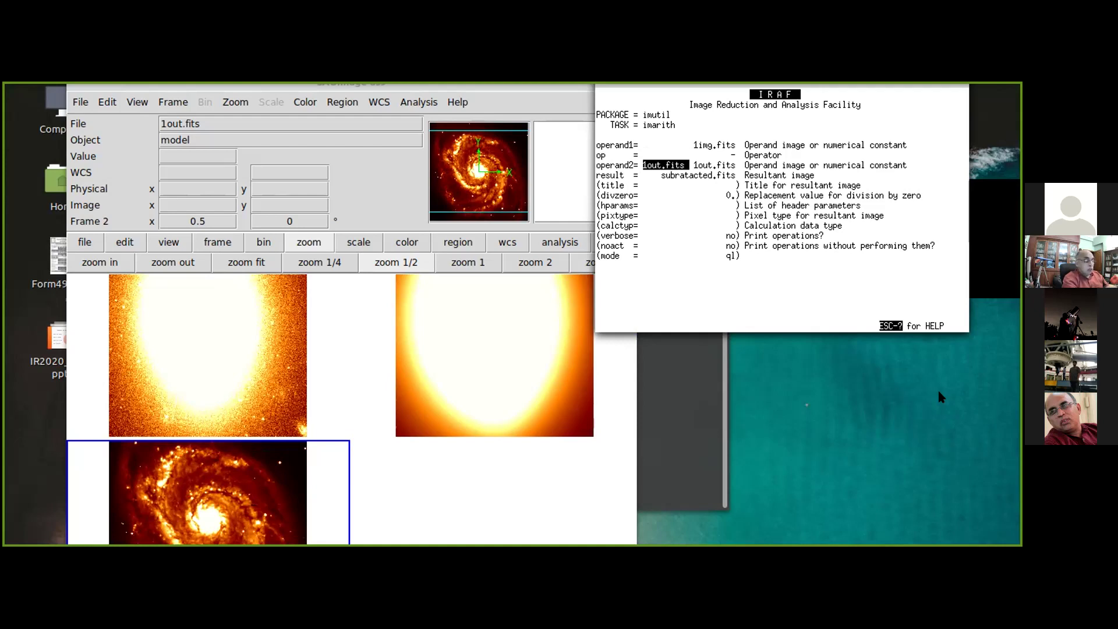
key(Return)
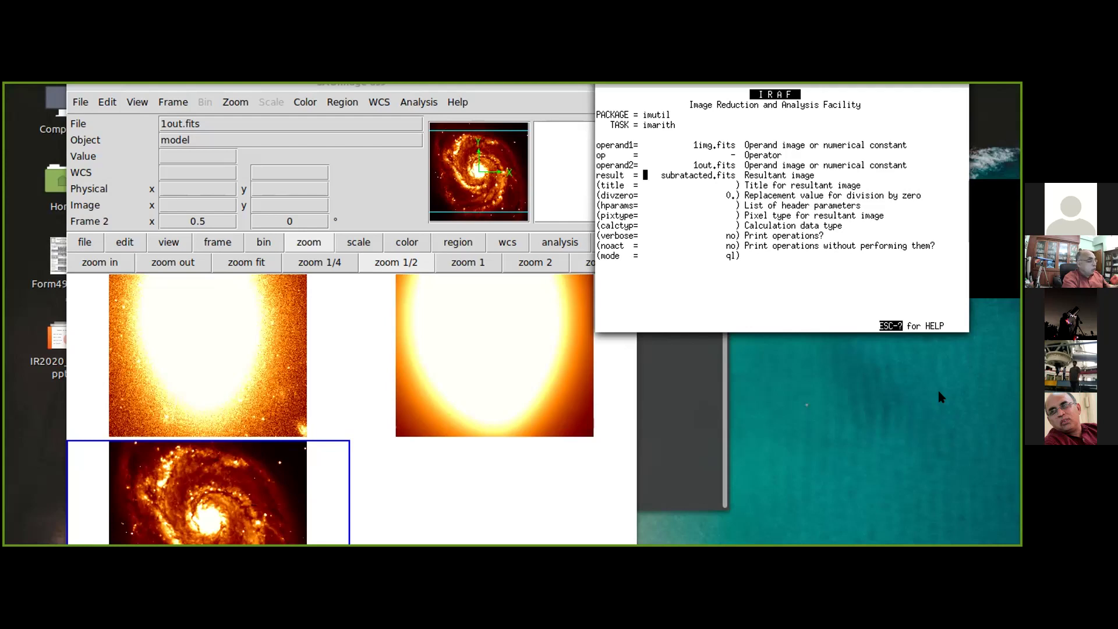
- Set imarith's resultant image to sub.fits and run the subtraction with :go
text(sub.fits)
key(Return)
key(Return)
key(Return)
key(Return)
key(Return)
key(Return)
key(Return)
key(Return)
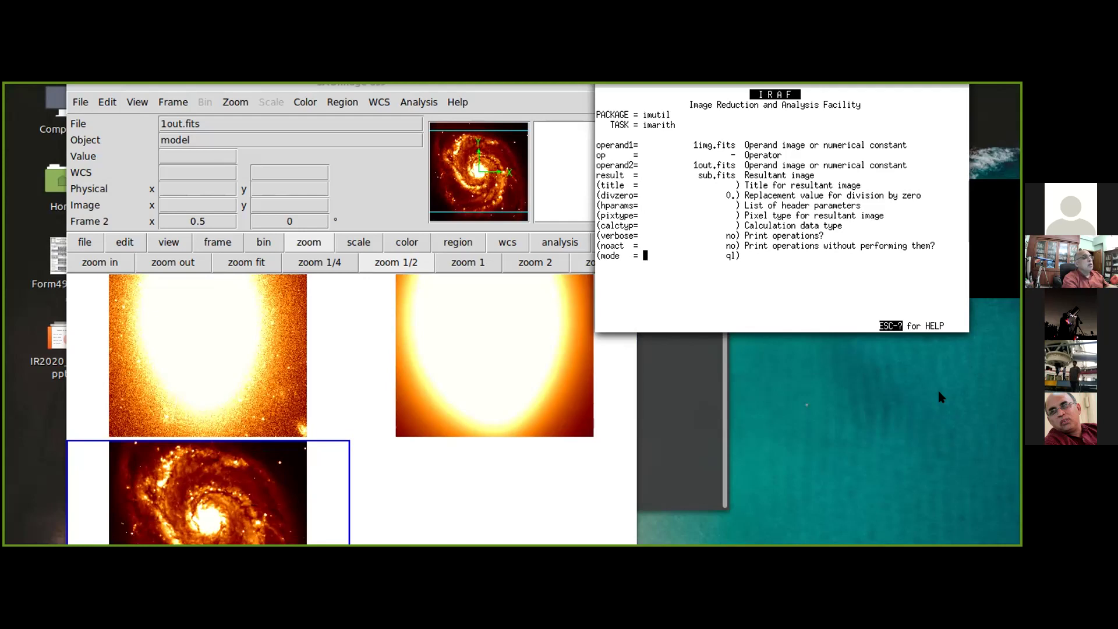
text(:)
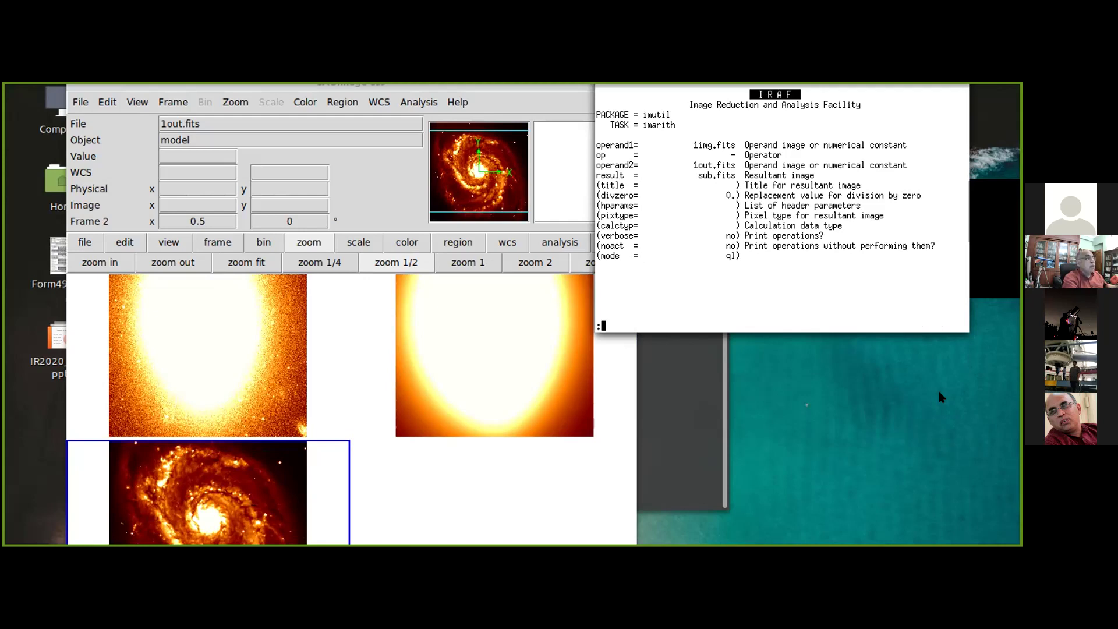
text(go)
key(Return)
- List the files in the working directory with !ls to check for the subtracted image
text(!)
text(!ls)
key(Return)
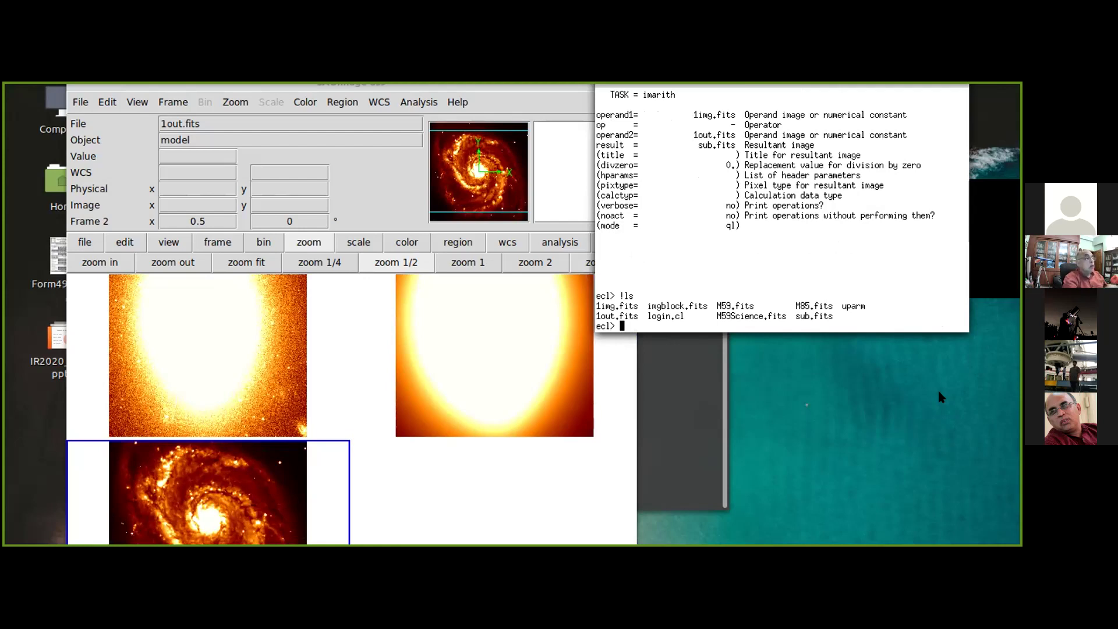
- Try to display sub.fits without a FITS extension, once in frame 3 and once without a frame number
text(display su)
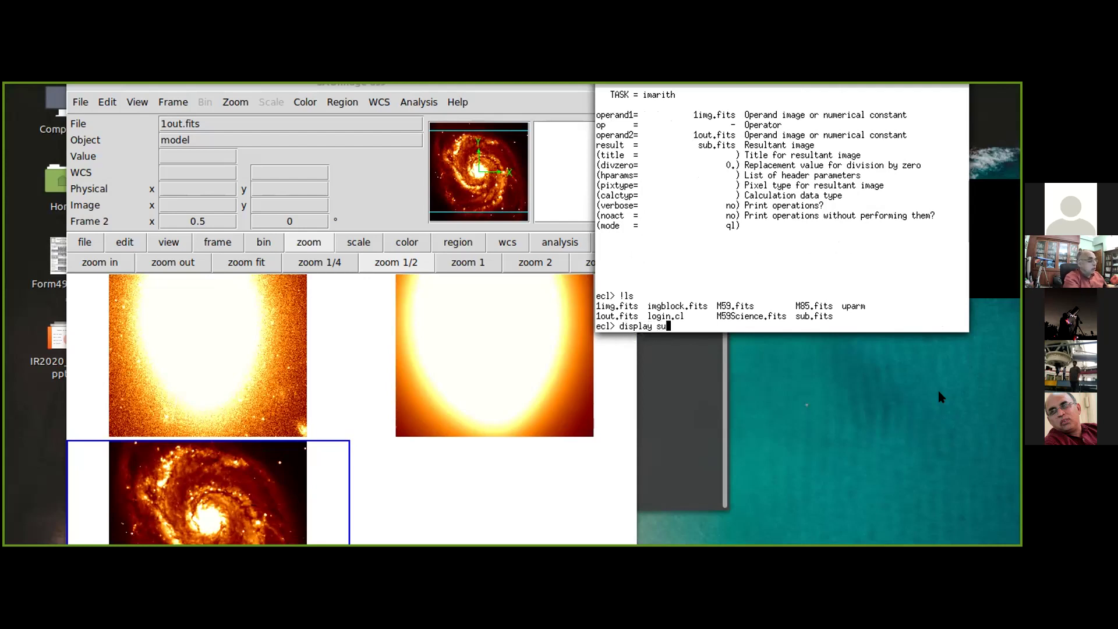
text(b.fits 3)
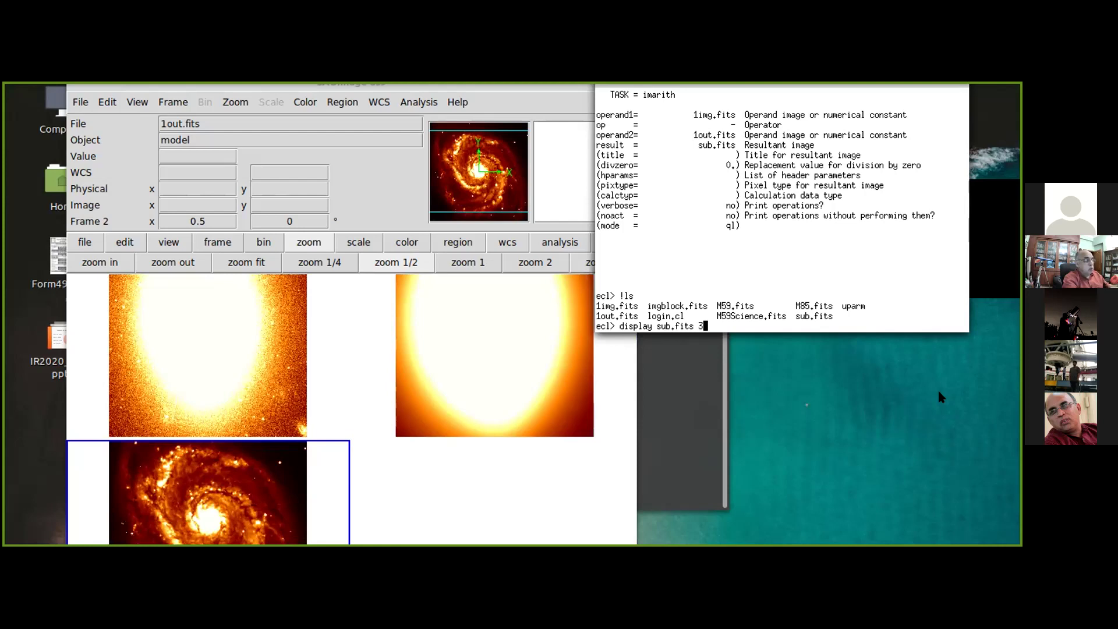
key(Return)
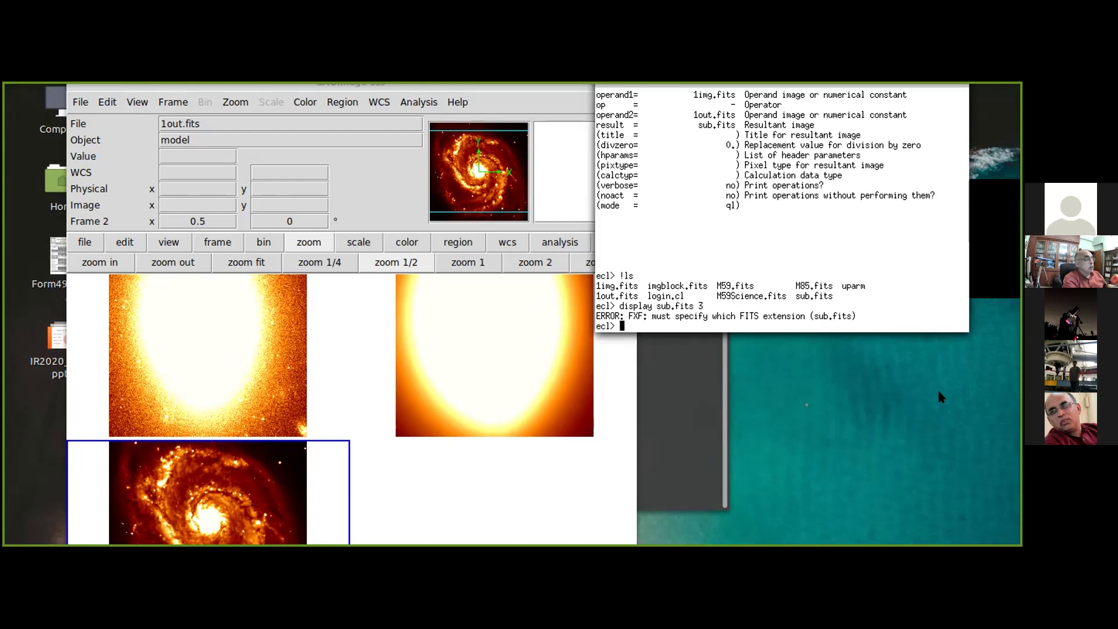
text(display )
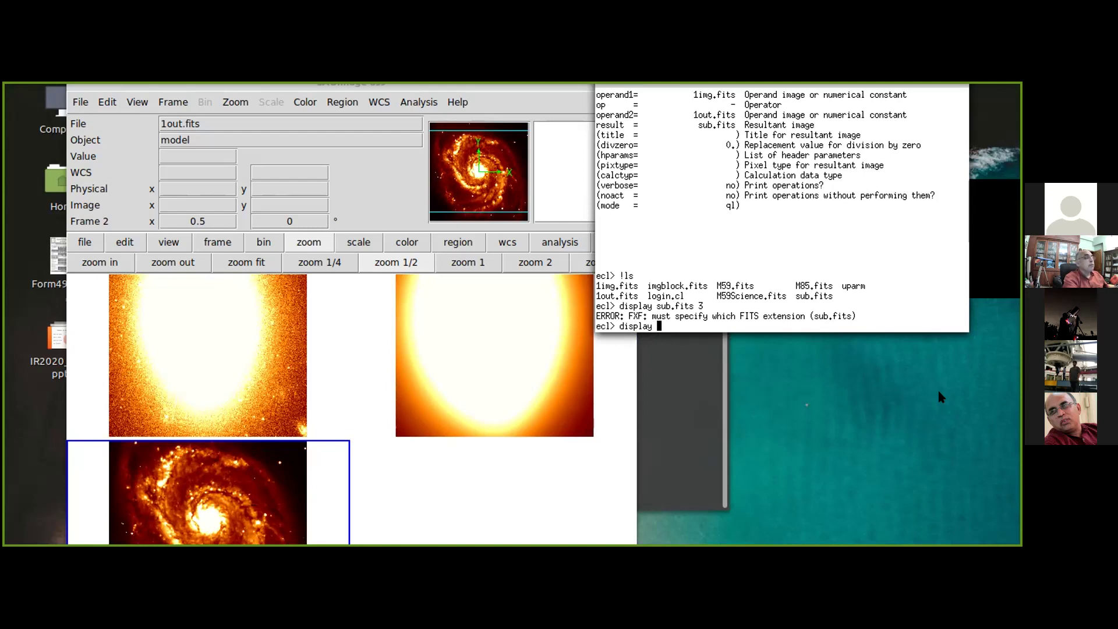
text(sub.fits)
key(Return)
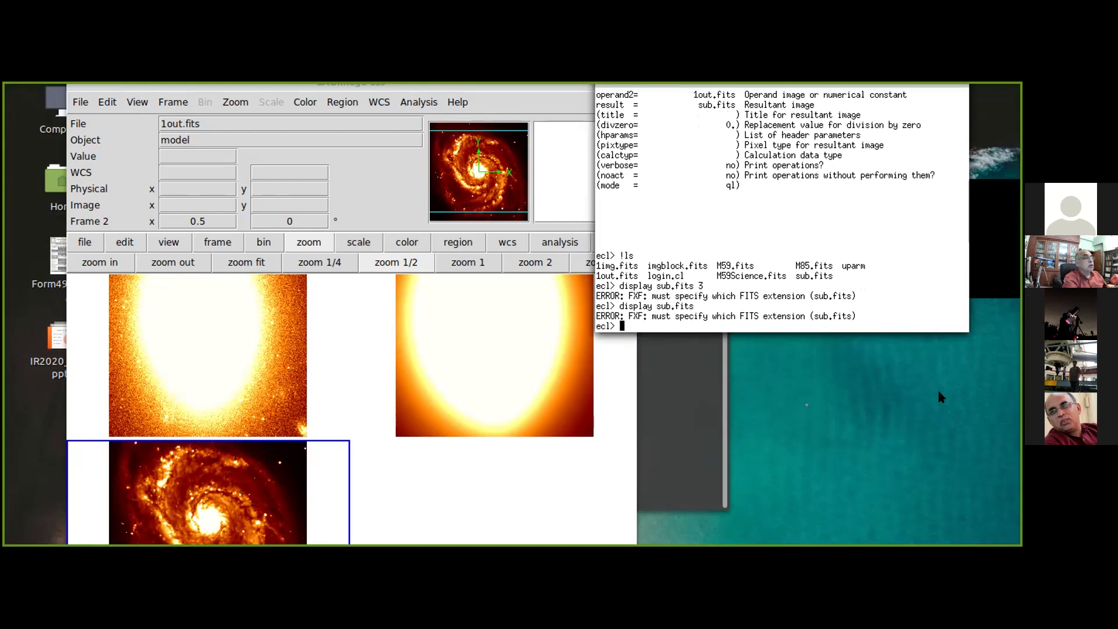
- Display extension 1 of the subtracted image in frame 3 with display sub.fits[1] 3
key(Up)
text([)
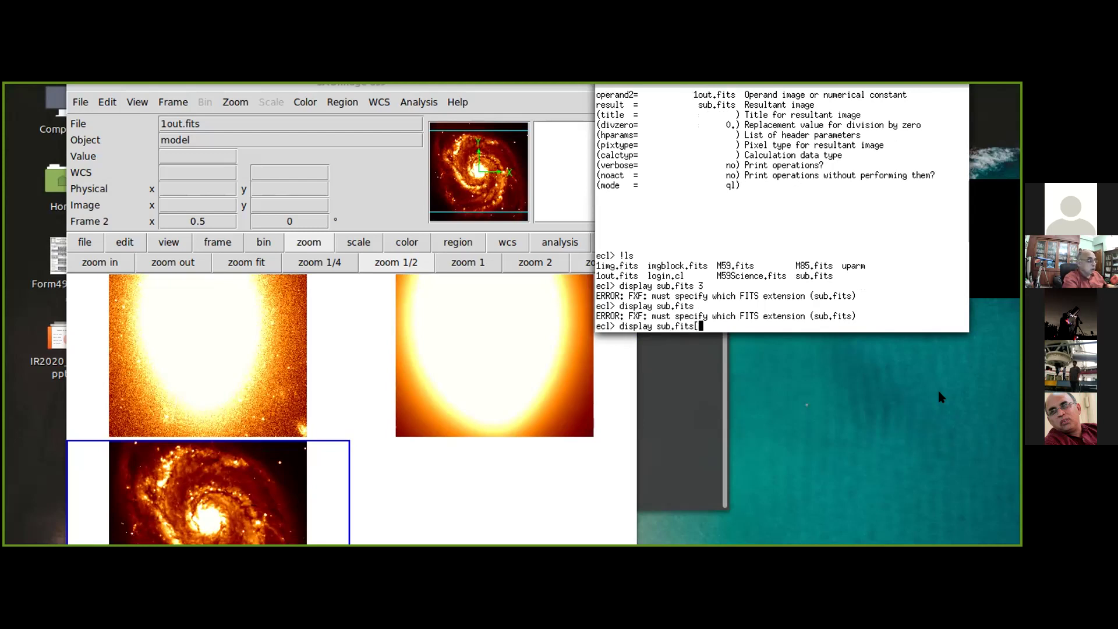
text(1] 3)
key(Return)
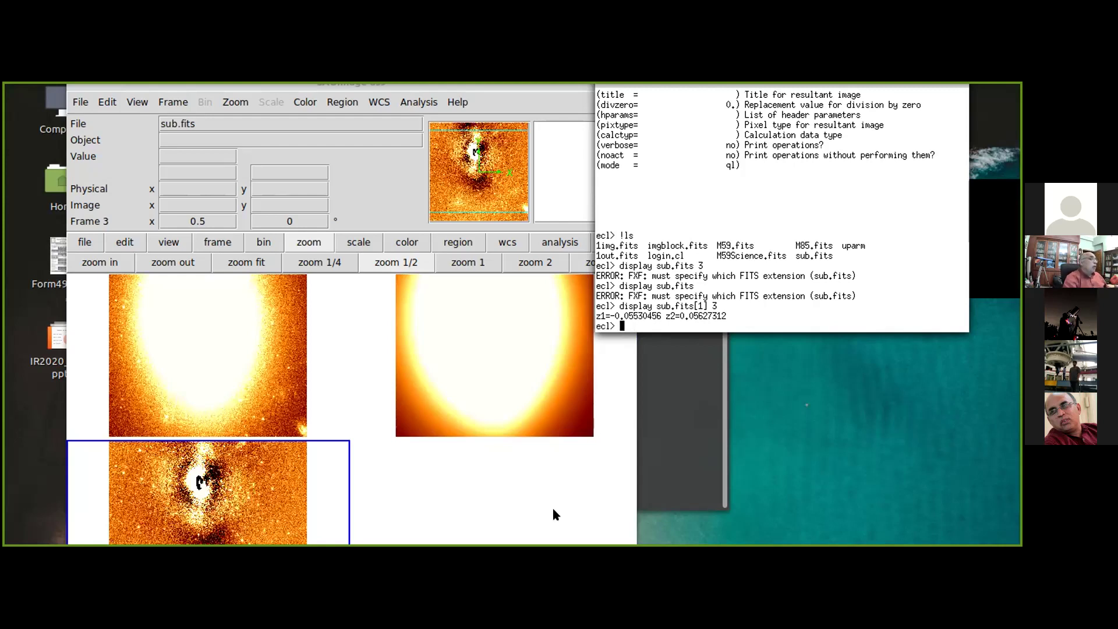
- Switch ds9 from tiled to single-frame view, blink the frames, and step through 1img.fits, 1out.fits and sub.fits to compare them
click(220, 245)
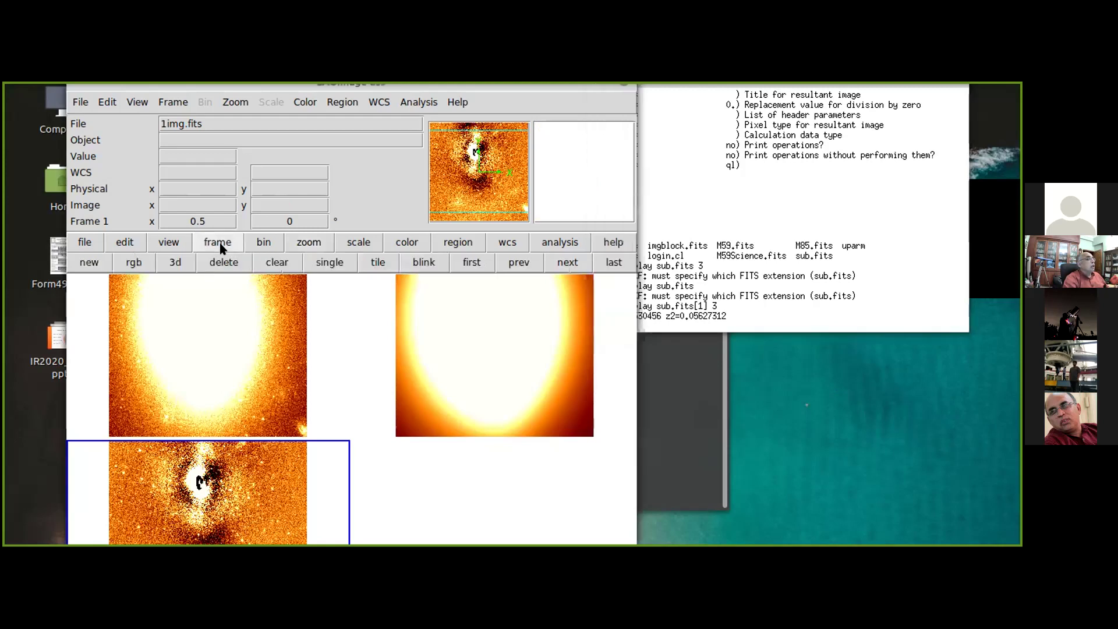
click(308, 265)
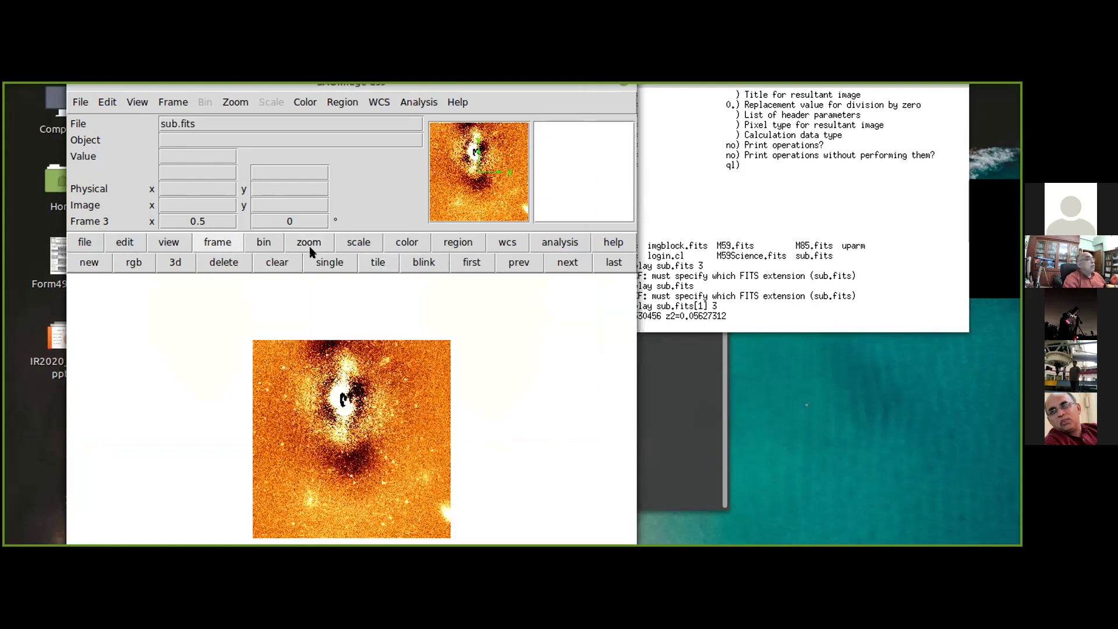
click(417, 263)
click(308, 263)
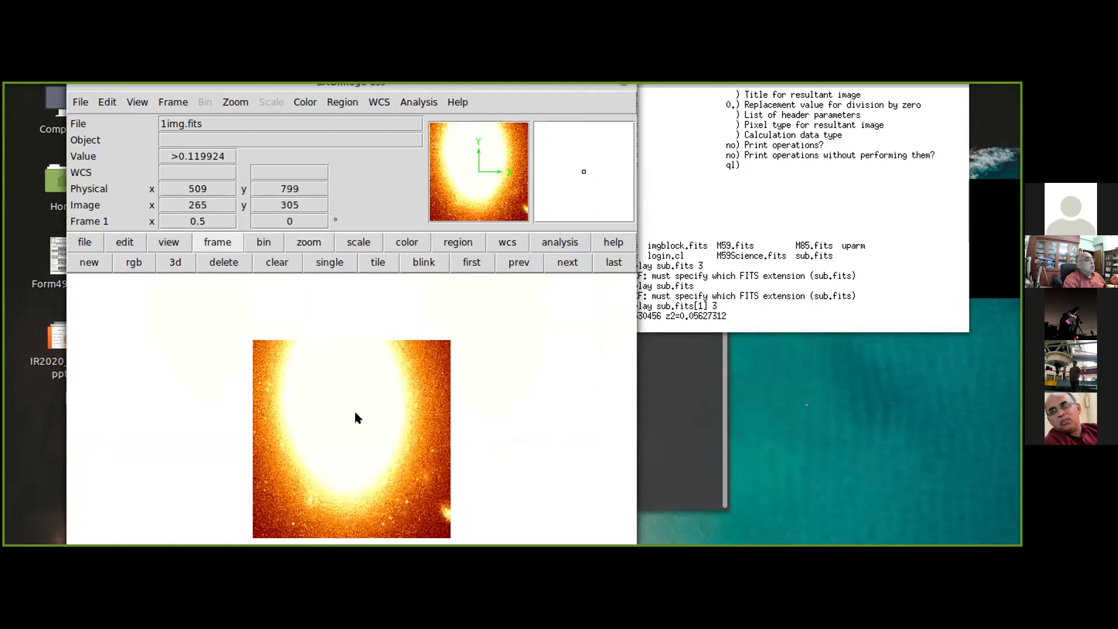
click(559, 263)
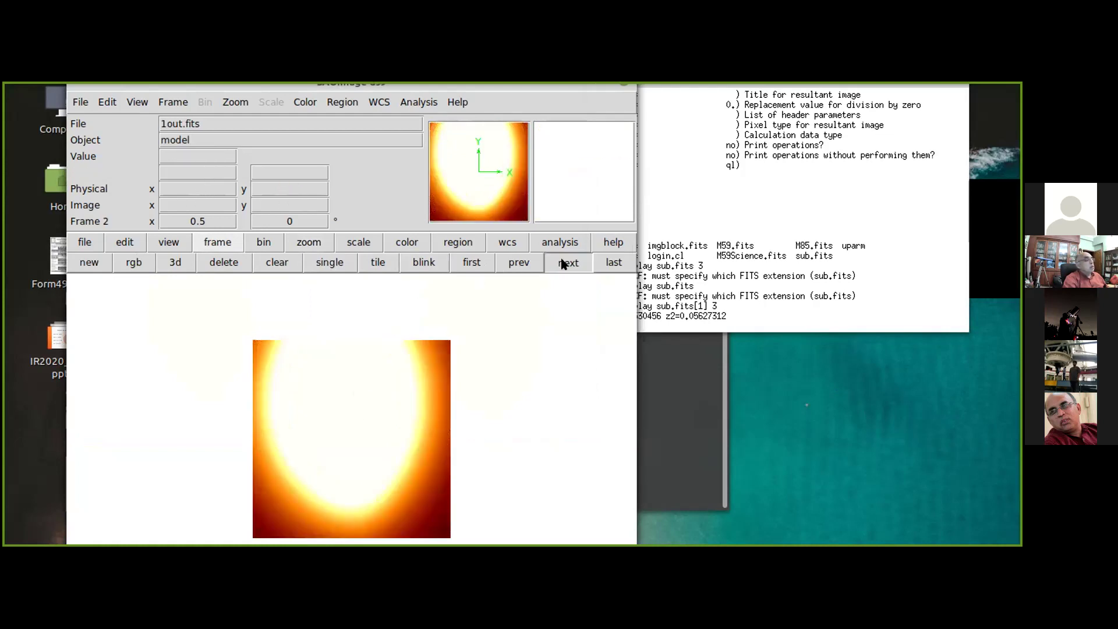
click(563, 263)
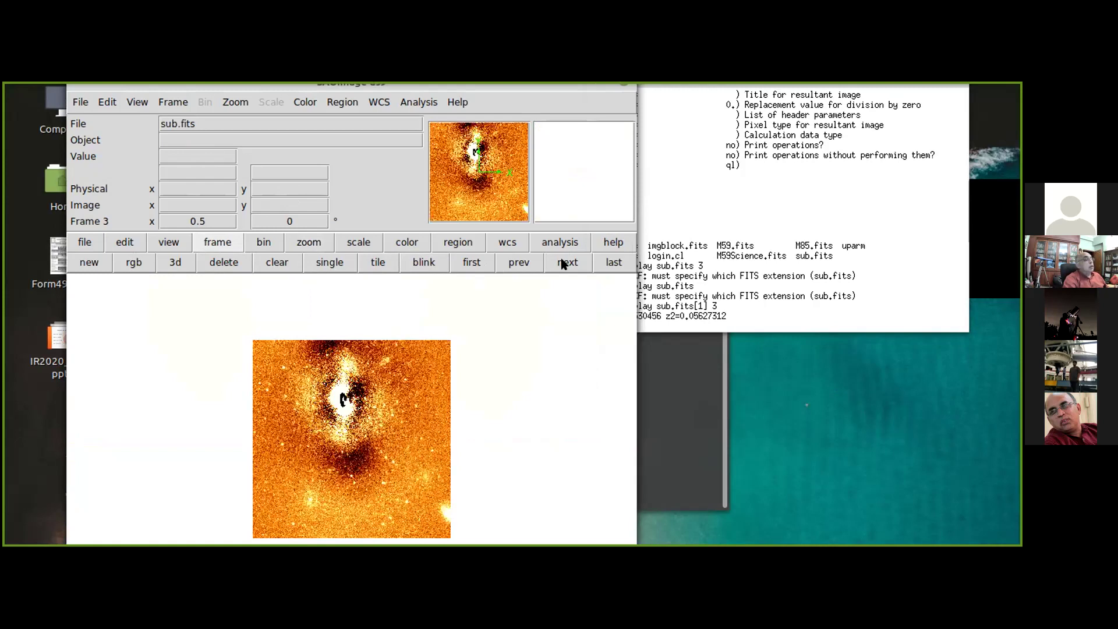
click(564, 264)
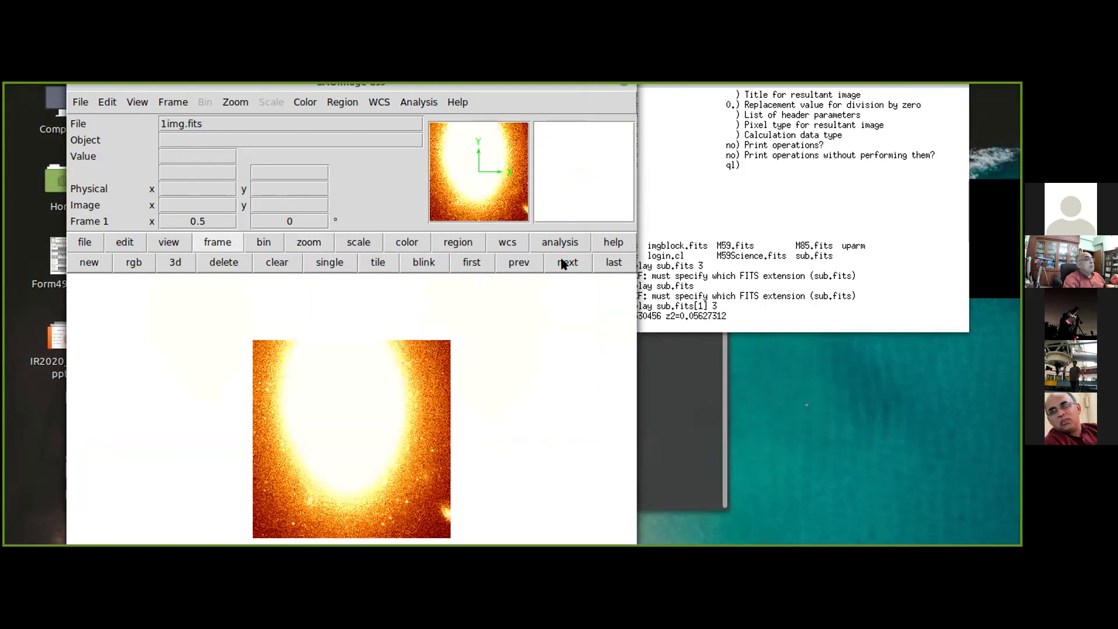
- Step back and forth through the 1img.fits, 1out.fits and sub.fits frames, finishing on the subtracted image
click(526, 264)
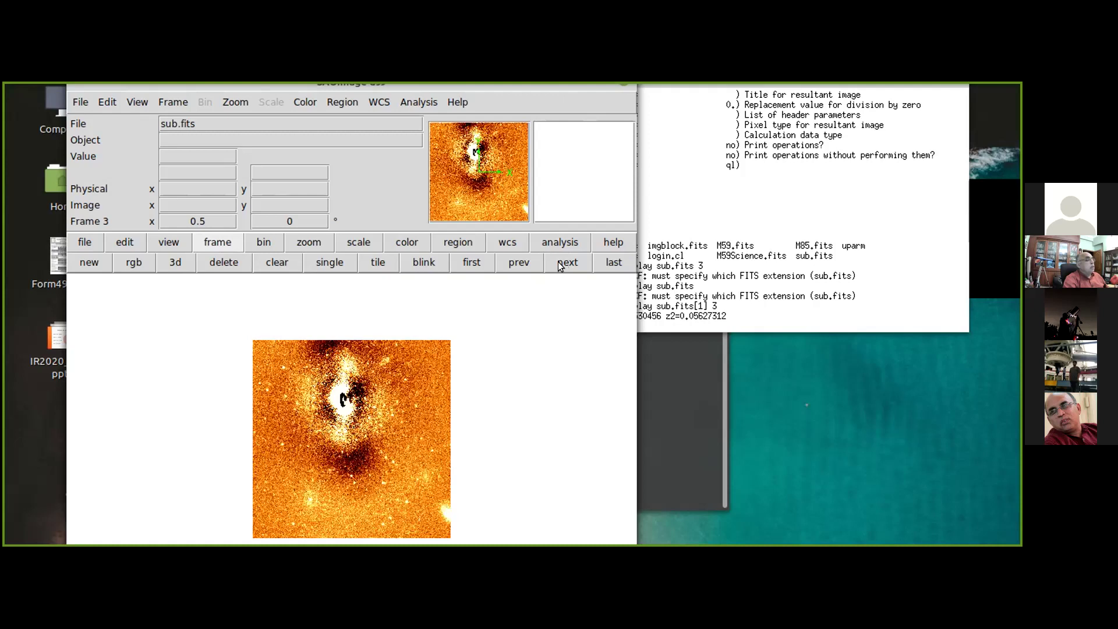
click(507, 264)
click(579, 263)
click(520, 265)
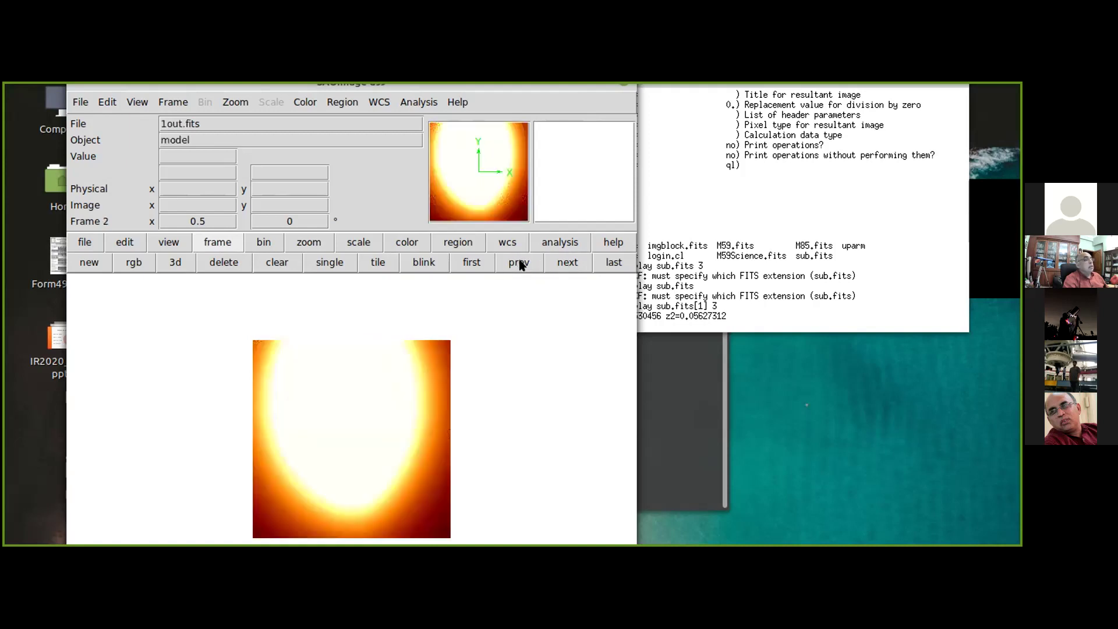
click(575, 263)
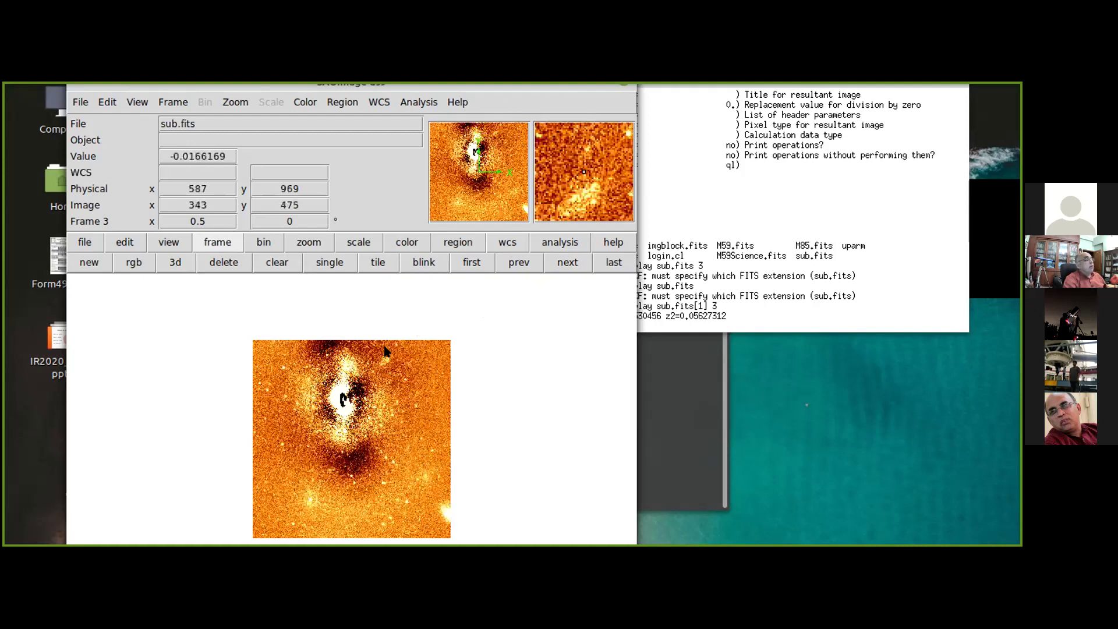
click(472, 265)
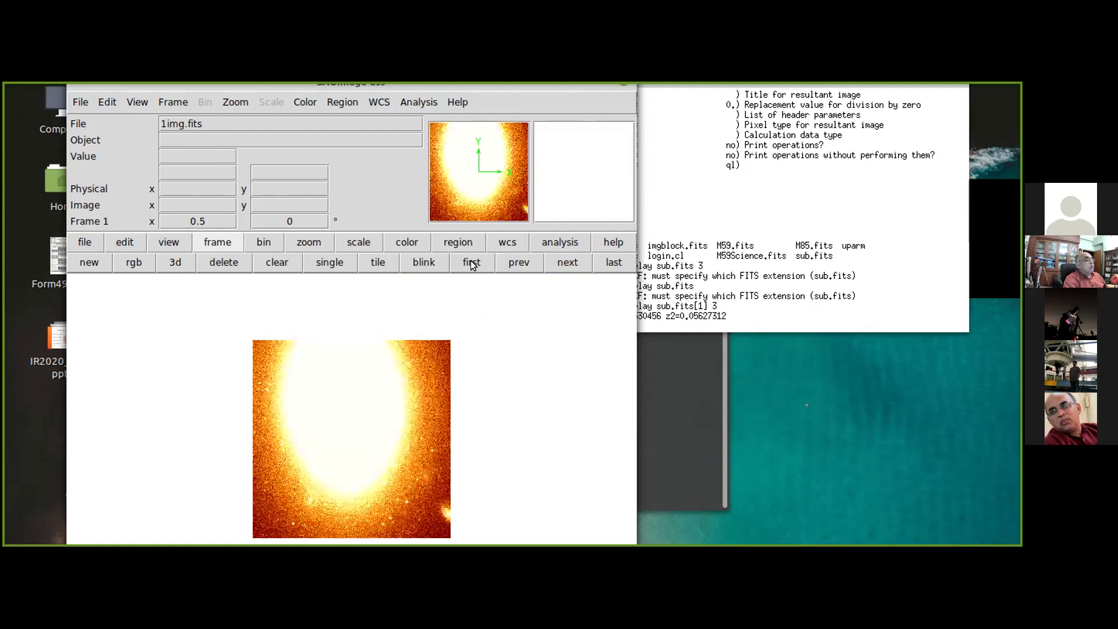
click(564, 263)
click(565, 263)
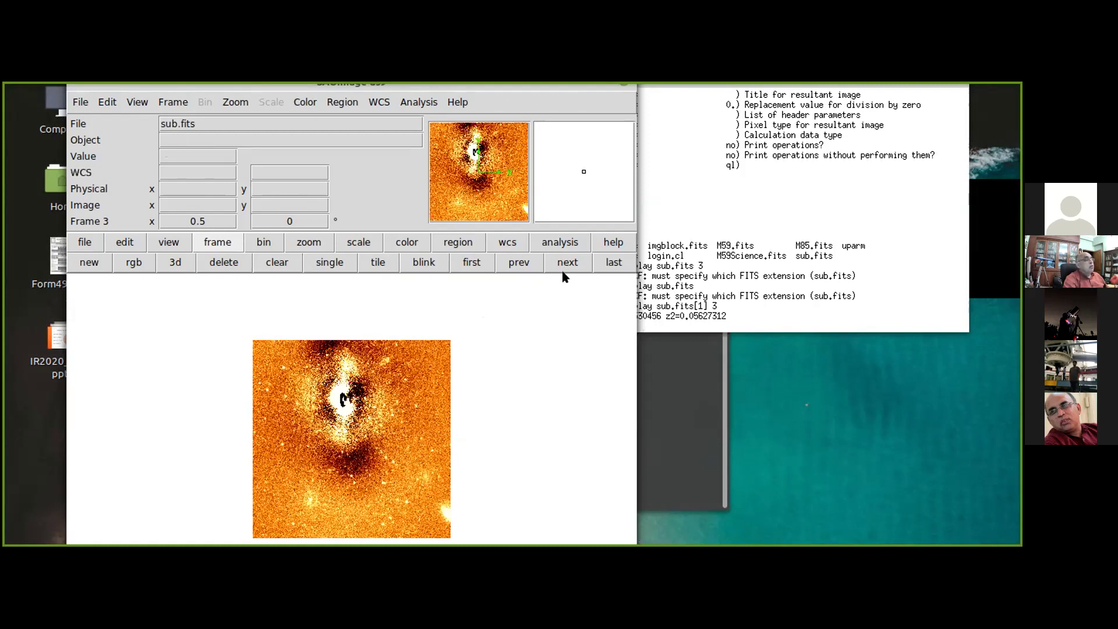
- Try to subtract the model from the image in one line with imarith 1img.fits- 1out.fit sub2.fits
click(699, 319)
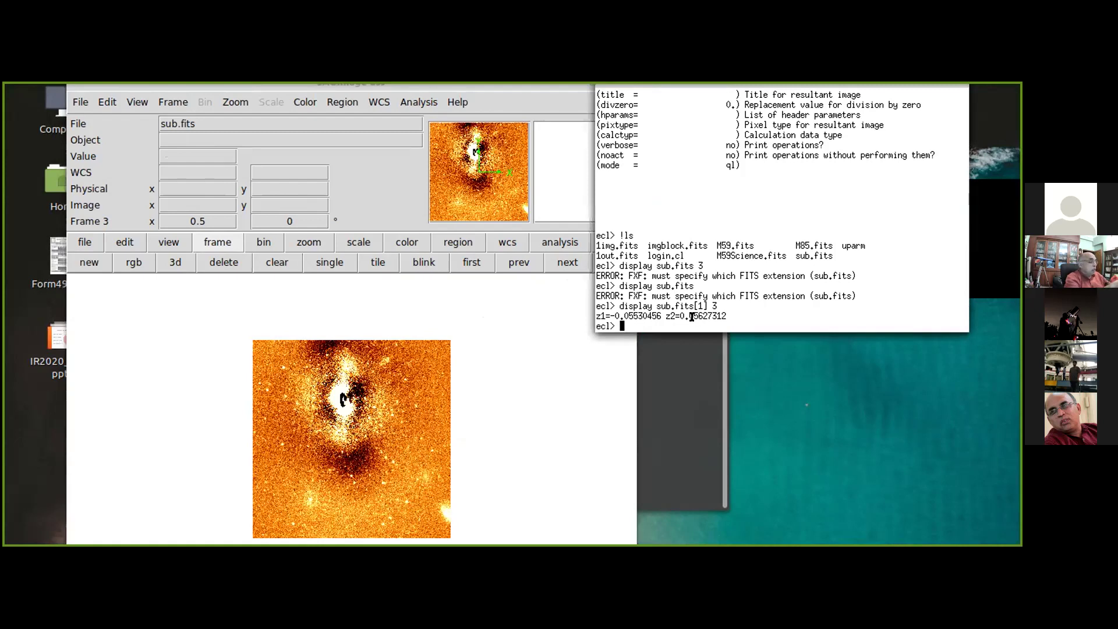
text(a)
key(BackSpace)
text(imarith)
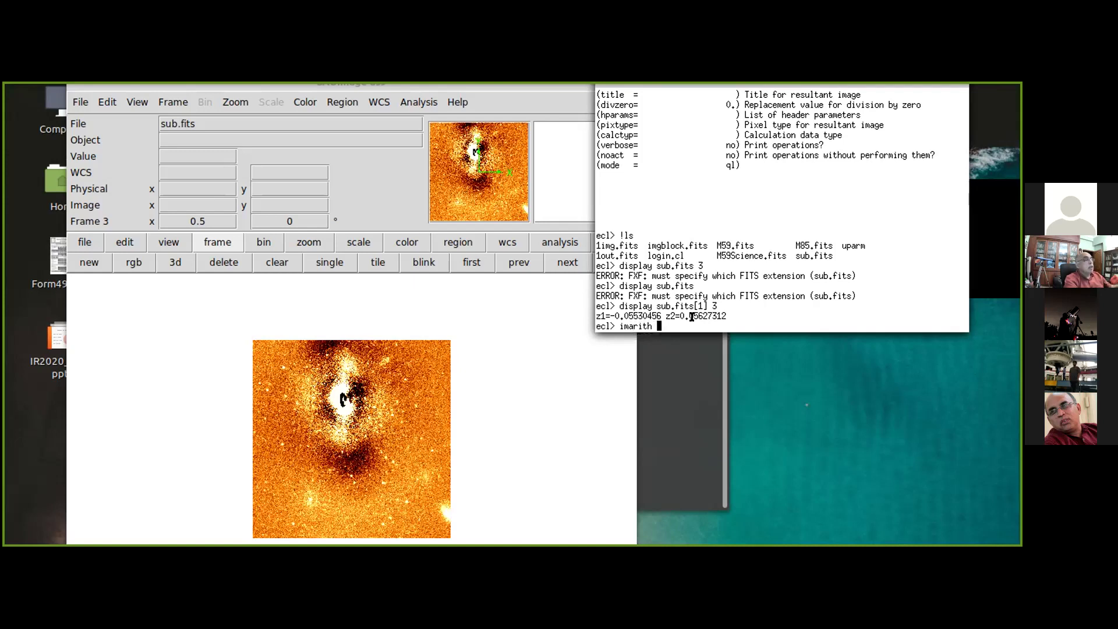
text( 1img.fi)
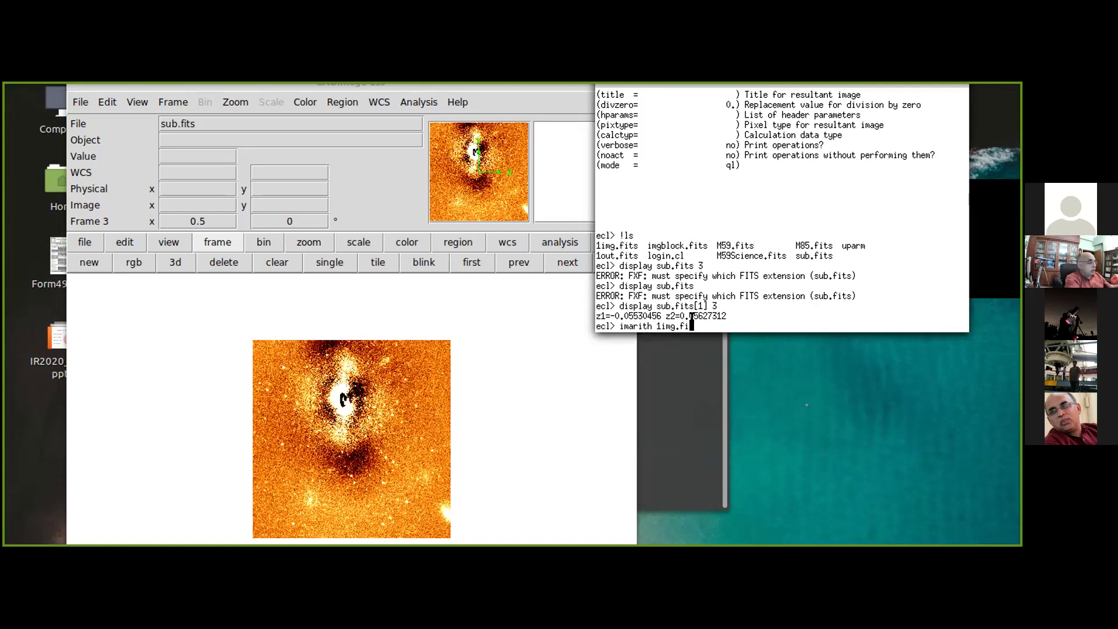
text(ts - 1out.fit sub)
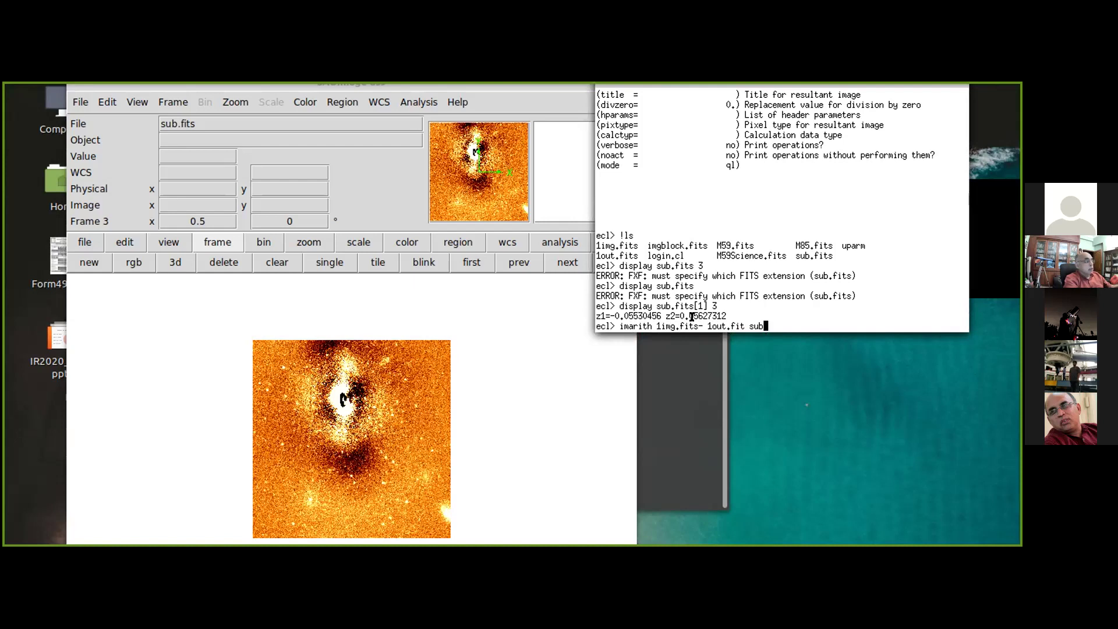
text(2.fits)
key(Return)
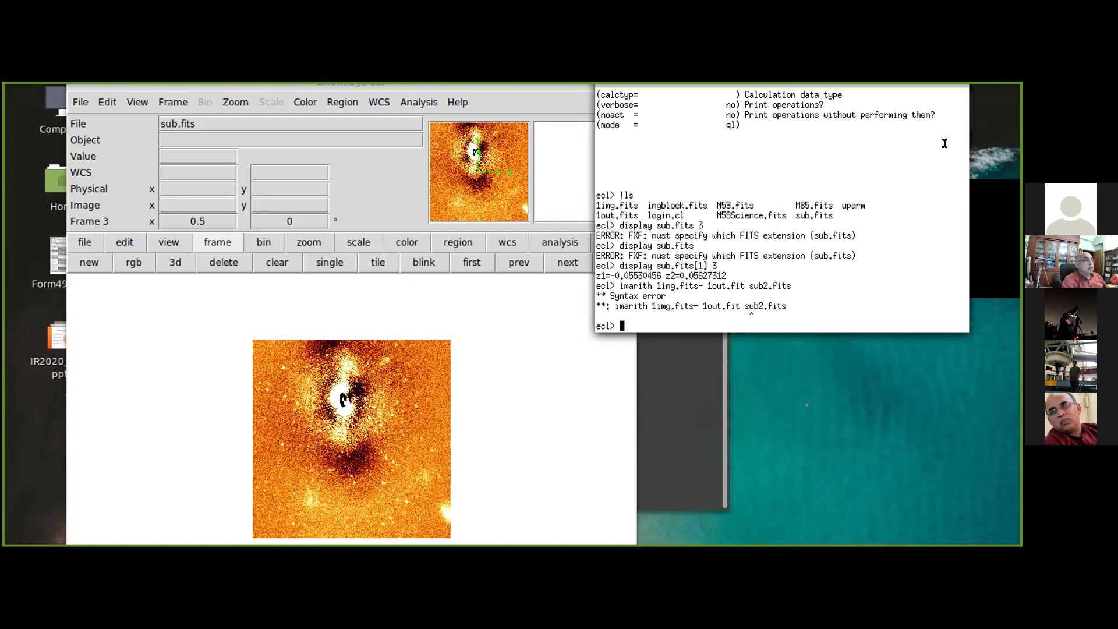
key(Up)
key(Up)
key(Up)
key(Up)
key(Up)
key(Up)
key(Up)
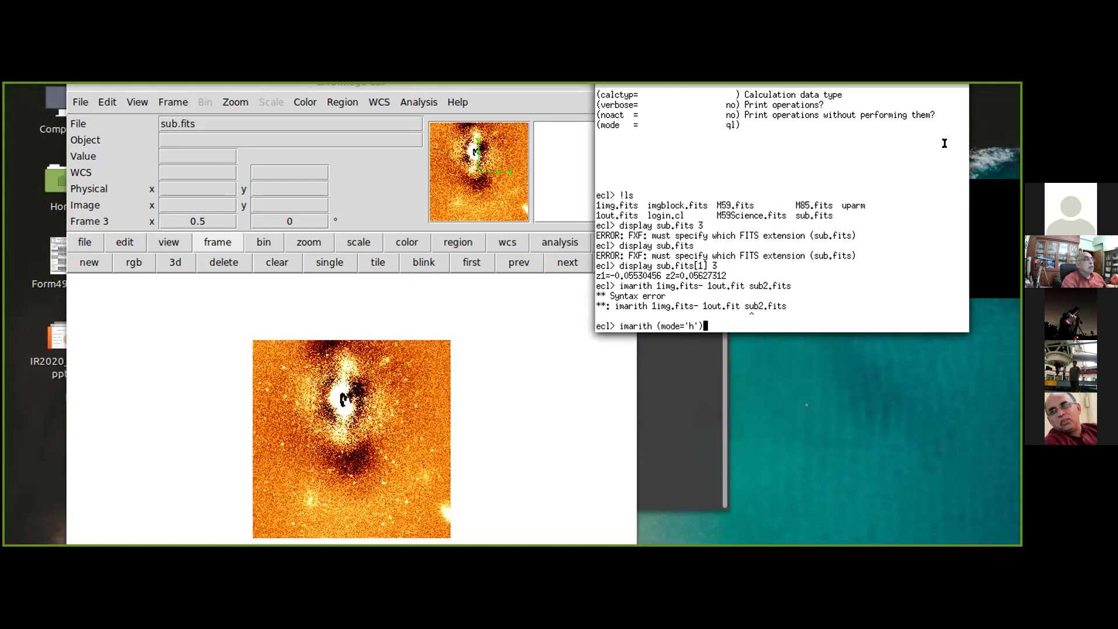
key(Up)
key(Left)
key(Left)
key(Left)
key(Left)
key(Left)
key(Left)
key(Left)
key(BackSpace)
key(BackSpace)
key(BackSpace)
key(BackSpace)
key(BackSpace)
key(Right)
key(Right)
key(Right)
key(Right)
key(Right)
key(Right)
key(Right)
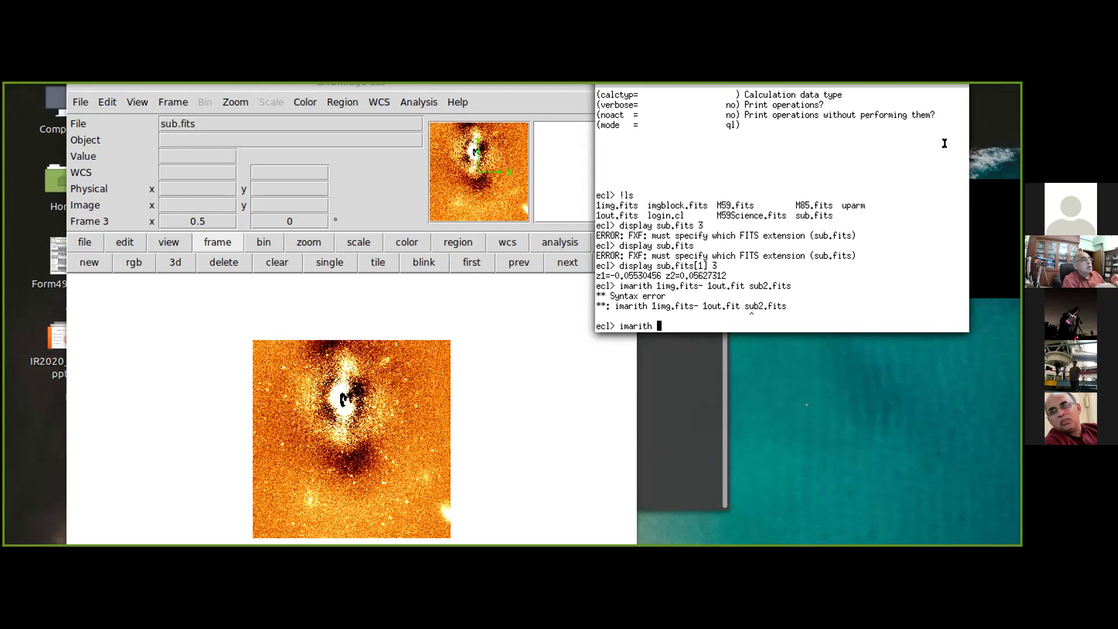
key(BackSpace)
key(BackSpace)
key(BackSpace)
key(BackSpace)
key(BackSpace)
key(BackSpace)
key(BackSpace)
key(BackSpace)
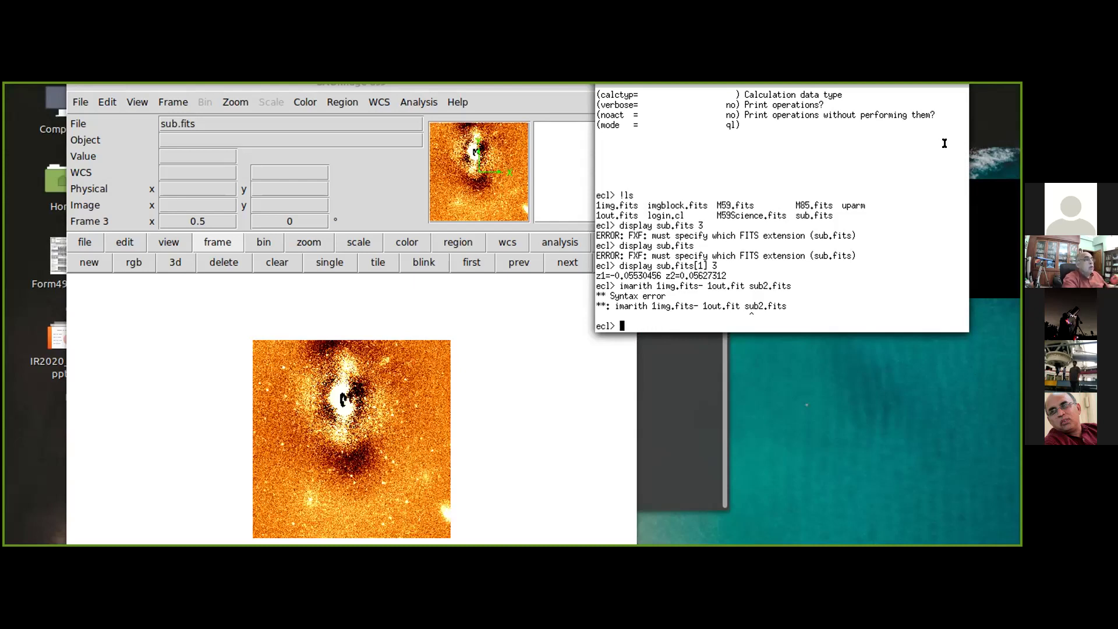
- List the files in the working directory with ls and again with !ls
text(ls)
key(Return)
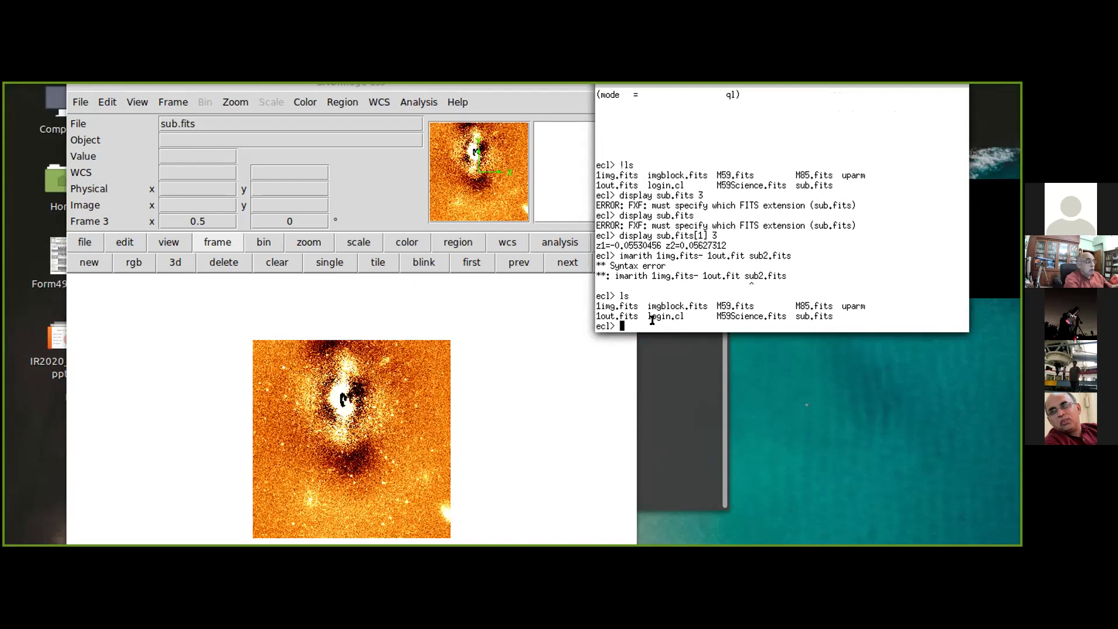
text(ls)
key(Return)
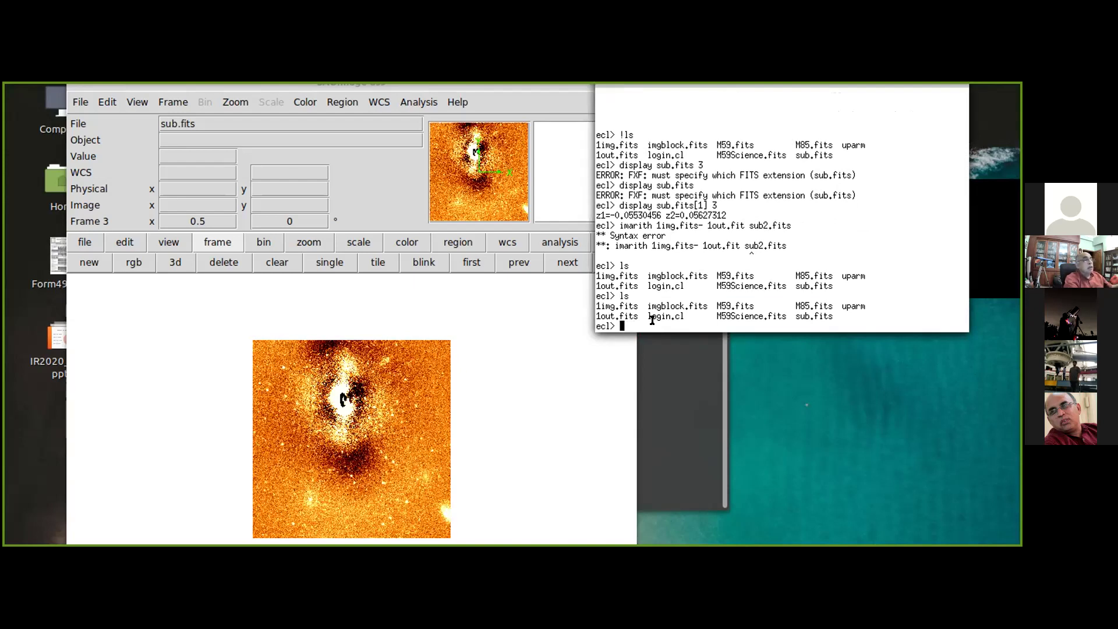
text(!)
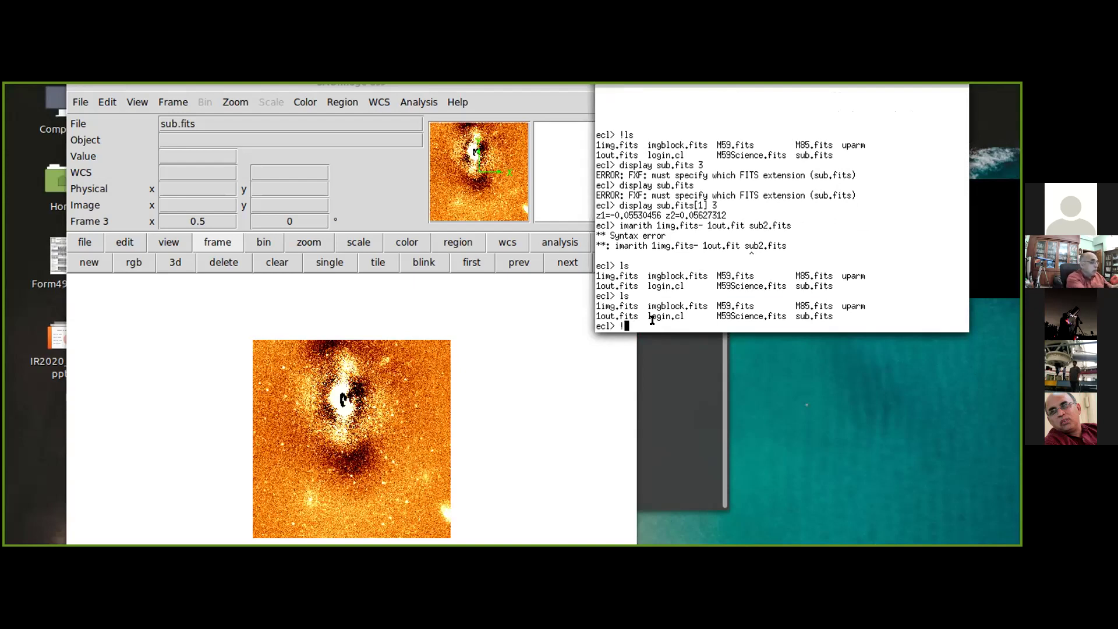
text(ls)
key(Return)
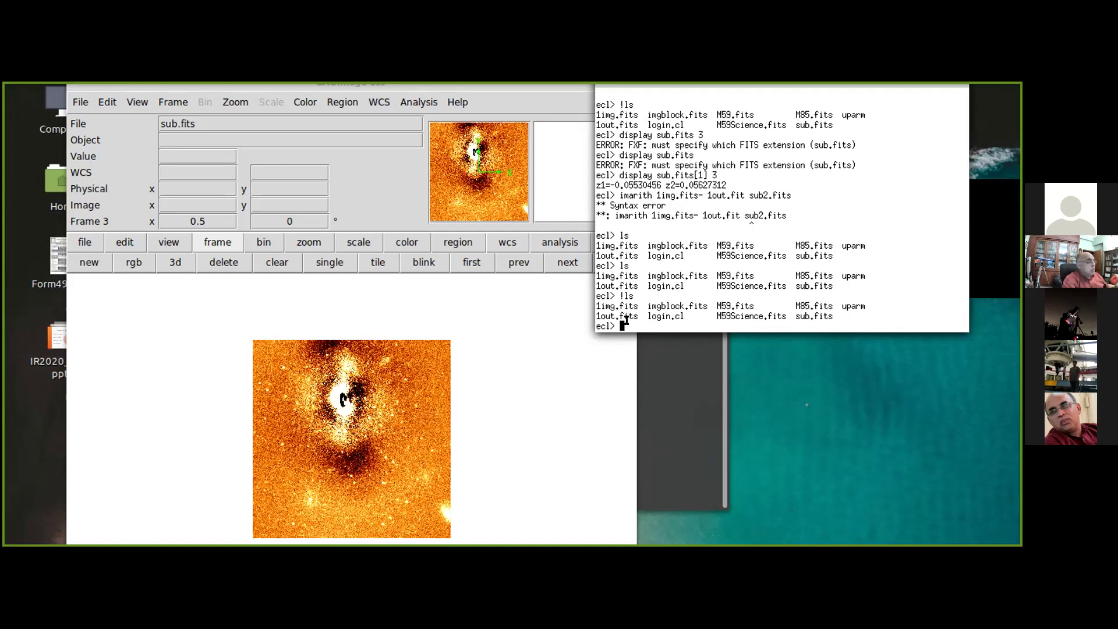
- Try to display M59.fits in frame 3 without specifying a FITS extension
text(display M59)
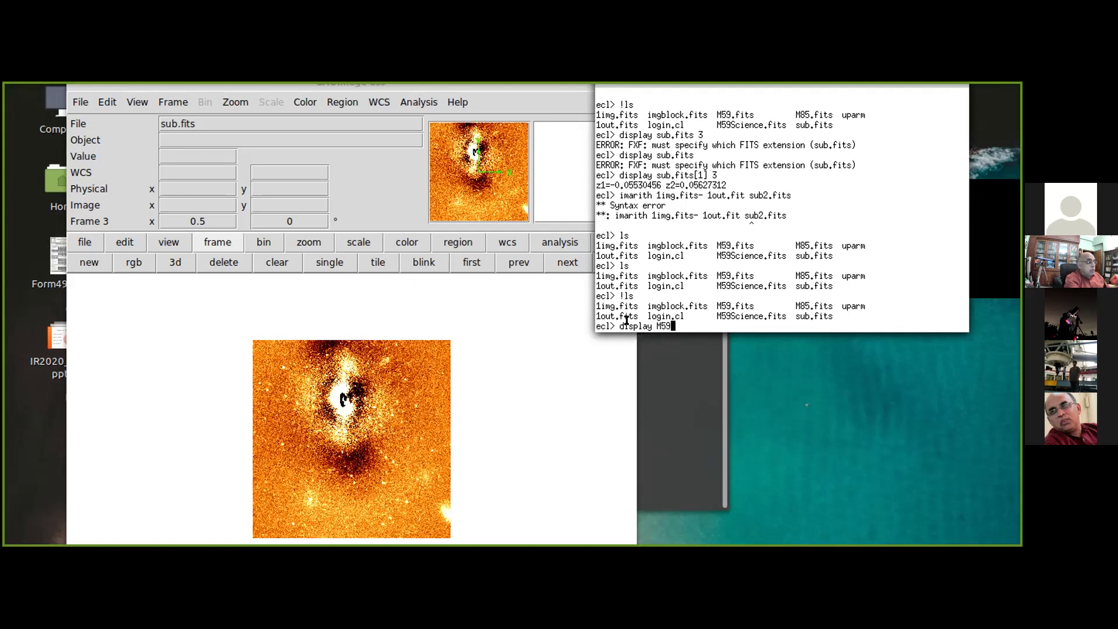
text(.i)
key(BackSpace)
text(fits)
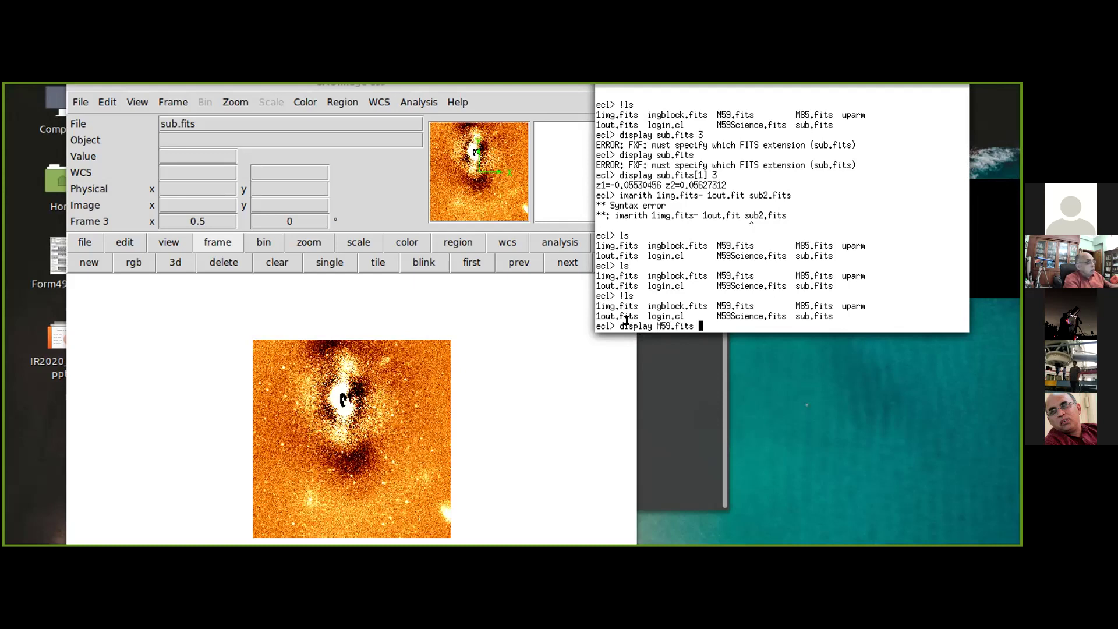
text( 3)
key(Return)
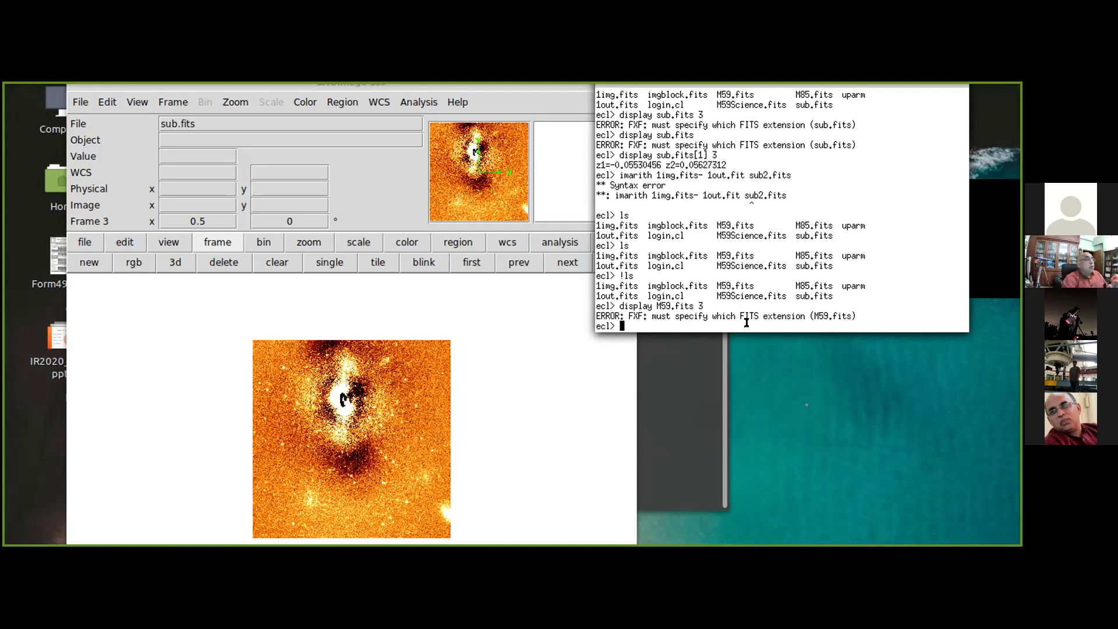
- Display extension 1 of M59.fits in frame 3 with display M59.fits[1] 3
key(Up)
key(Left)
key(Left)
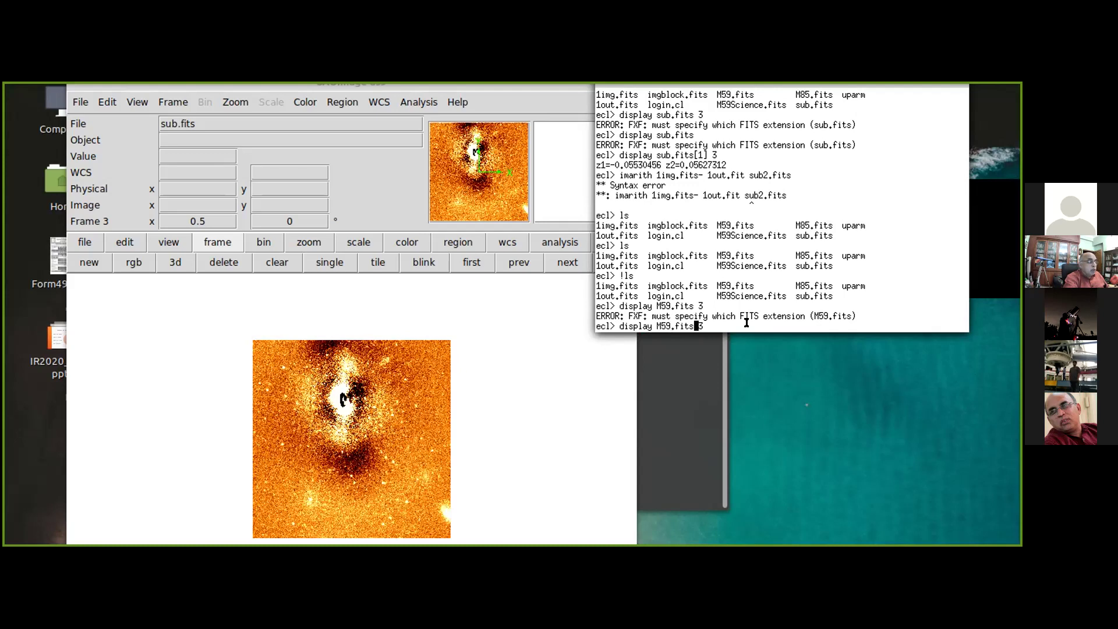
text([1])
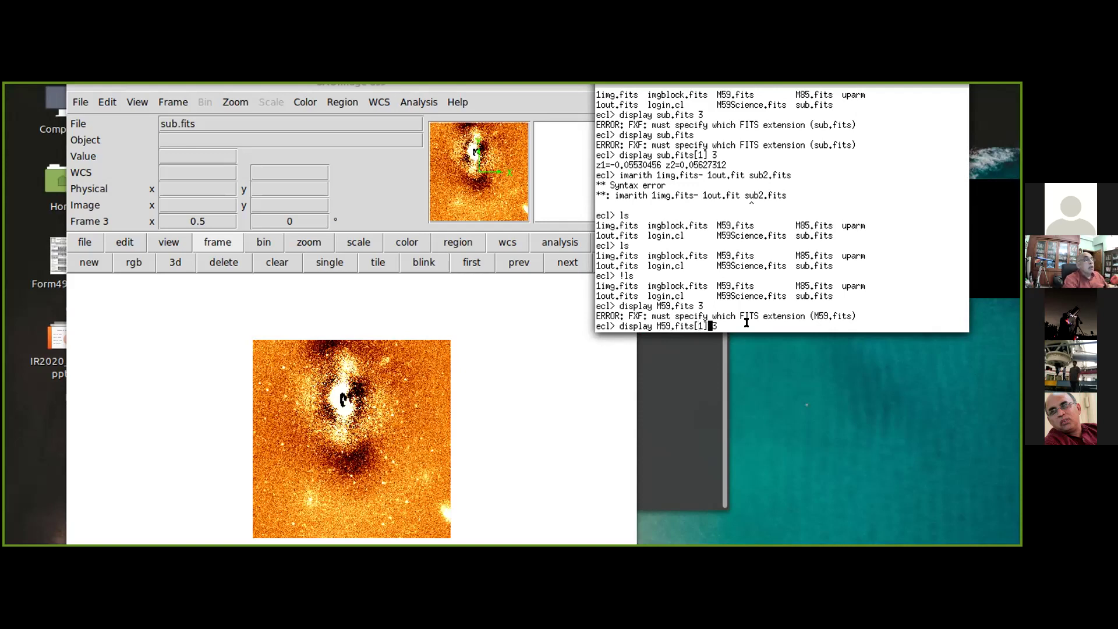
key(Return)
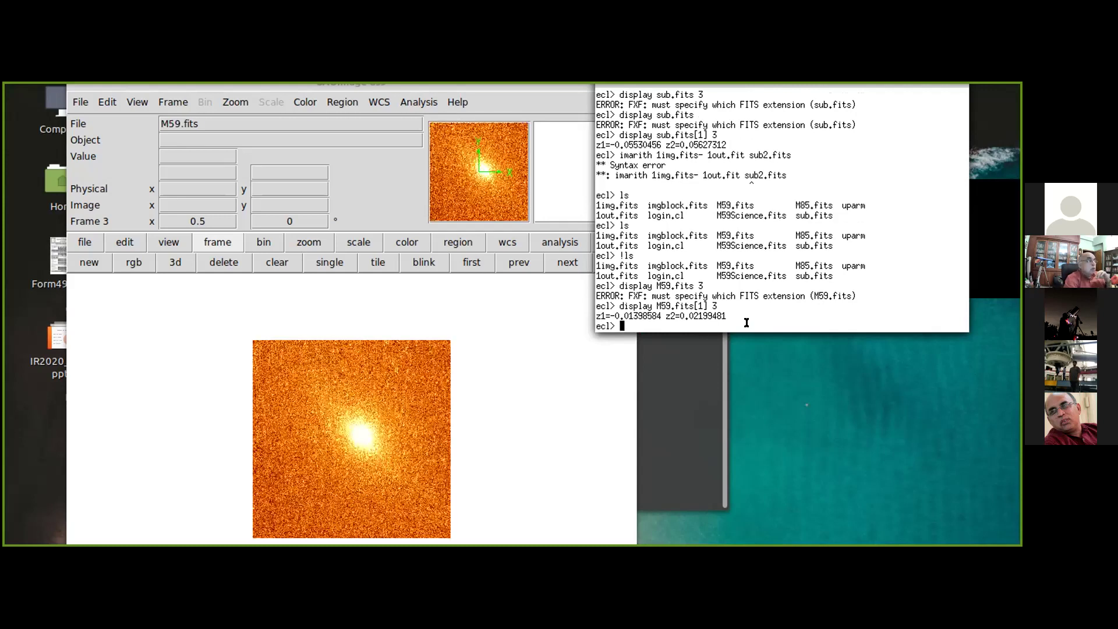
- Try to display extension 0 of M59.fits in frame 3 with display M59.fits[0] 3
key(Up)
key(Left)
key(Left)
key(Left)
key(Left)
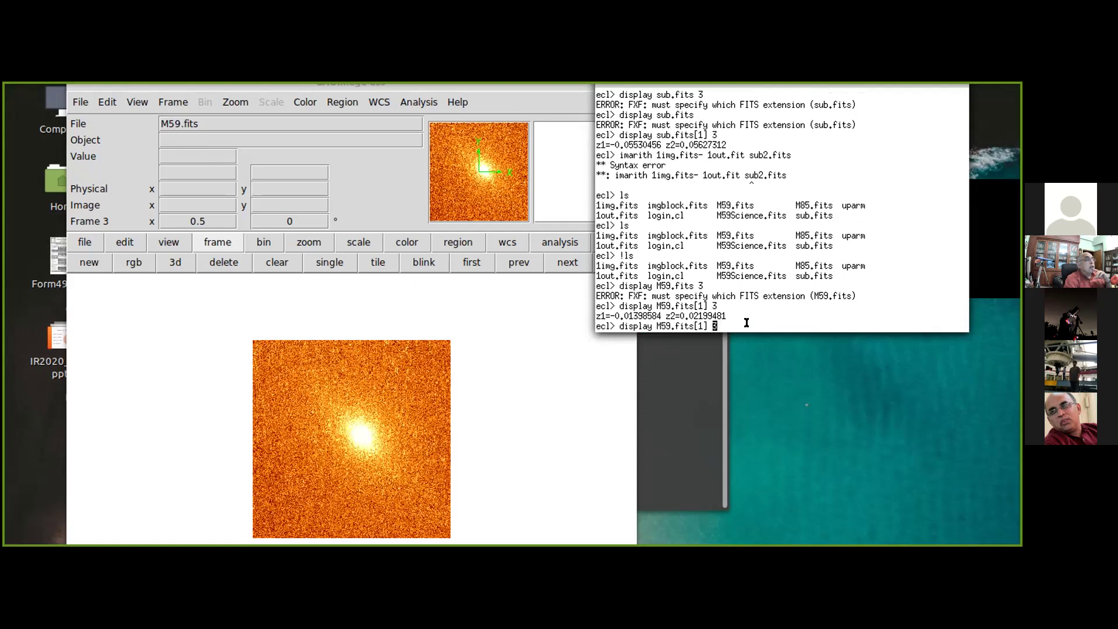
text(0)
key(Return)
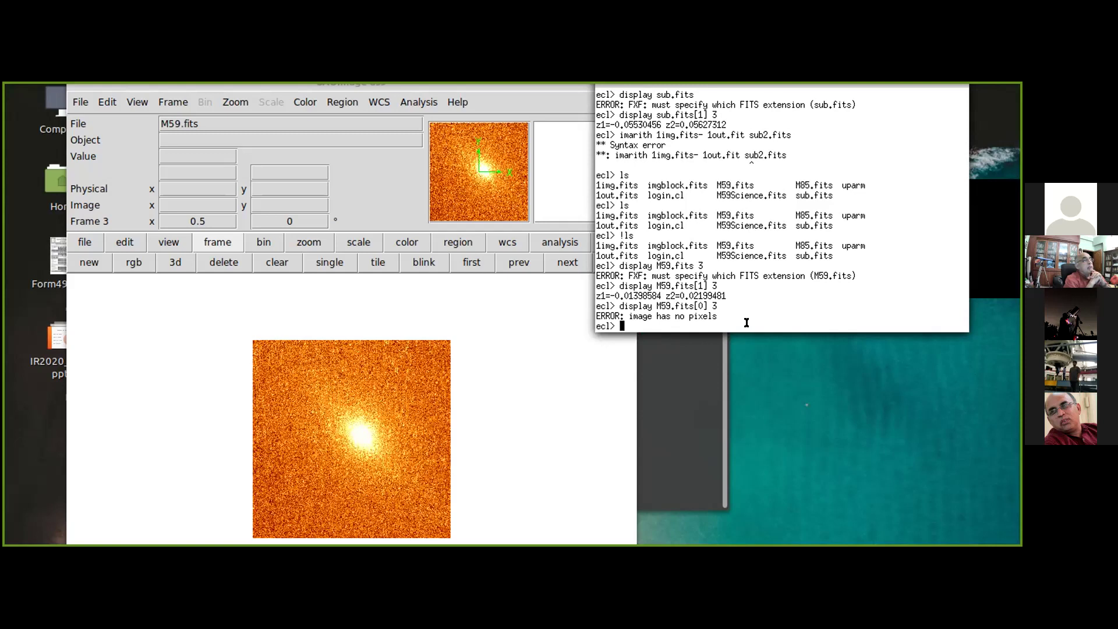
- Change the extension number back to 1 and display M59.fits[1] in frame 3 again
key(Up)
key(Left)
key(Left)
key(Left)
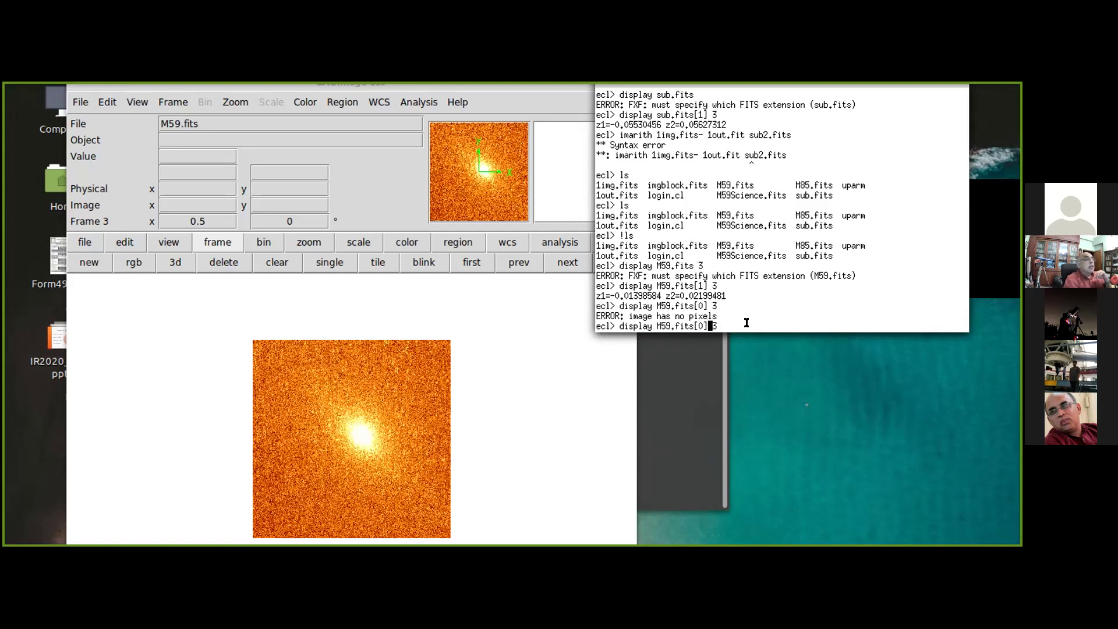
key(BackSpace)
text(1)
key(Return)
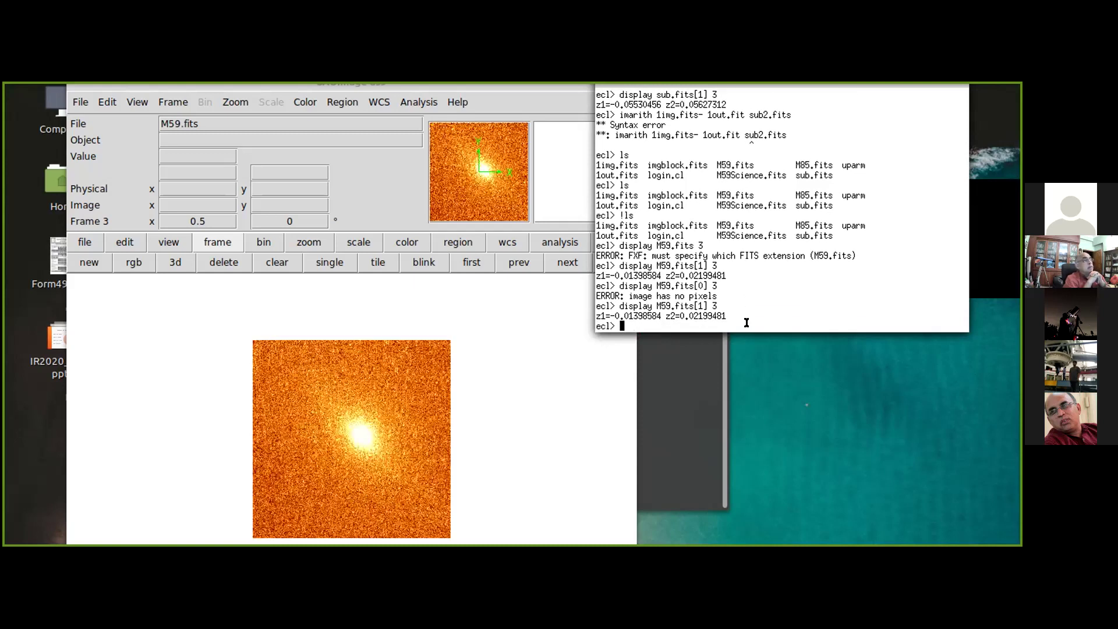
- Display extension 2 of M59.fits in frame 3 with display M59.fits[2] 3
key(Up)
key(Left)
key(Left)
key(Left)
key(Left)
key(Delete)
text(2)
key(Return)
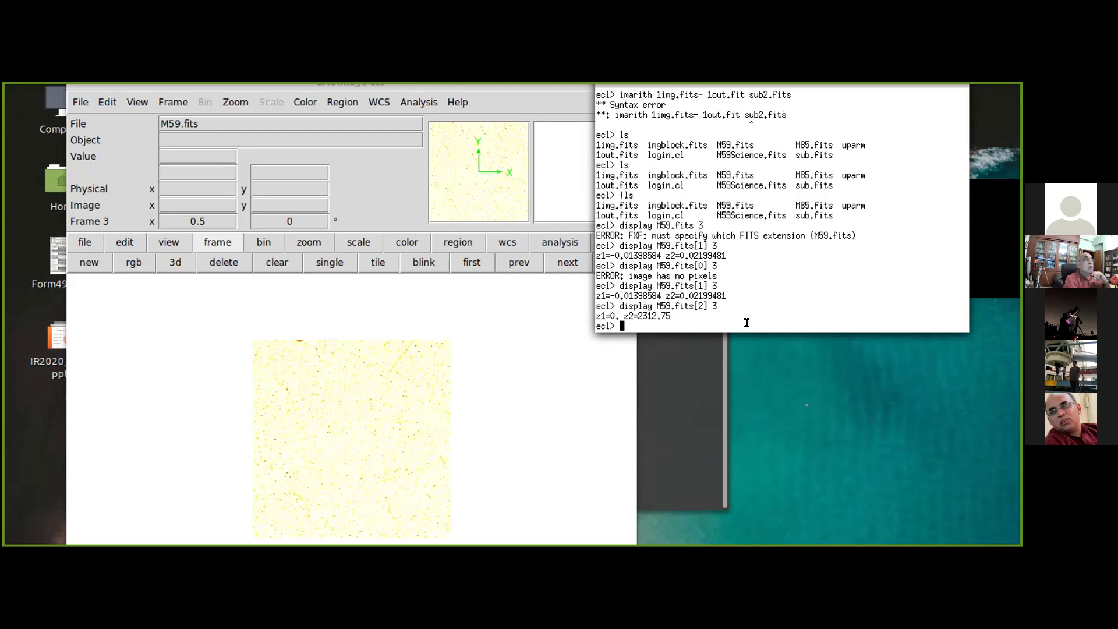
- Display extension 3 of M59.fits in frame 3 with display M59.fits[3] 3
key(Up)
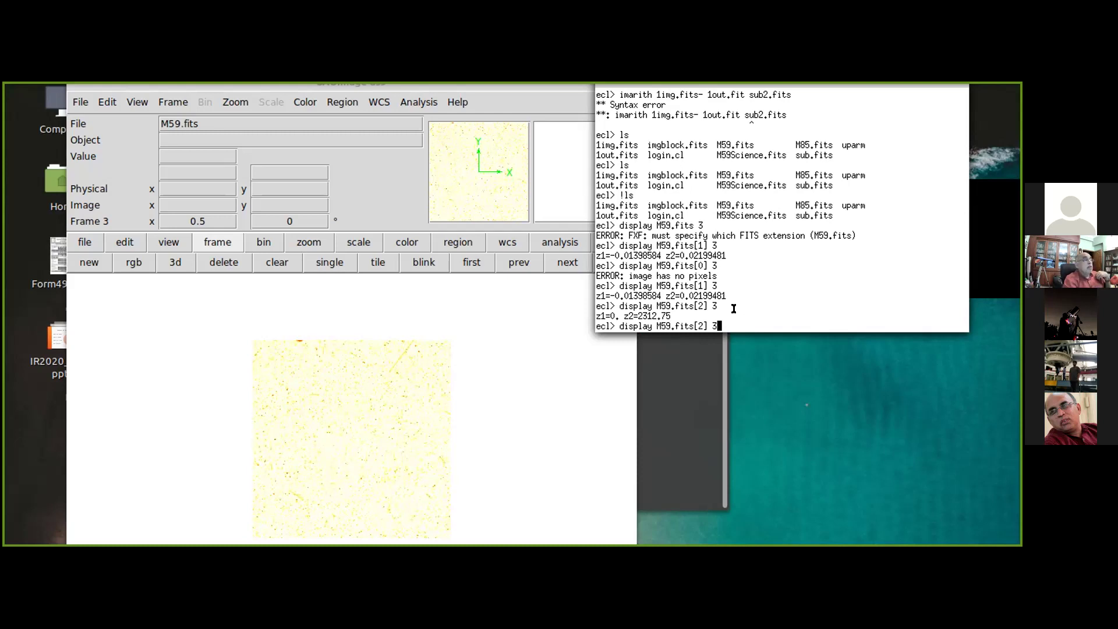
key(Left)
key(Left)
key(Left)
key(BackSpace)
text(3)
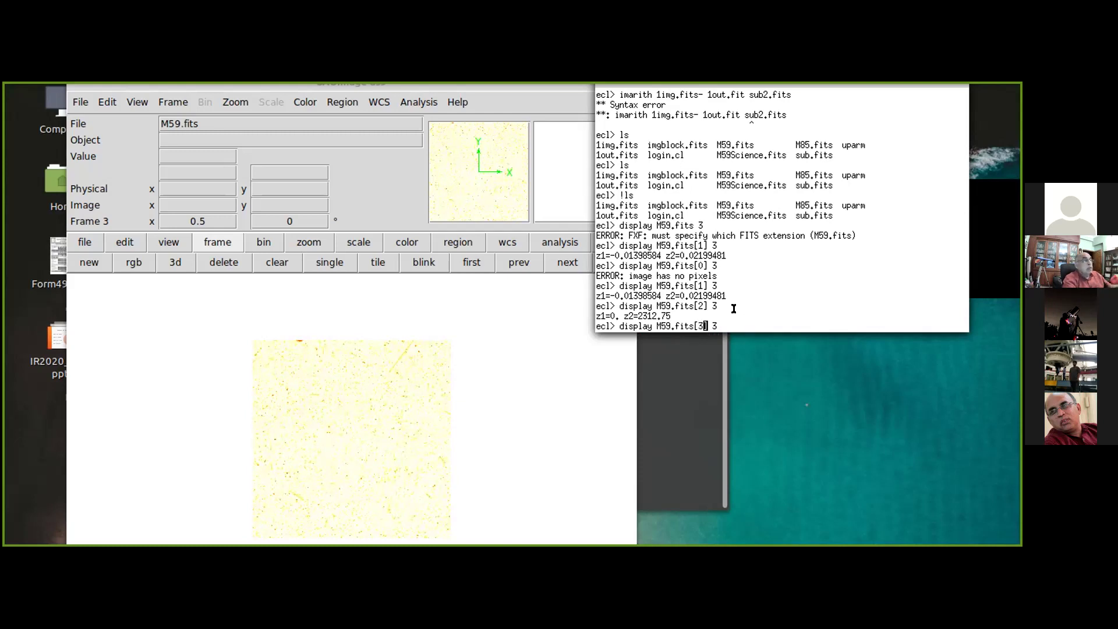
key(Return)
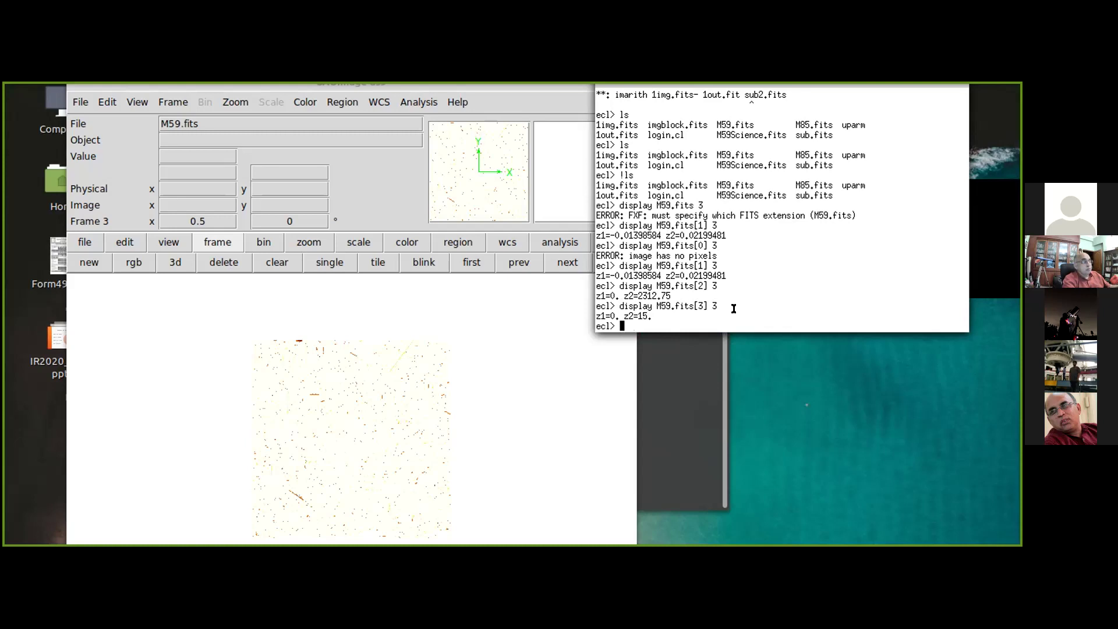
- Replace display with imhead in the last command and try running imhead M59.fits[3] 3
key(Up)
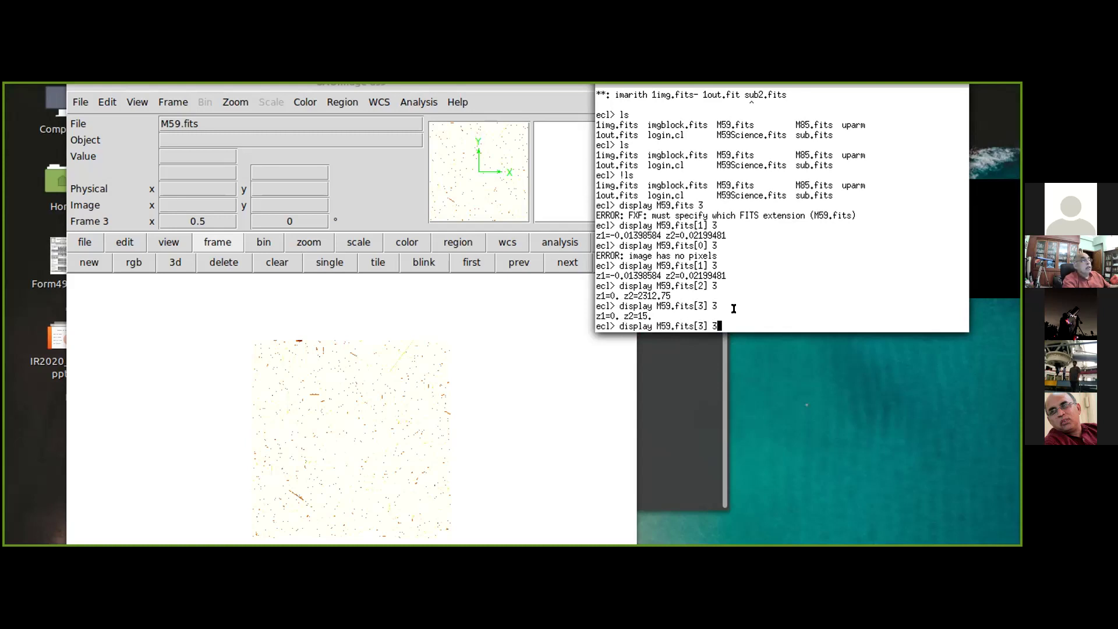
key(Left)
key(Left)
key(Left)
key(Left)
key(Left)
key(Left)
key(Left)
key(Left)
key(Left)
key(Left)
key(Left)
key(Left)
key(Left)
key(BackSpace)
key(BackSpace)
key(BackSpace)
key(BackSpace)
key(BackSpace)
key(BackSpace)
key(BackSpace)
key(BackSpace)
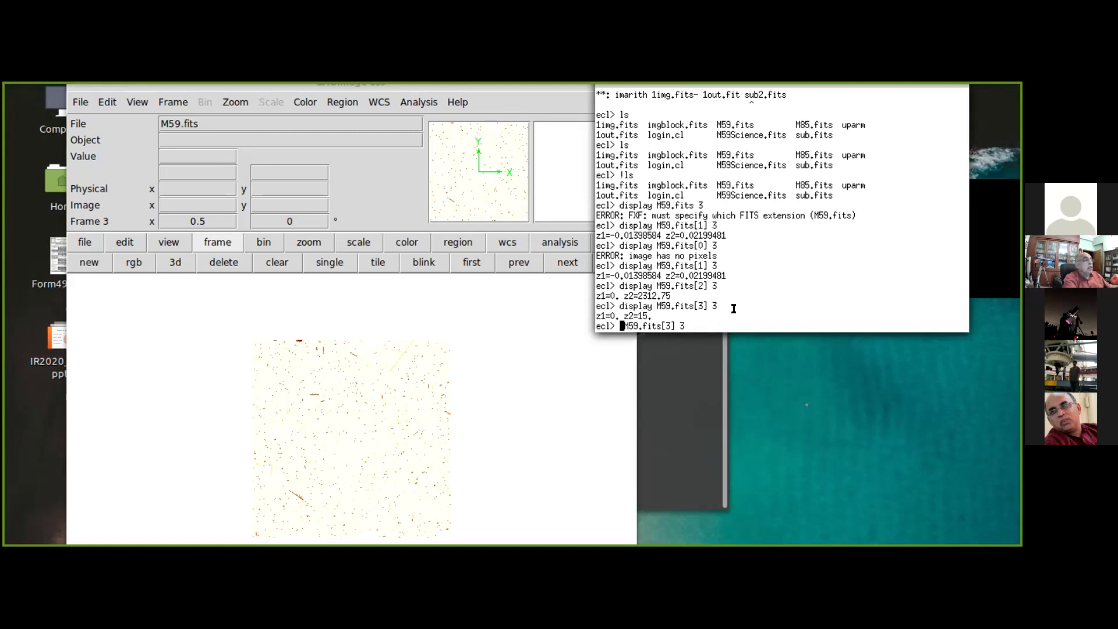
text(imhea)
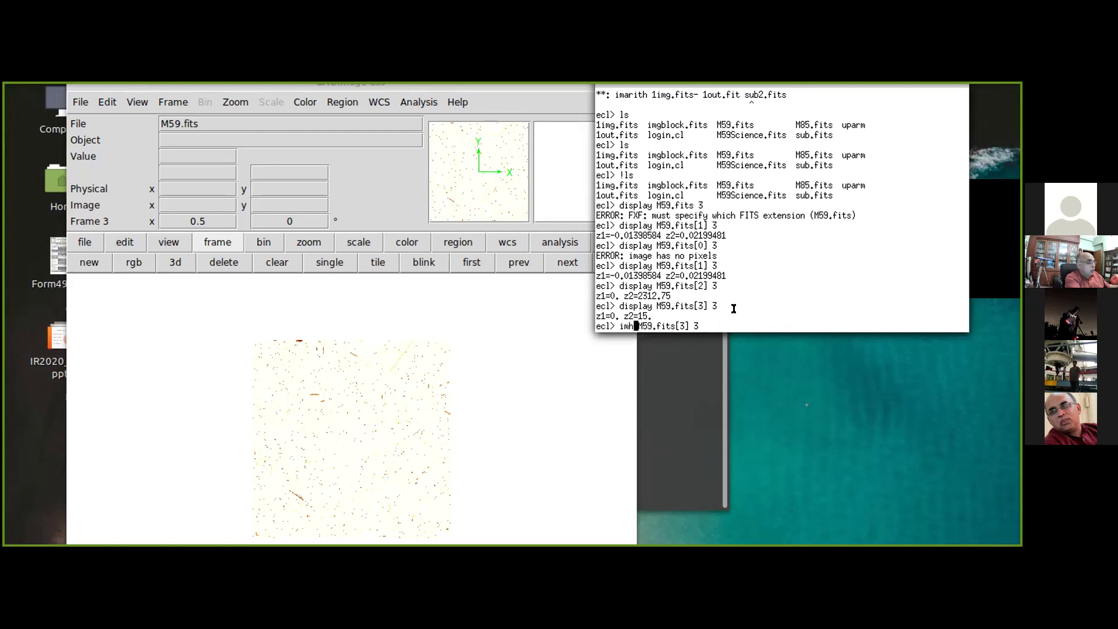
text(d)
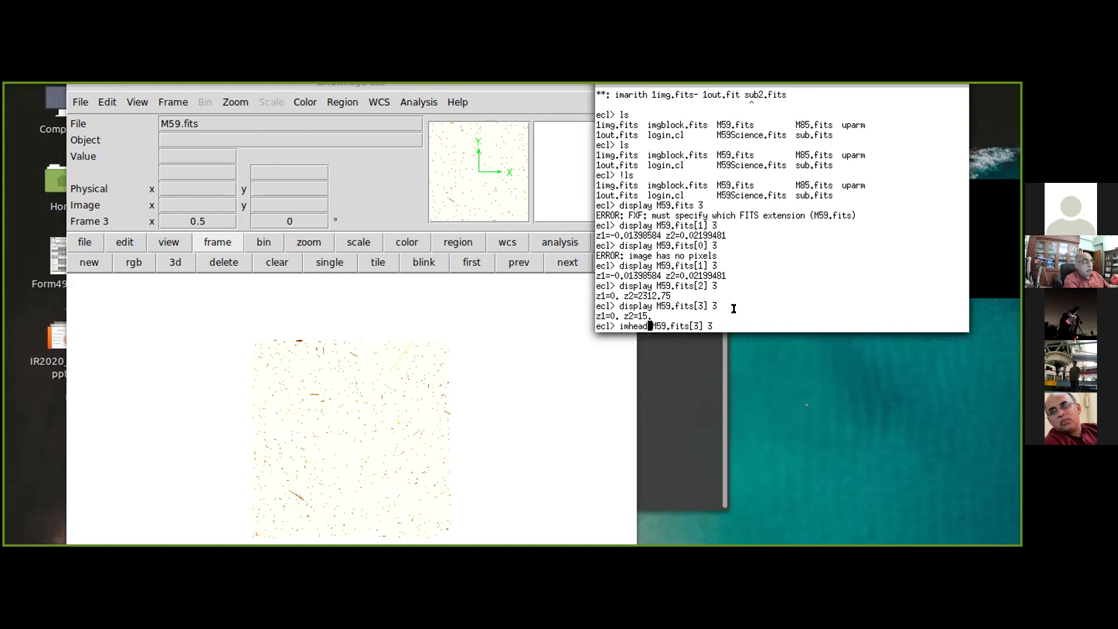
key(Return)
- Remove the trailing frame number and show the header of extension 3 with imhead M59.fits[3]
key(Up)
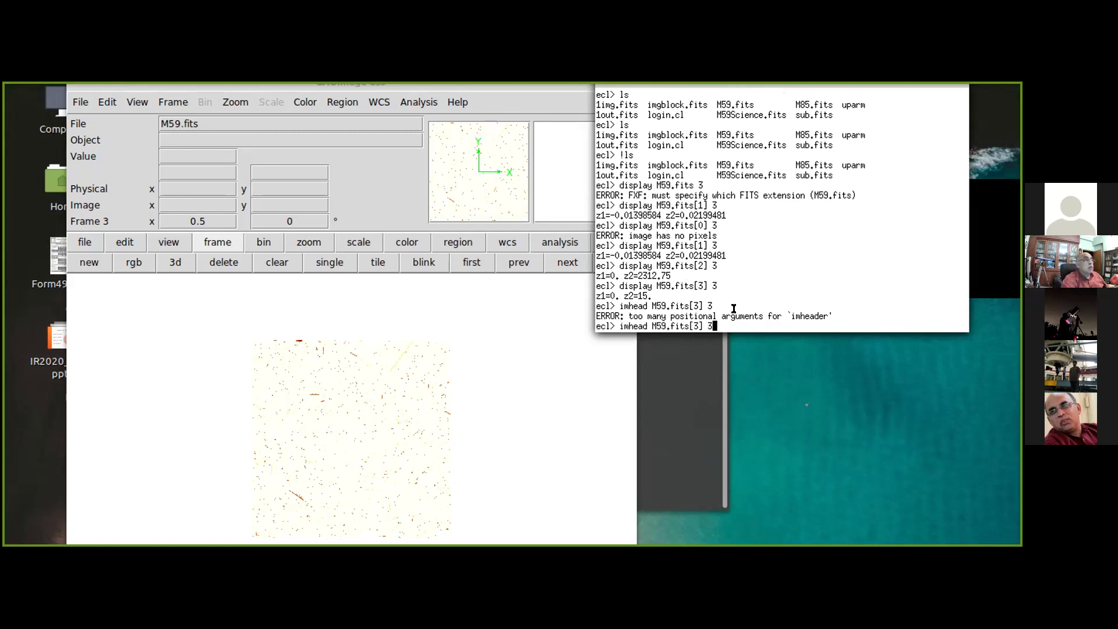
key(BackSpace)
key(Return)
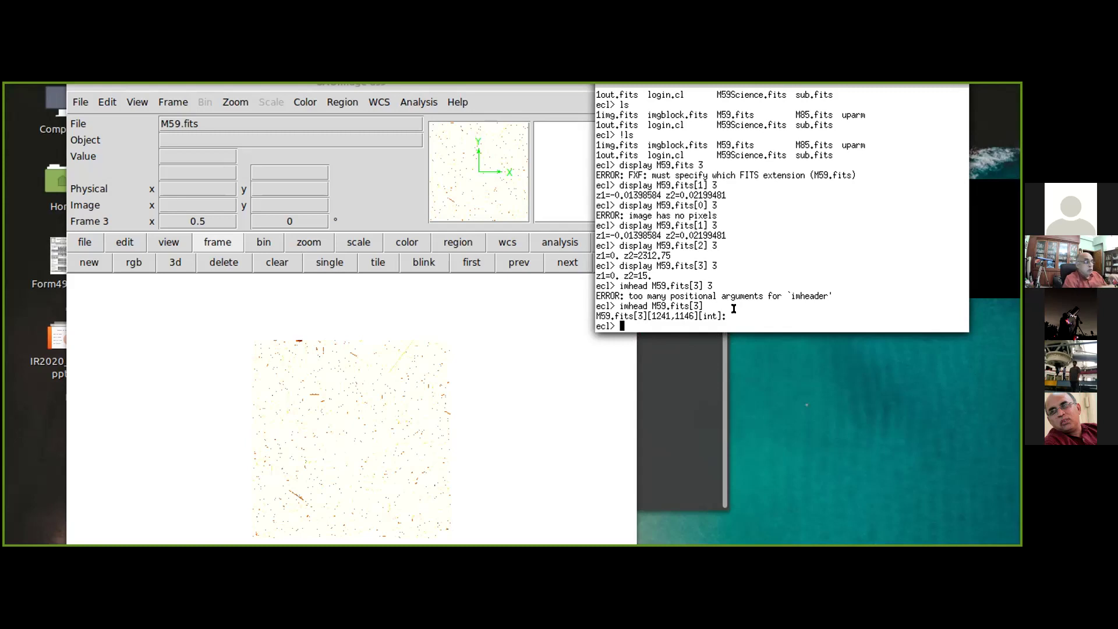
- Change the extension number to 1 and show its header with imhead M59.fits[1]
key(Up)
key(Left)
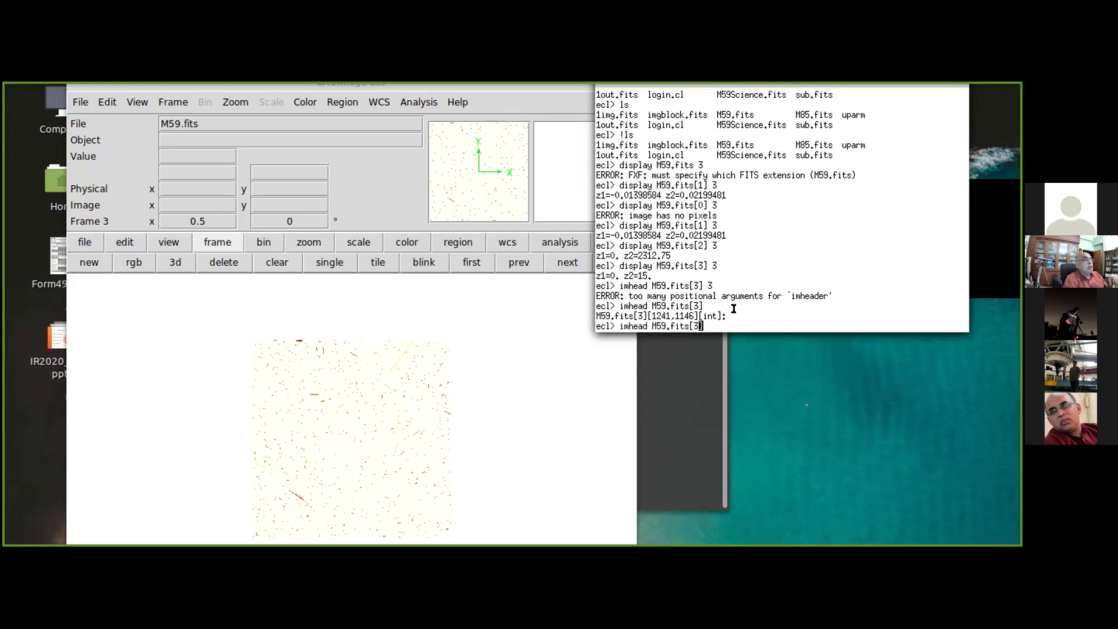
key(BackSpace)
text(1)
key(Return)
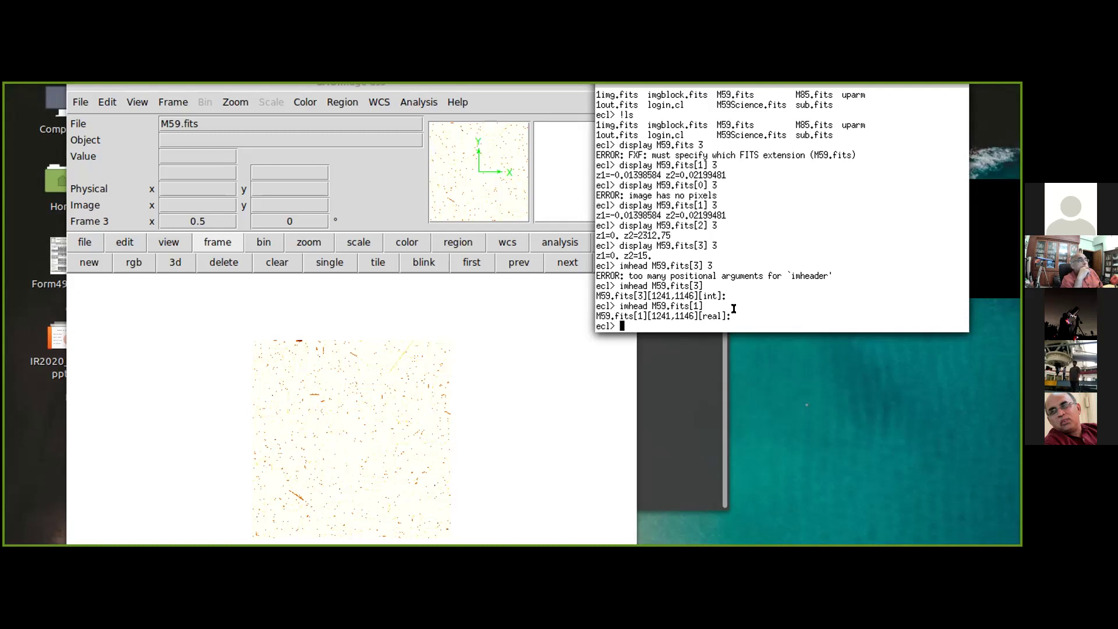
- Load the tables package and try to list the file's extensions with catfile M59.fits, leaving the package with by
text(tables)
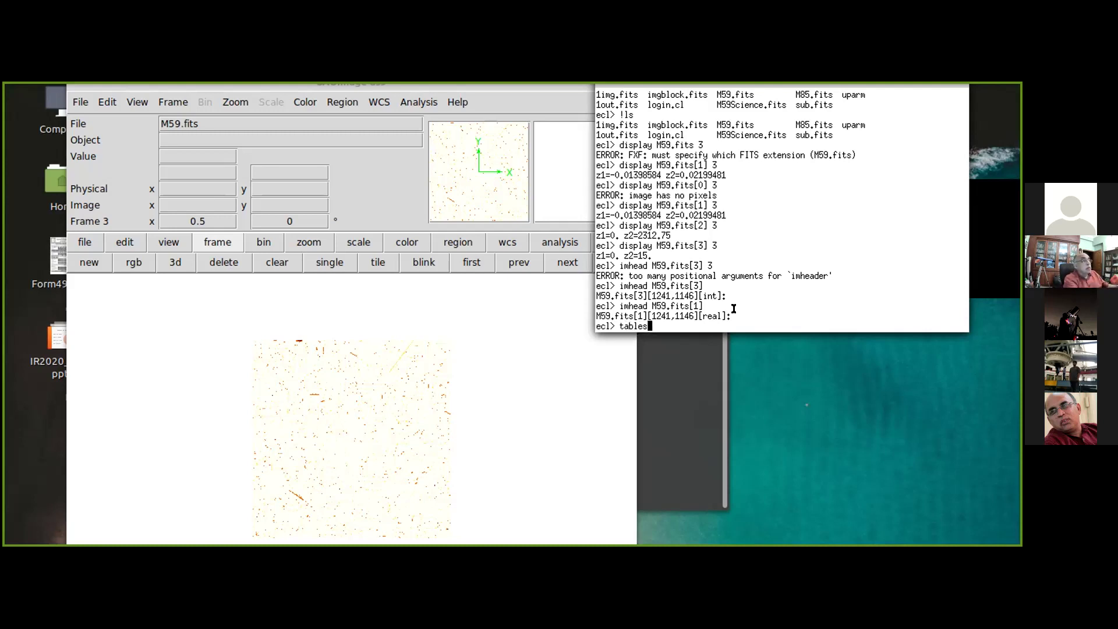
key(Return)
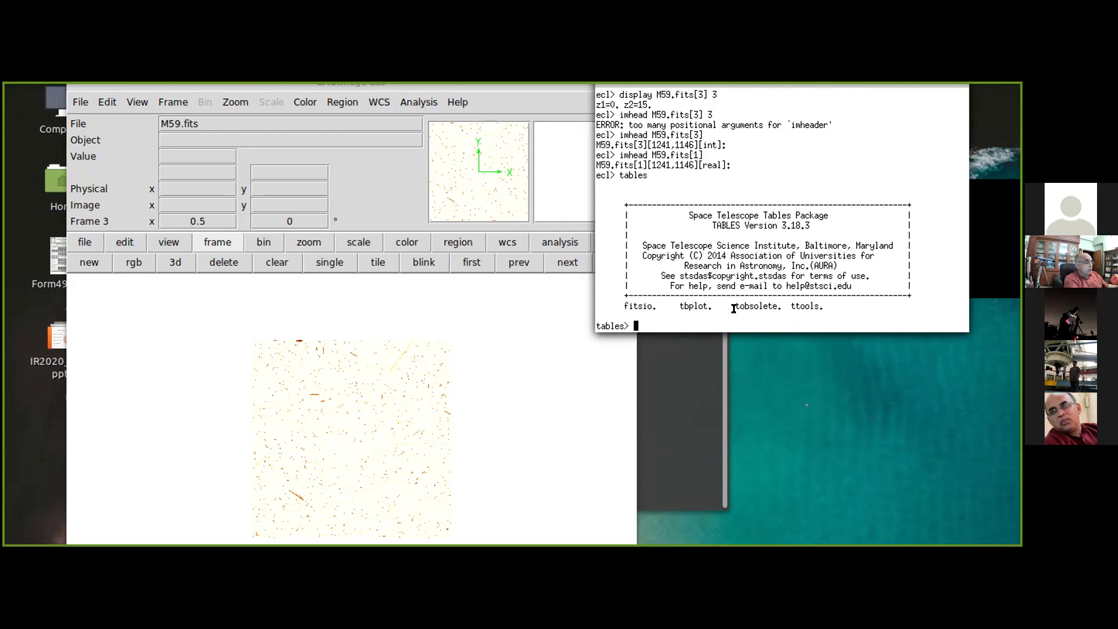
text(c)
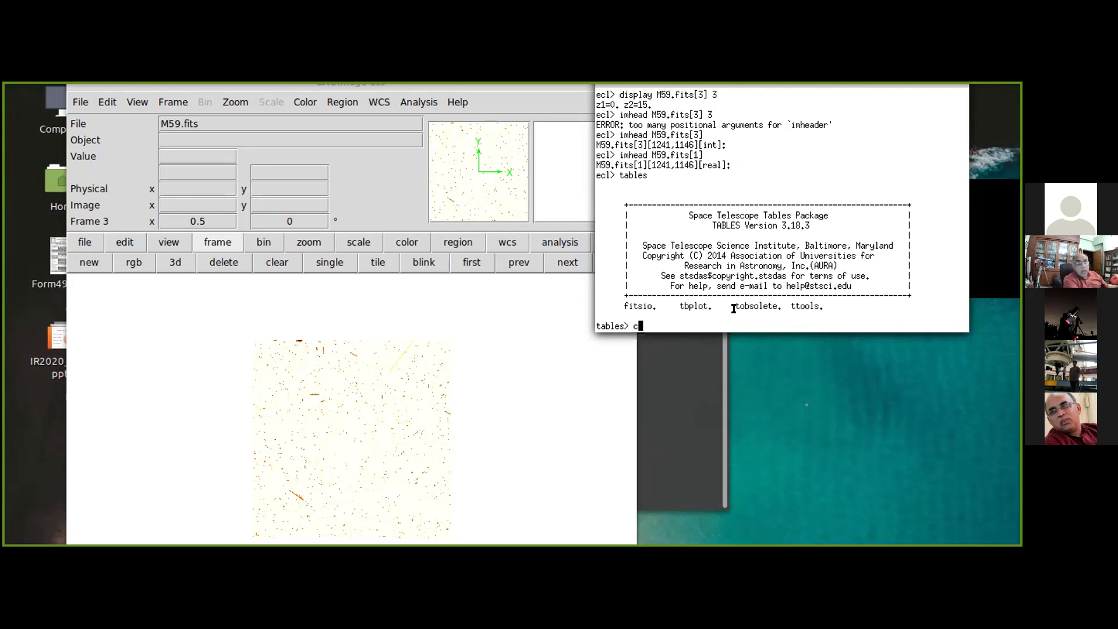
text(atfile )
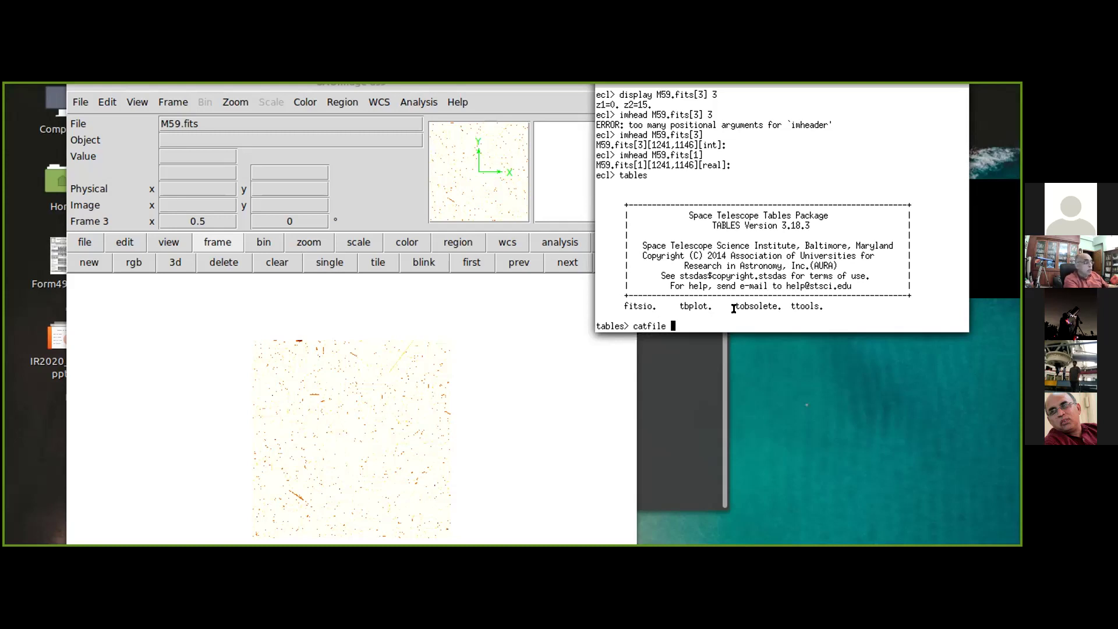
text(M59.fits)
key(Return)
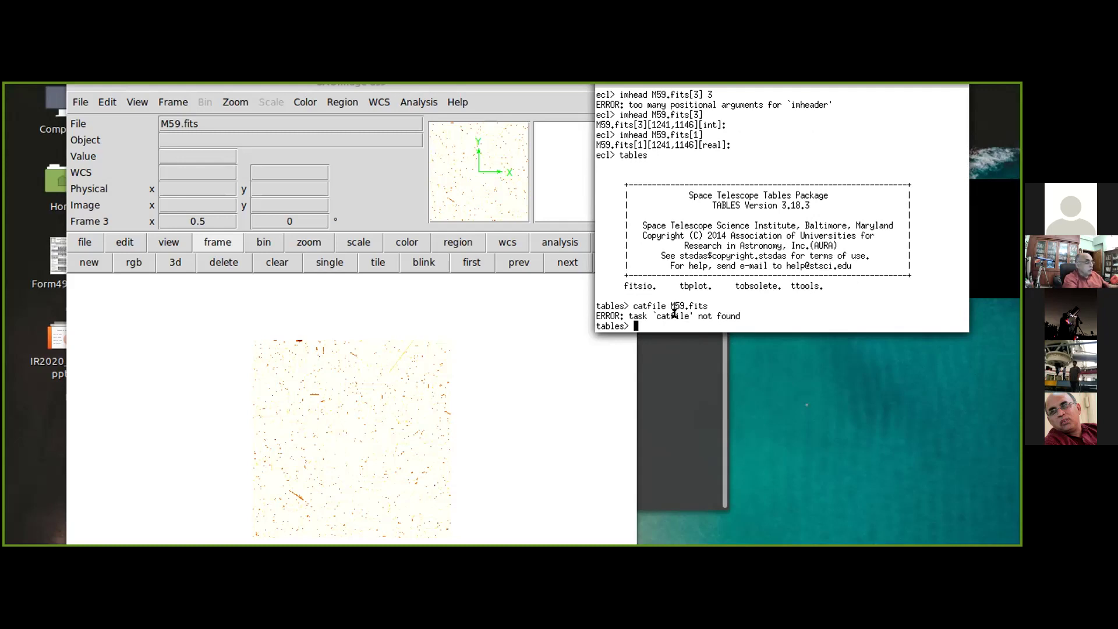
text(by)
key(Return)
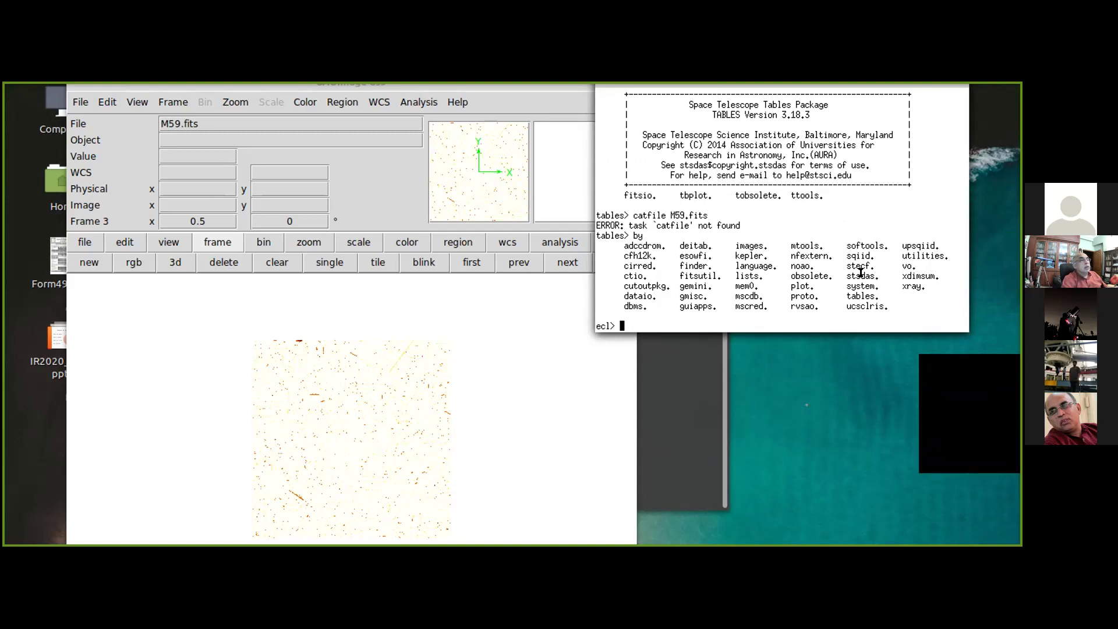
- Load the stsdas package and its fitsio subpackage
text(stsdas)
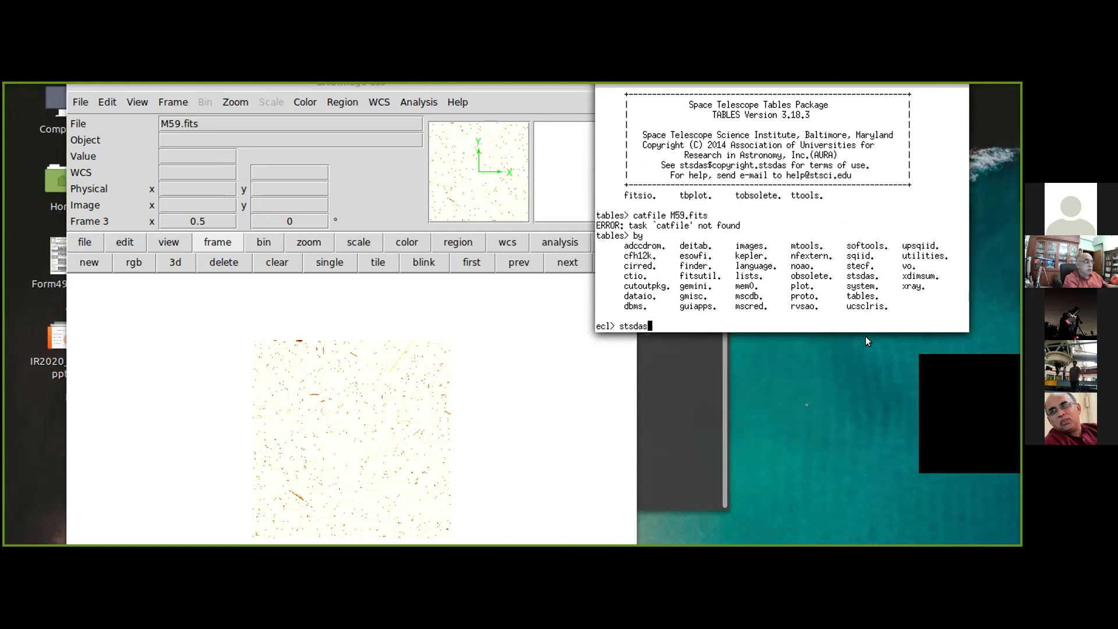
key(Return)
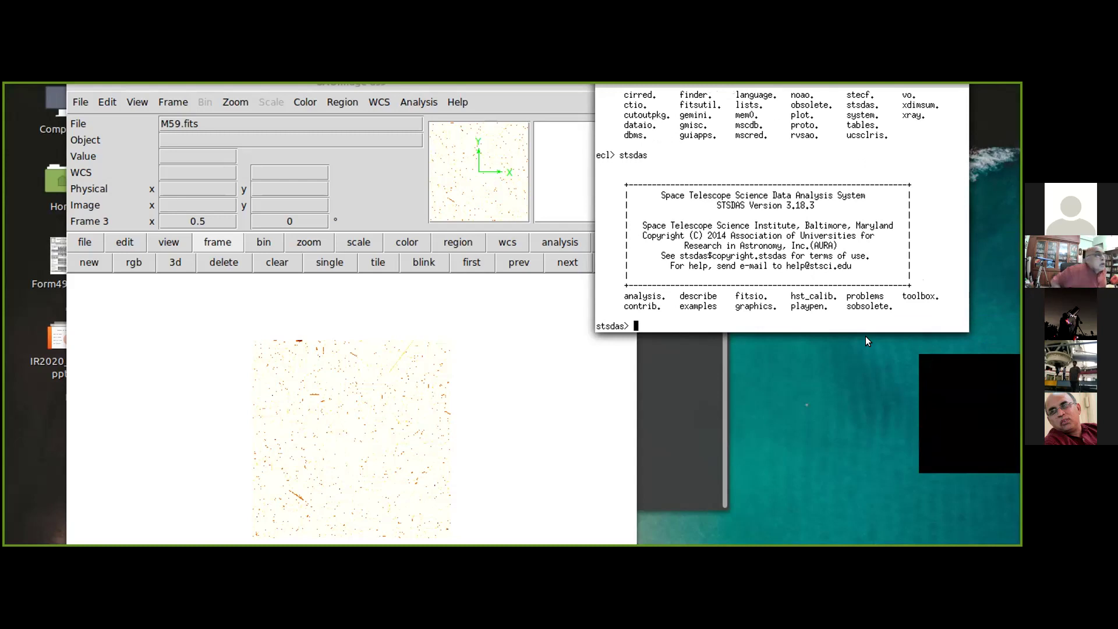
text(fit)
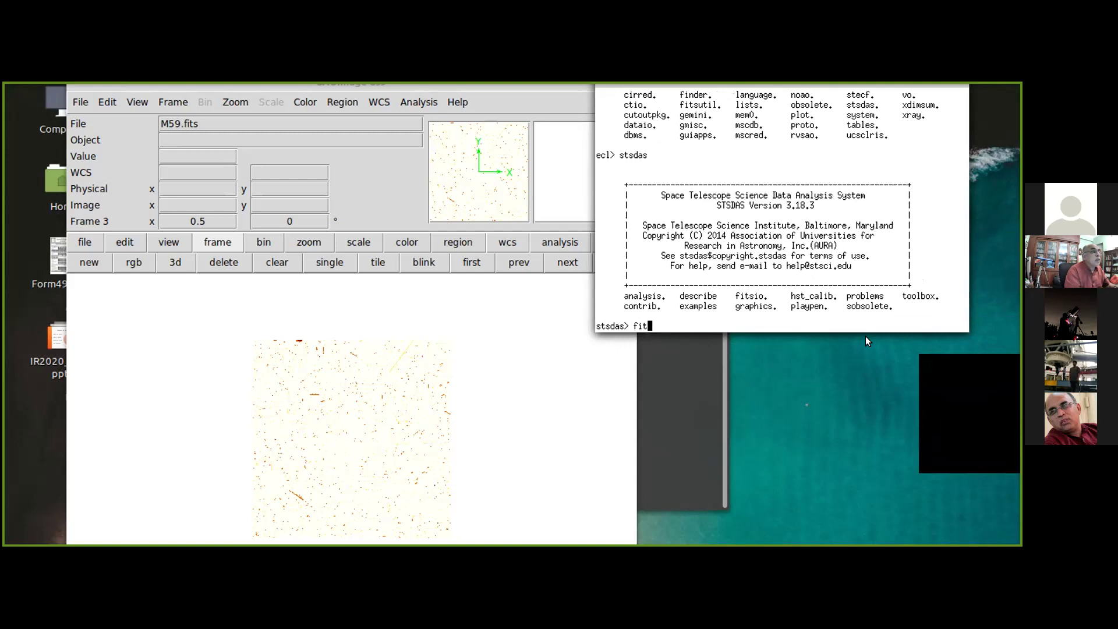
text(sio)
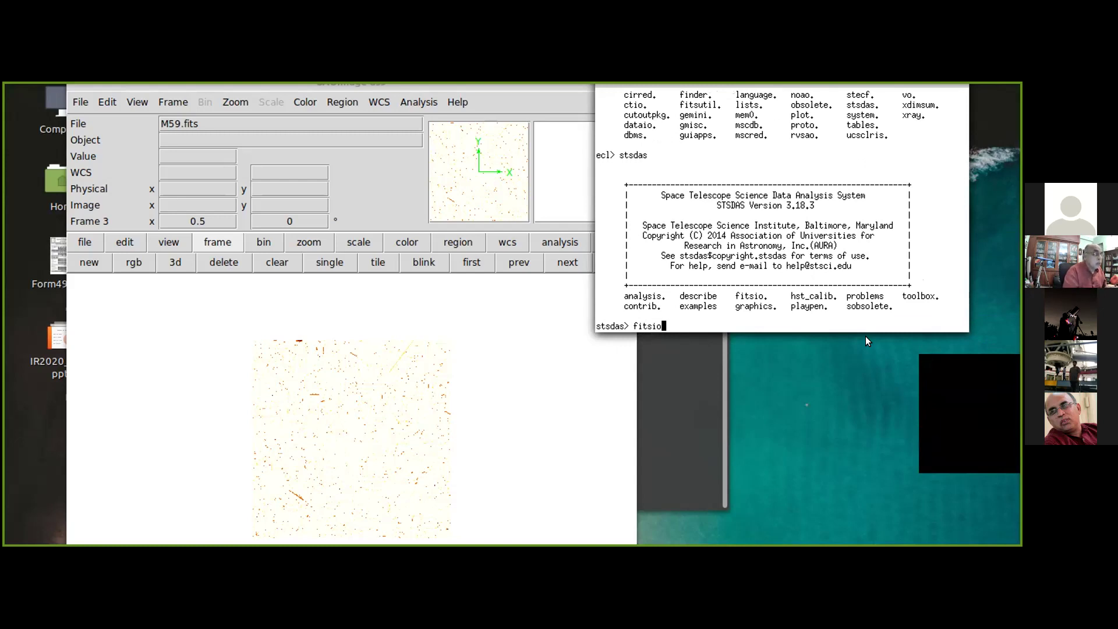
key(Return)
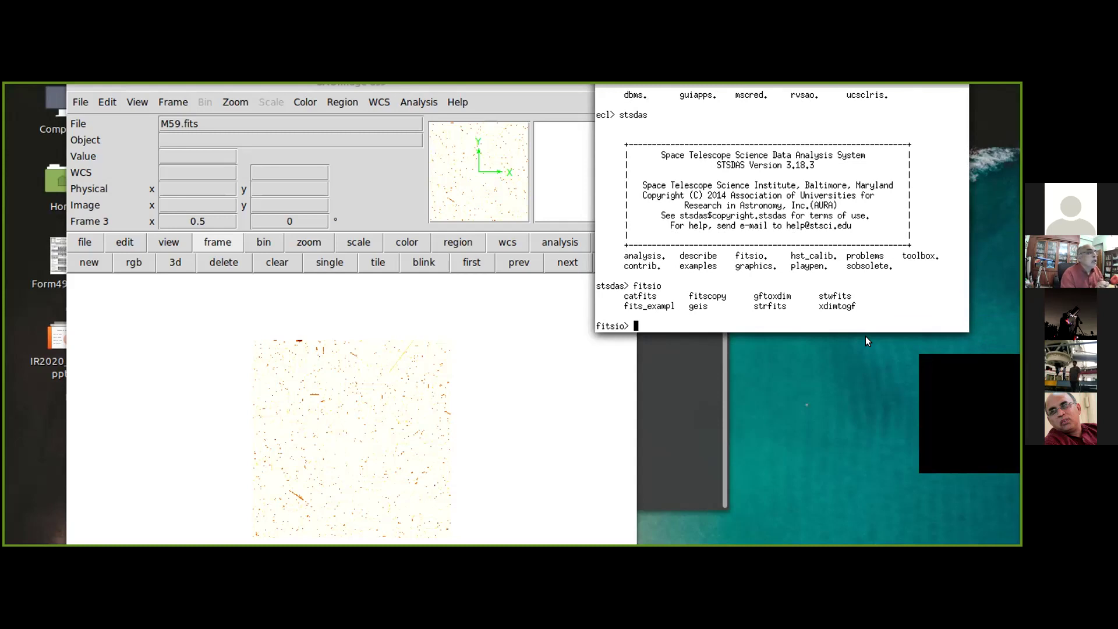
- List the FITS extensions of M59.fits with catfits M59.fits
text(cat)
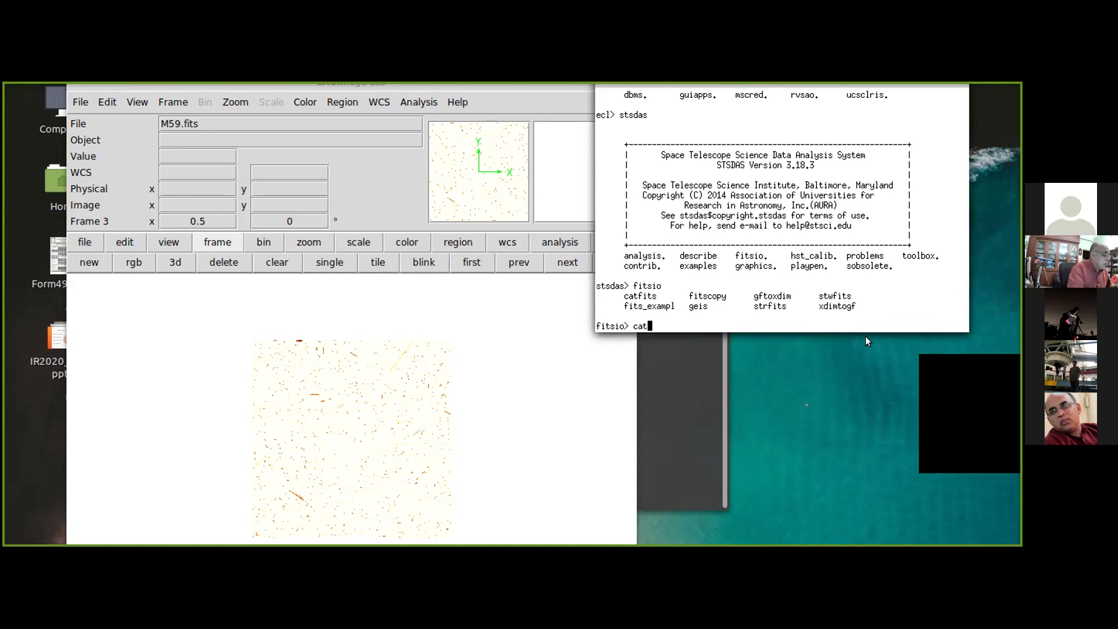
text(fits)
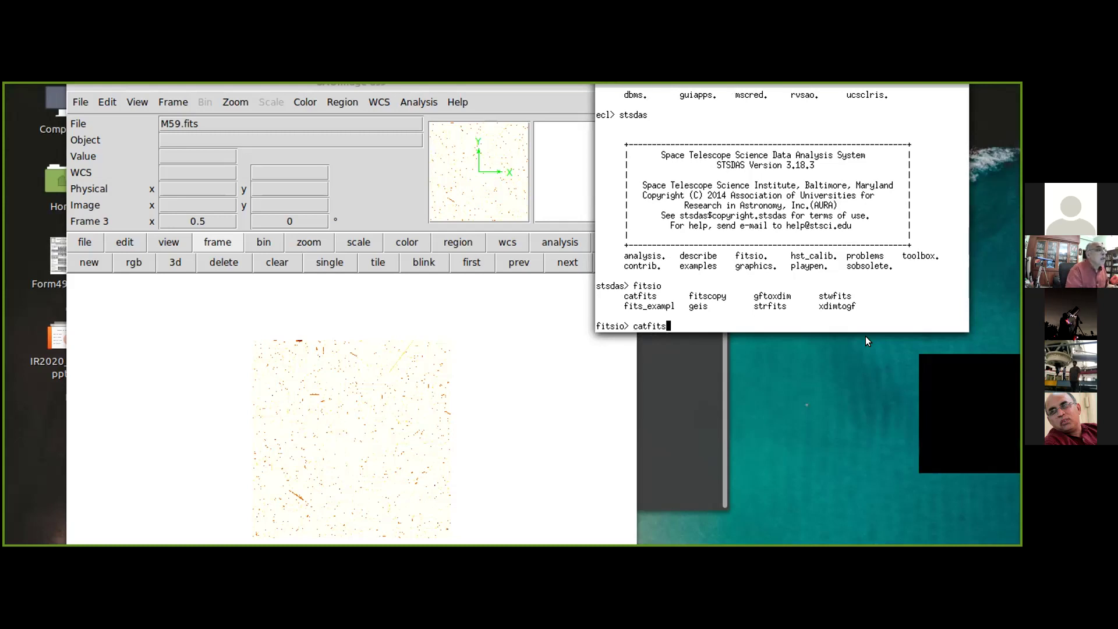
text( M59)
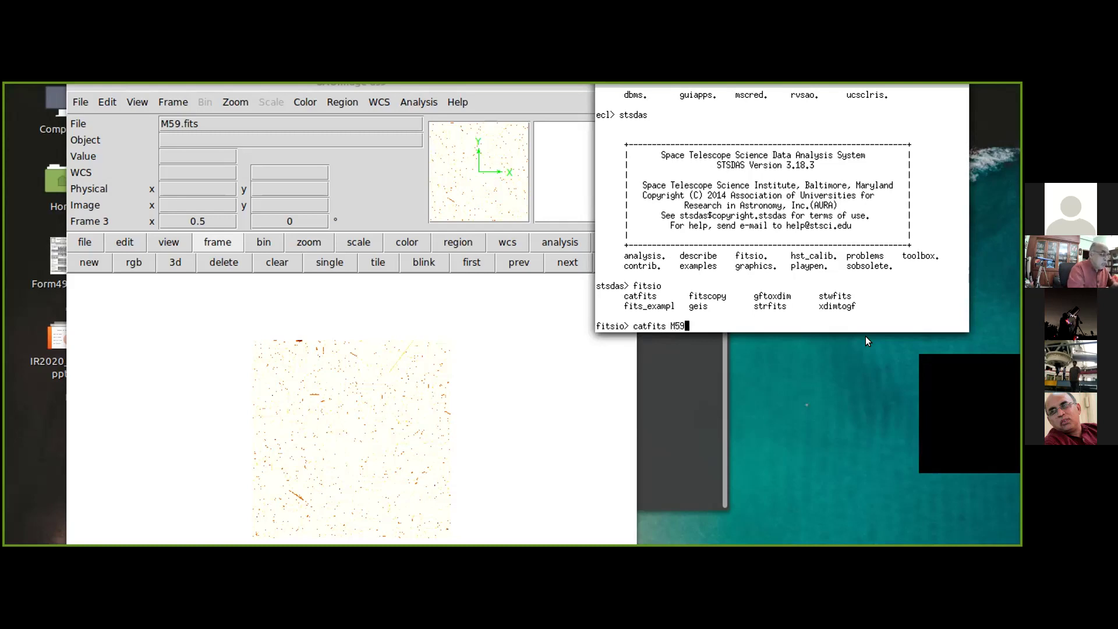
text(.)
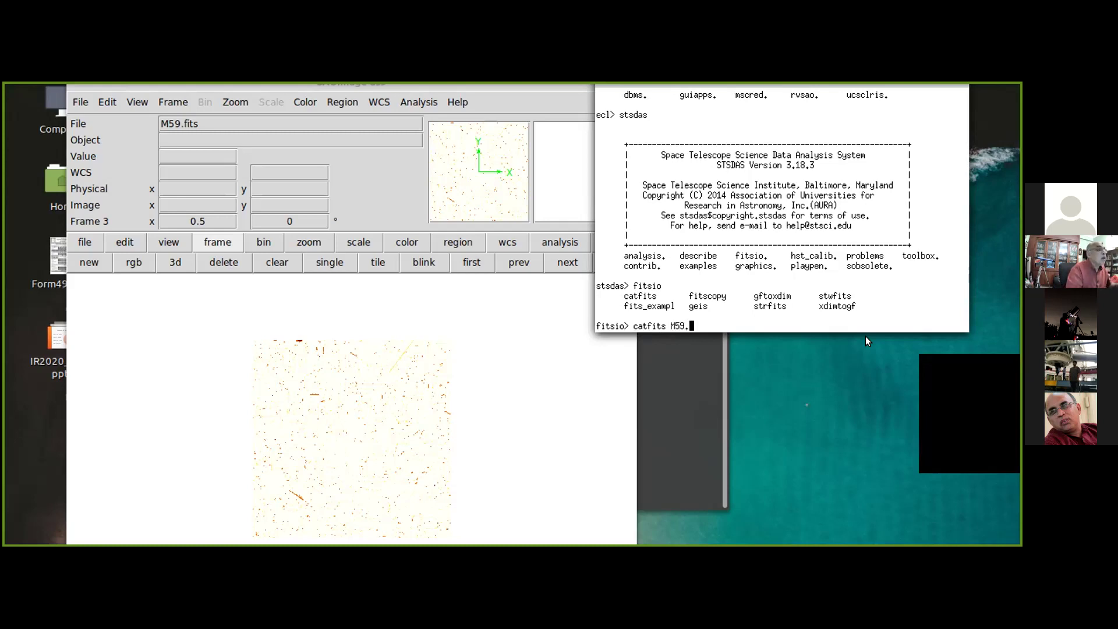
text(fits)
key(Return)
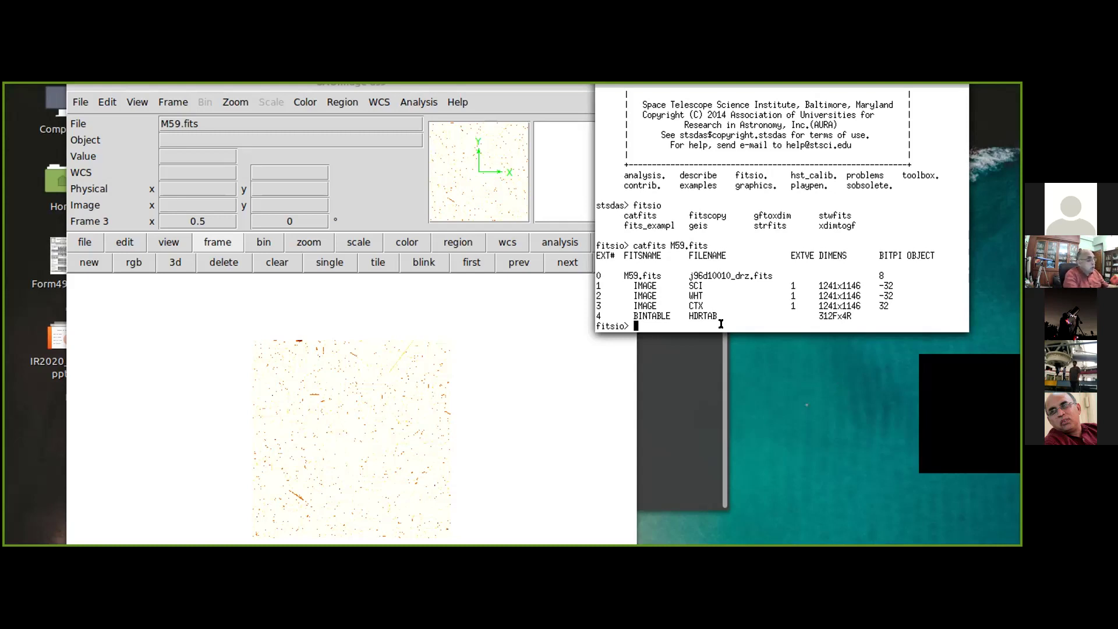
- Leave the fitsio and stsdas packages with by to return to the top-level ecl prompt
text(by)
key(Return)
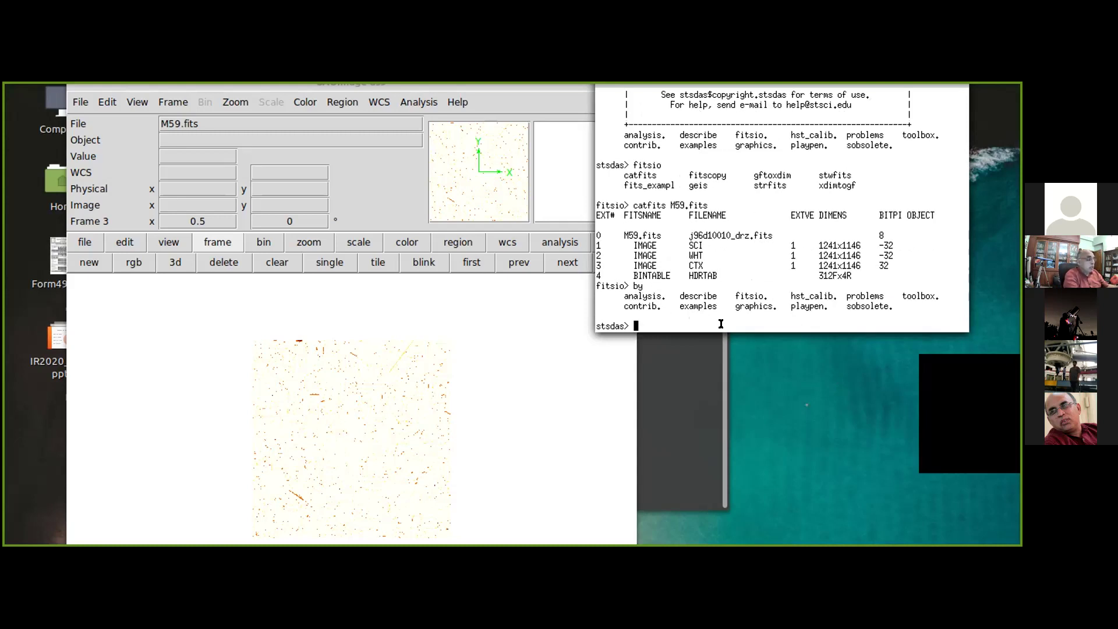
text(by)
key(Return)
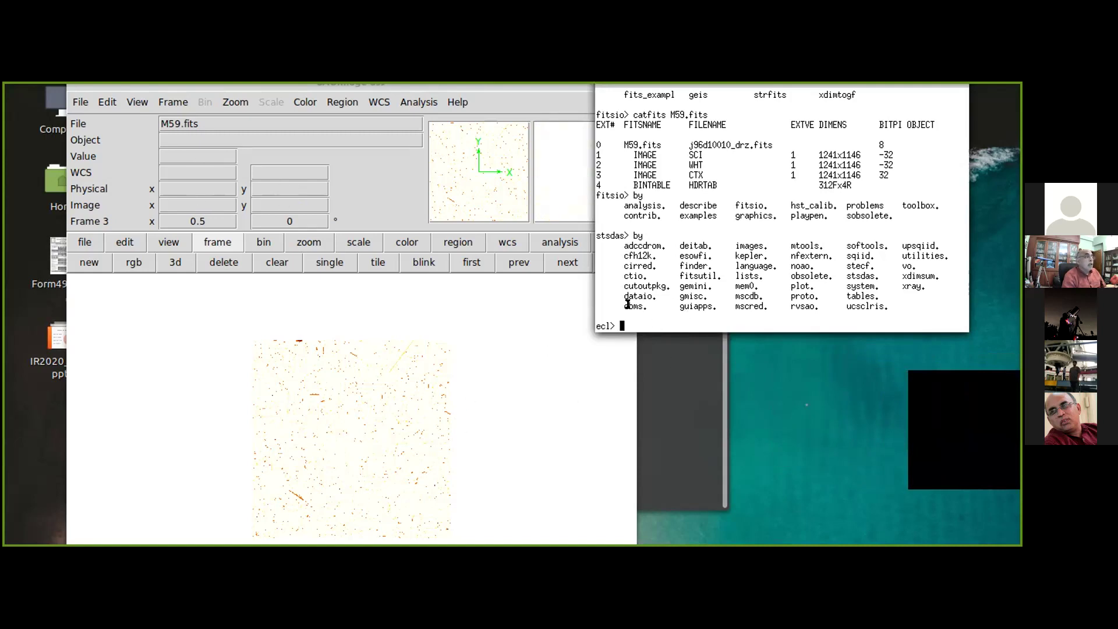
text(by)
key(BackSpace)
key(BackSpace)
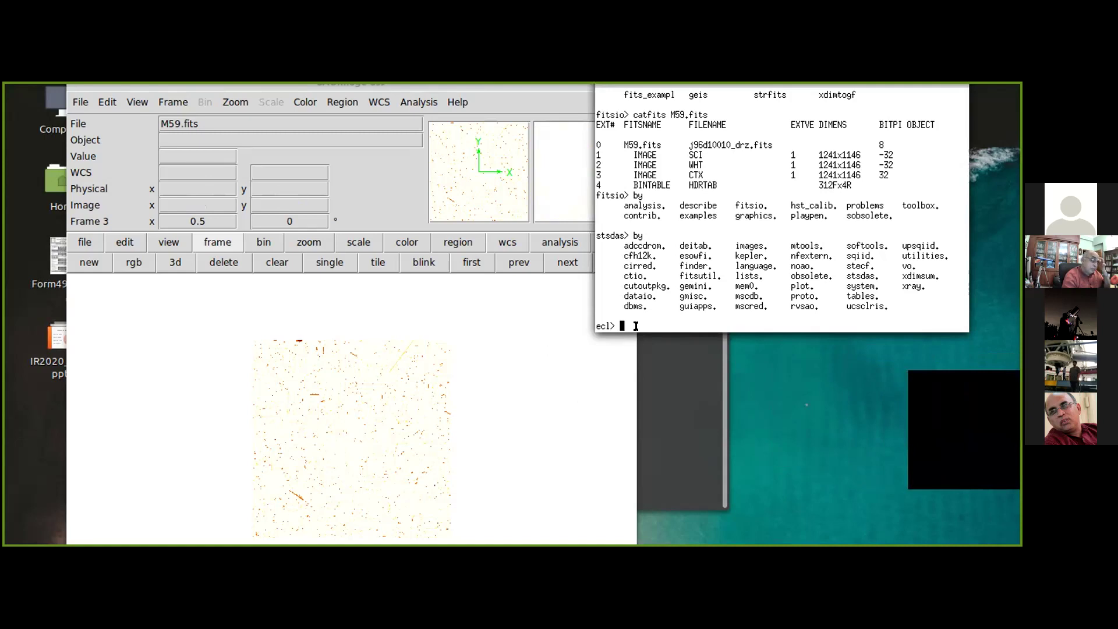
- Copy extension 1 of M59.fits into a separate image with imcopy M59.fits[1] M95ScImage.fits
text(im)
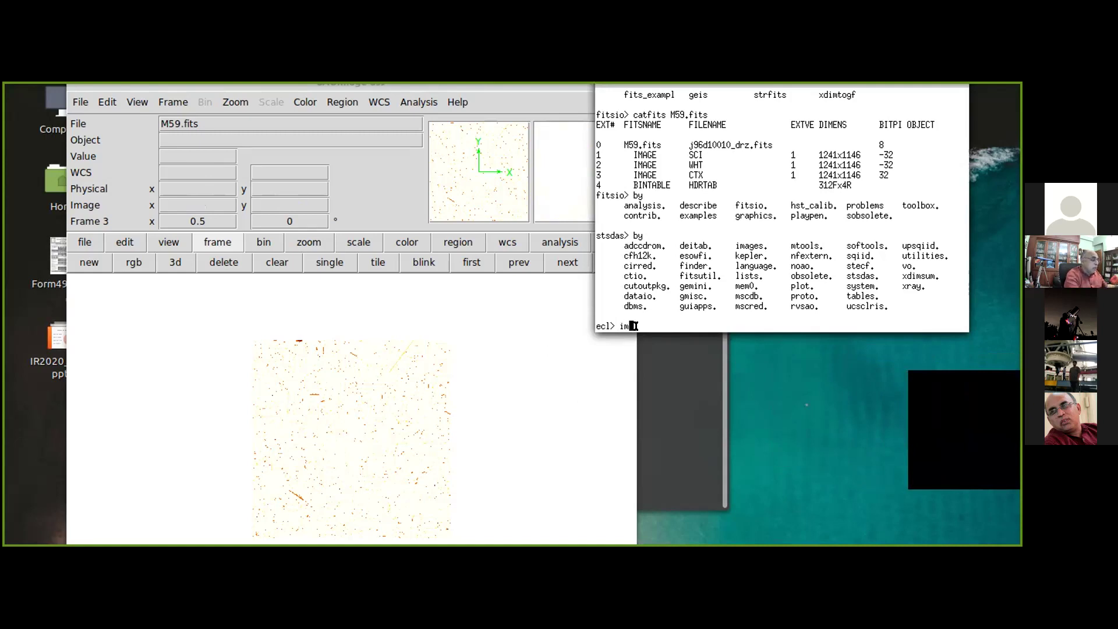
text(copy )
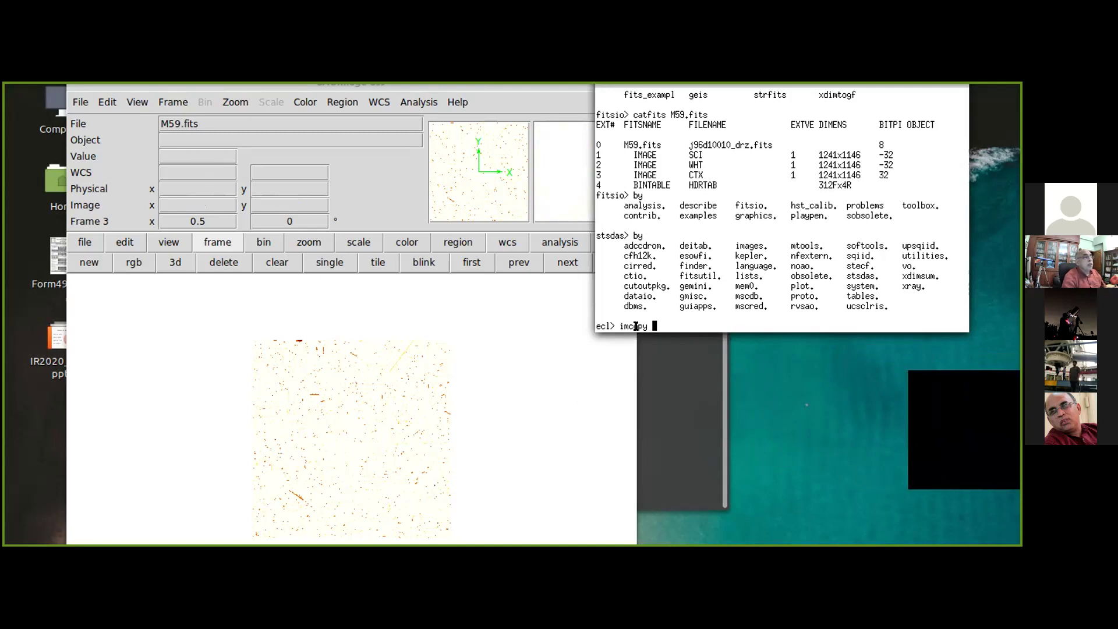
text(M)
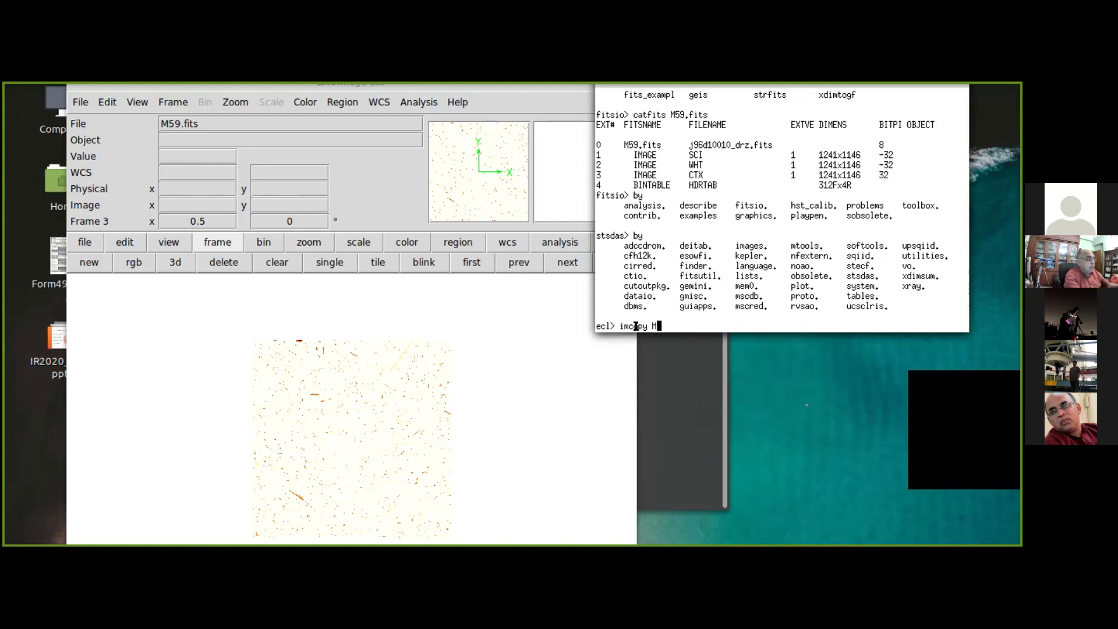
text(59.fits[1])
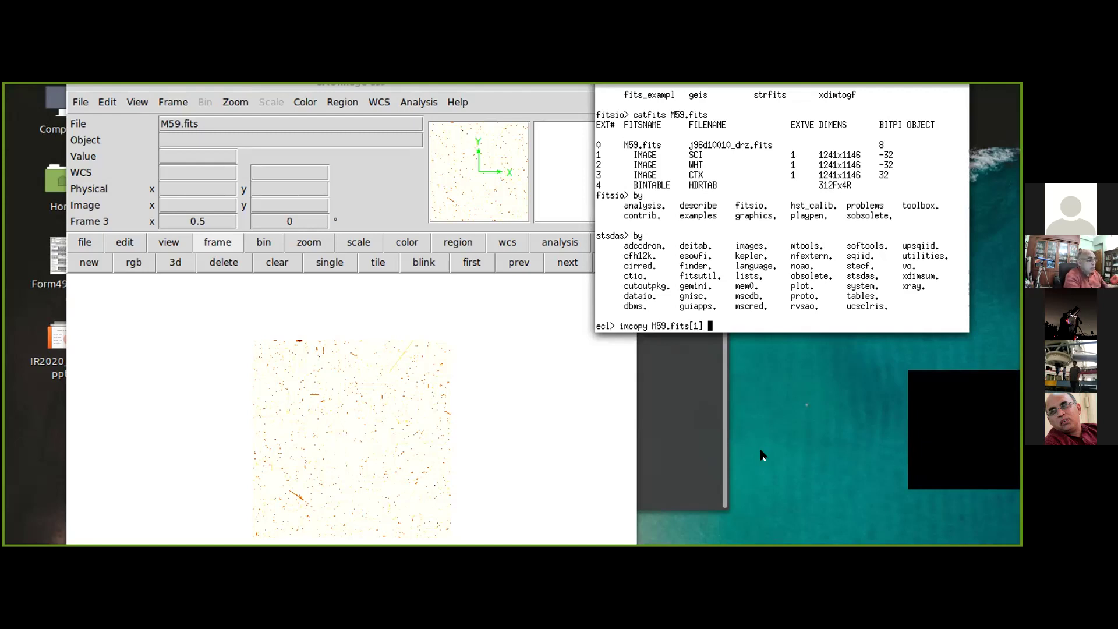
text(M95Sc)
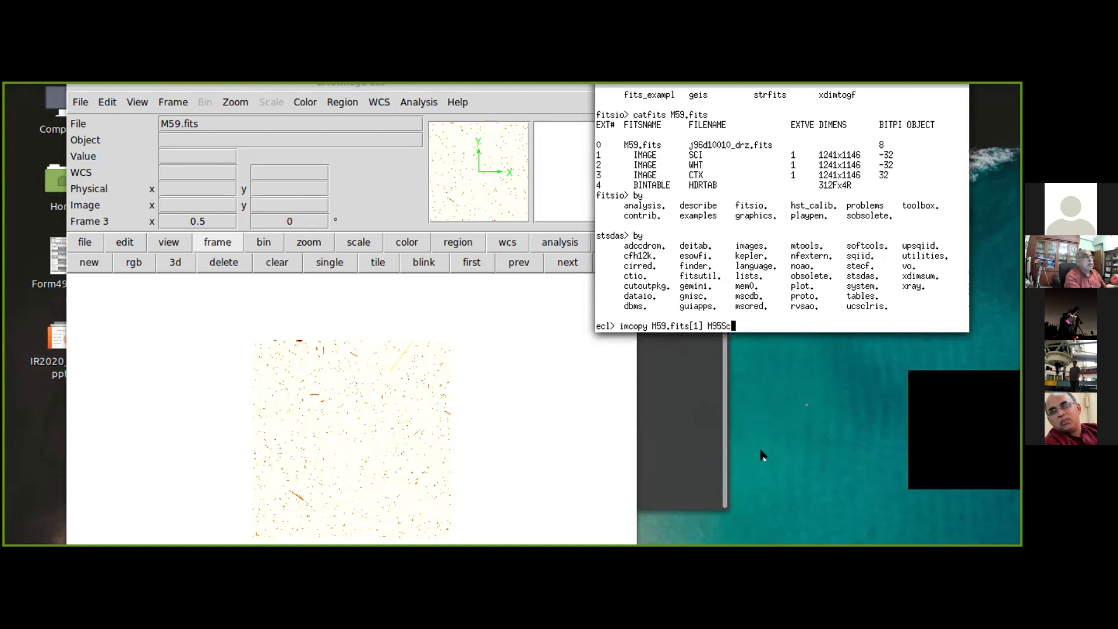
text(Image)
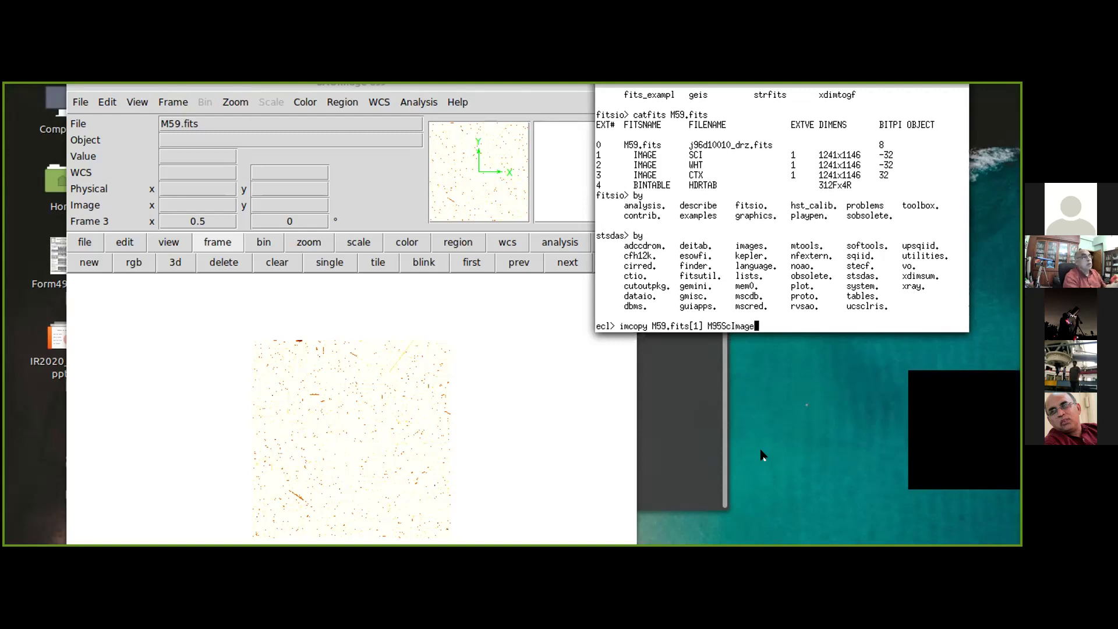
text(.fits)
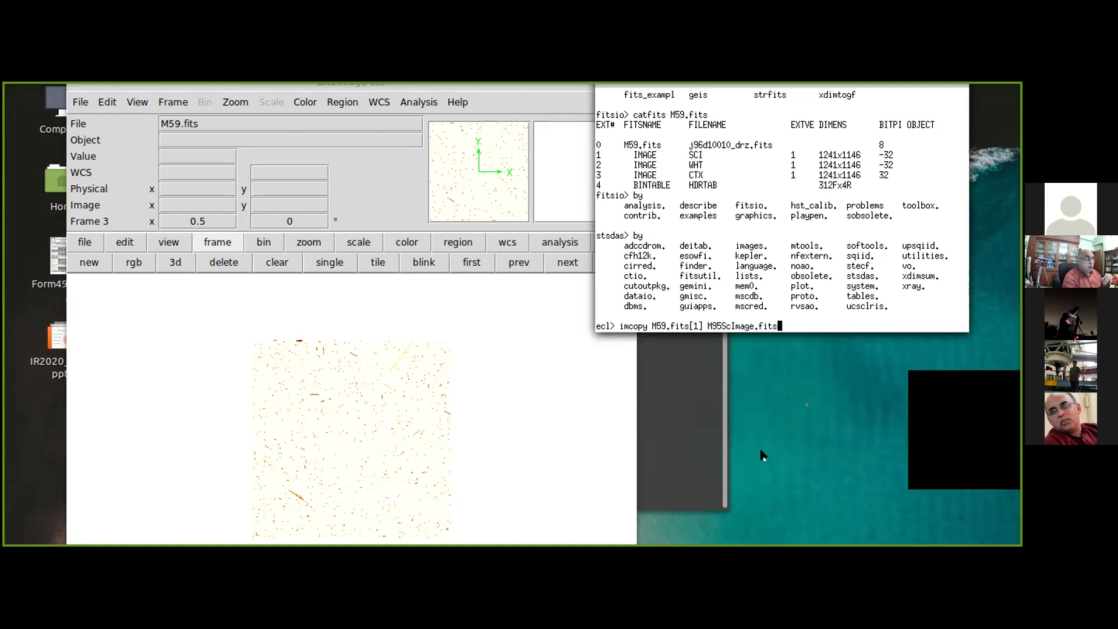
key(Return)
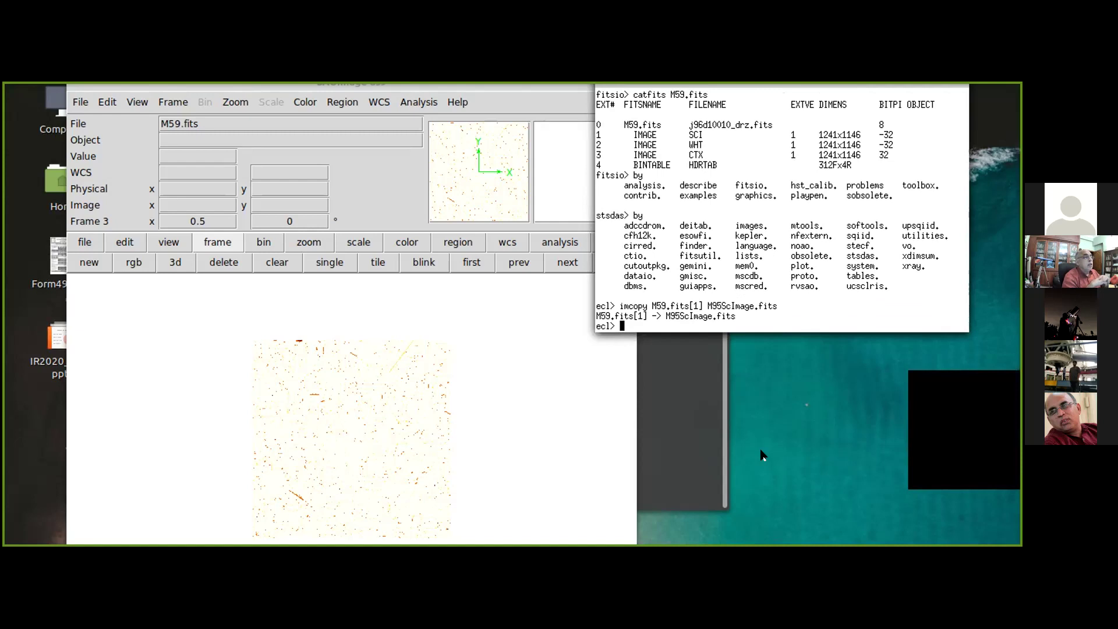
- List the files in the working directory from the ecl prompt with !ls
text(!!)
text(s)
key(Return)
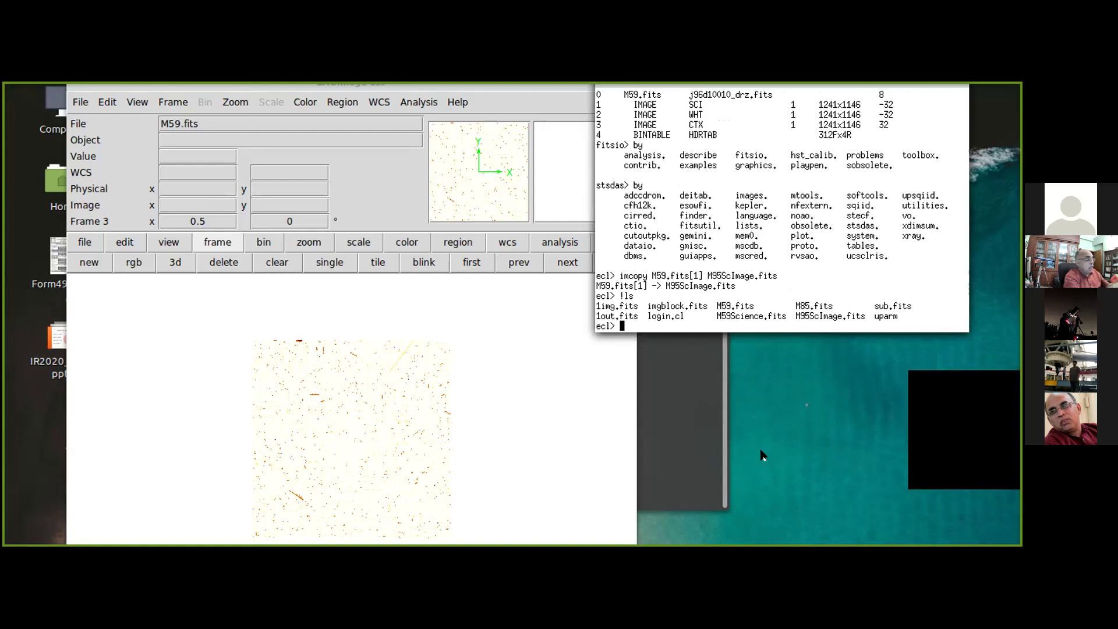
- Show the extracted science image in ds9 frame 1 with display M95ScImage.fits 1
text(displ)
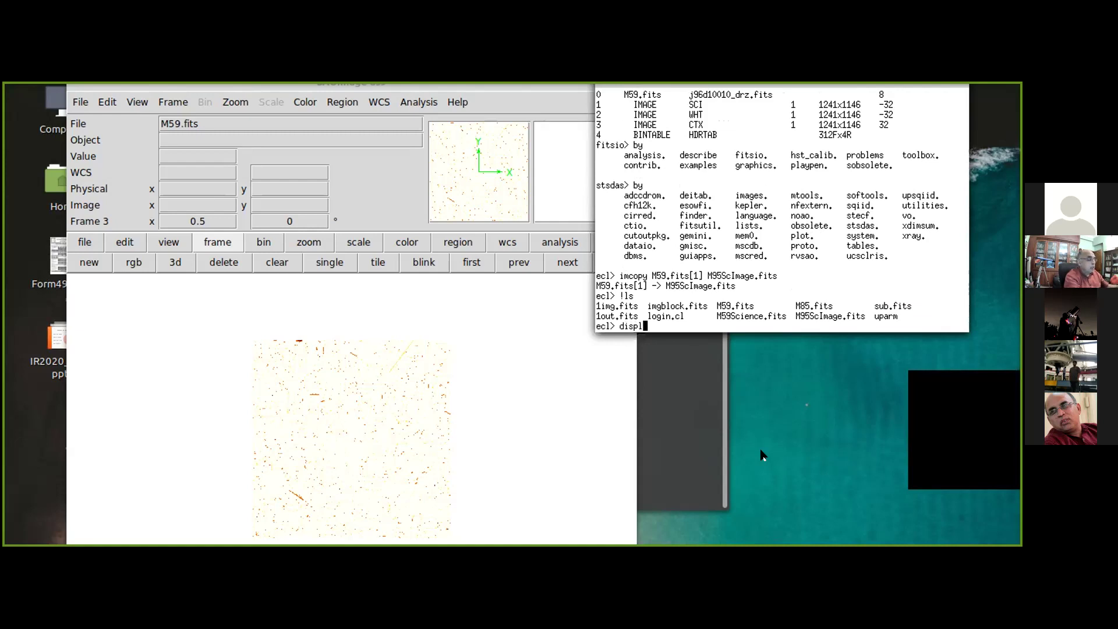
text(ay M95)
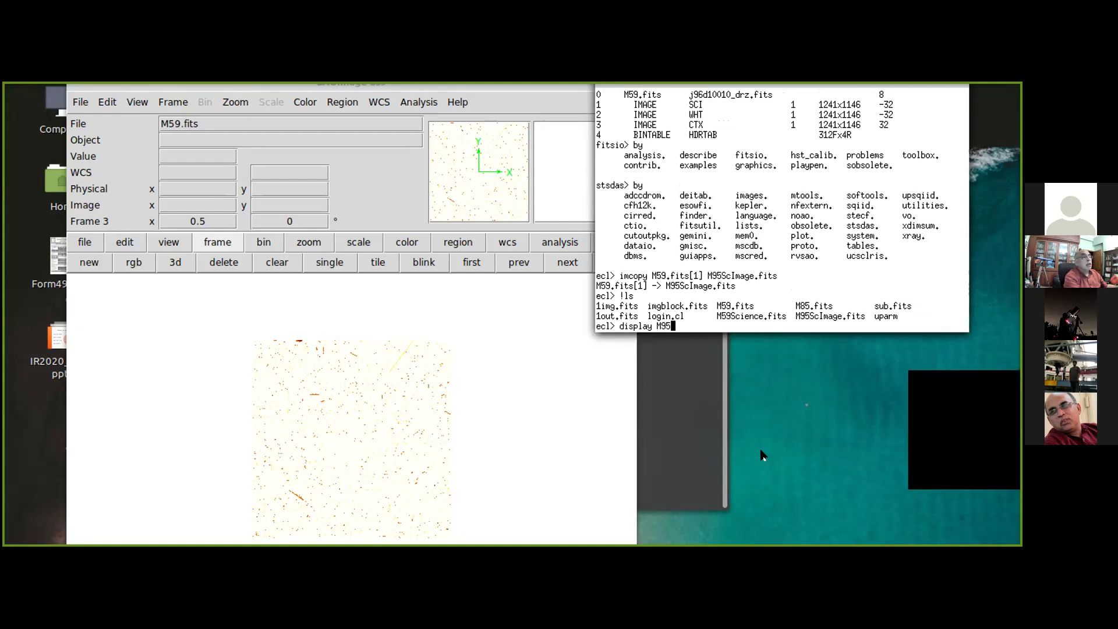
text(ScI)
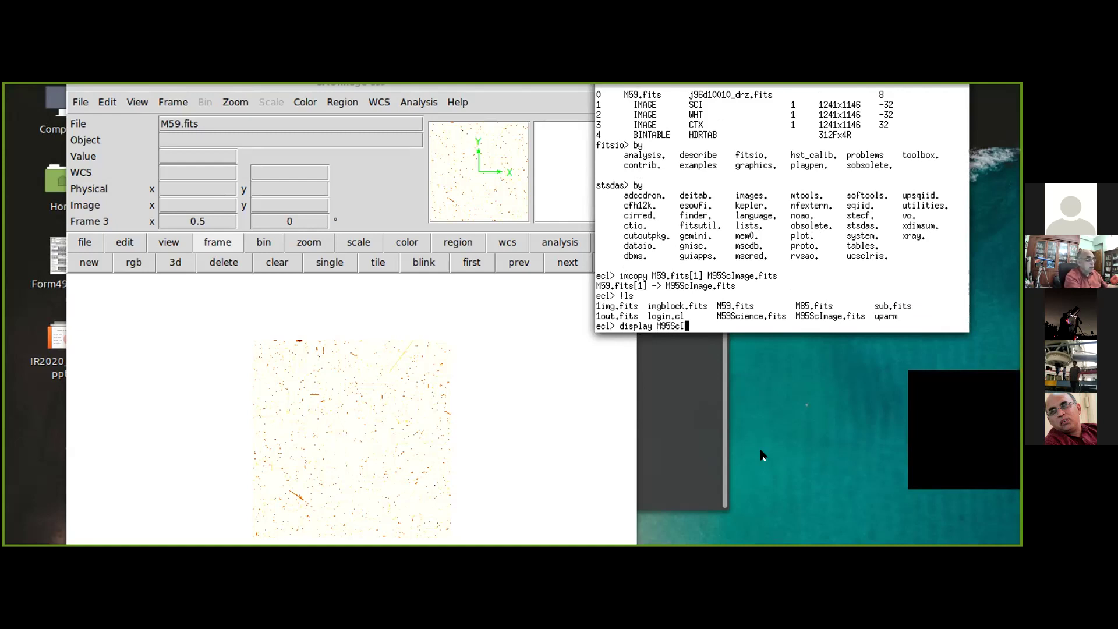
text(mage.fits)
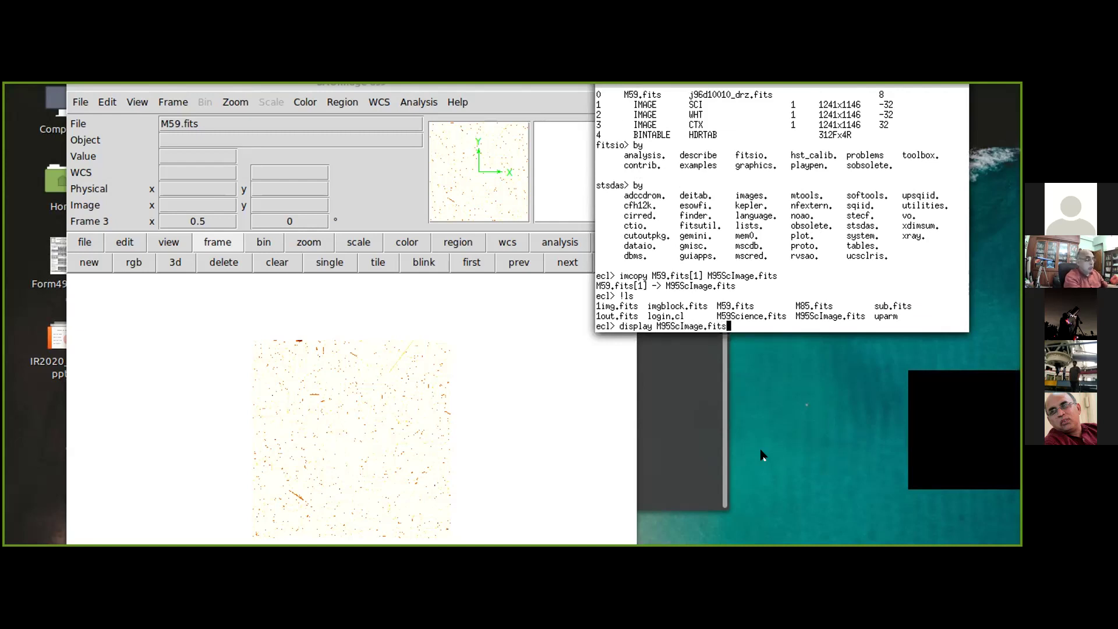
text( 1)
key(Return)
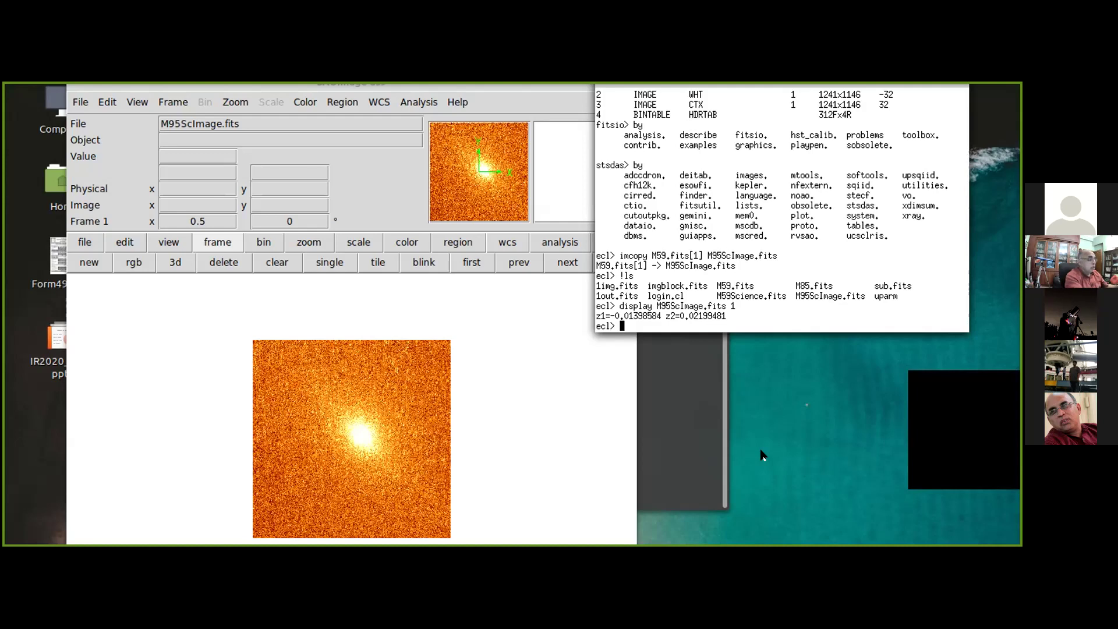
- Try to print the header of the multi-extension file with imhead M59.fits
text(imhead )
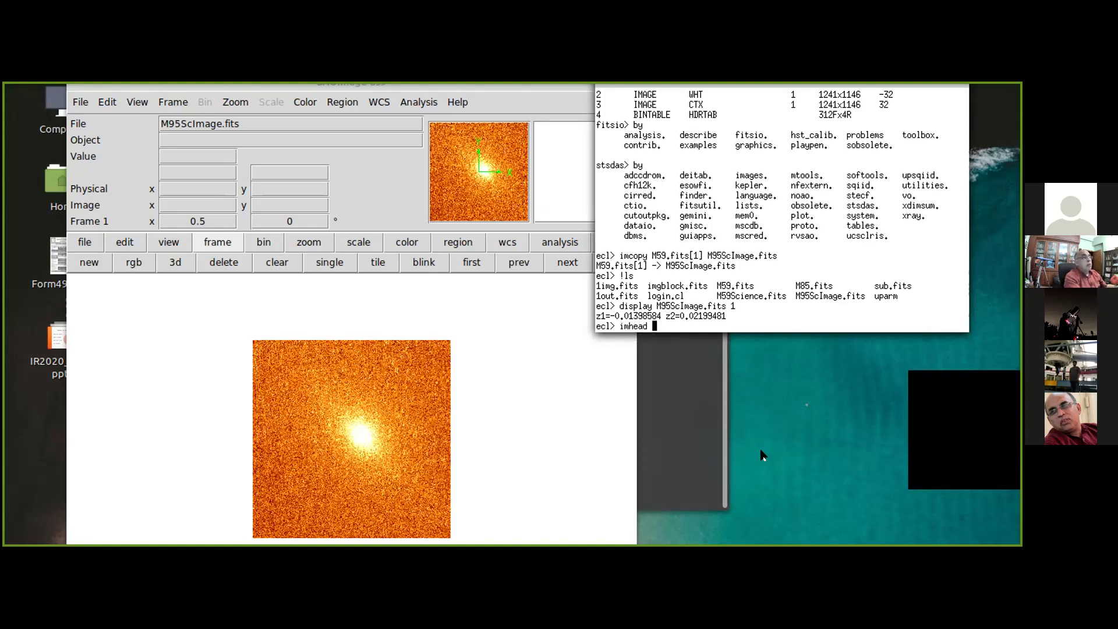
text(M59)
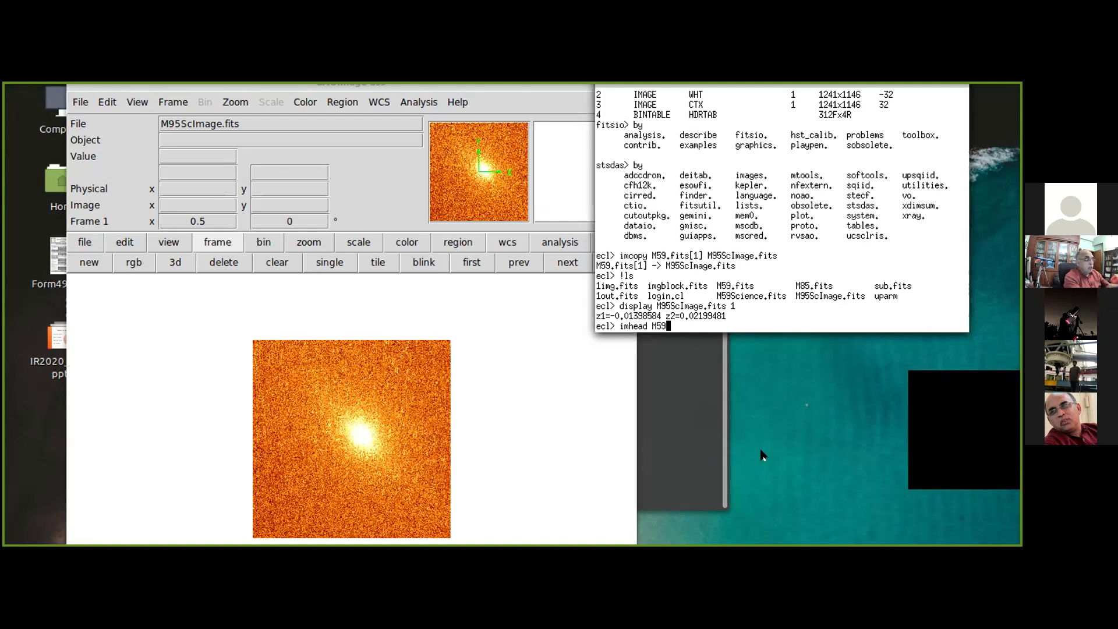
text(.fits)
key(Return)
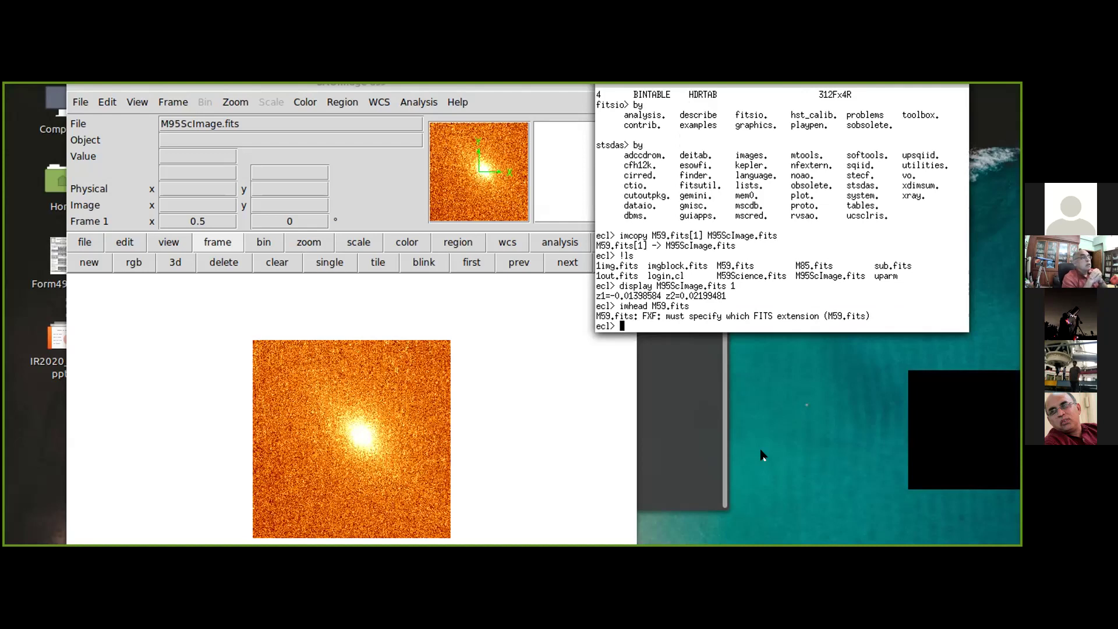
- Try to print the header of the extracted image under the name M59ScImage.fits with imhead
key(Up)
key(Left)
key(Left)
key(Left)
key(Left)
key(Left)
key(Right)
key(Left)
text(ScImag)
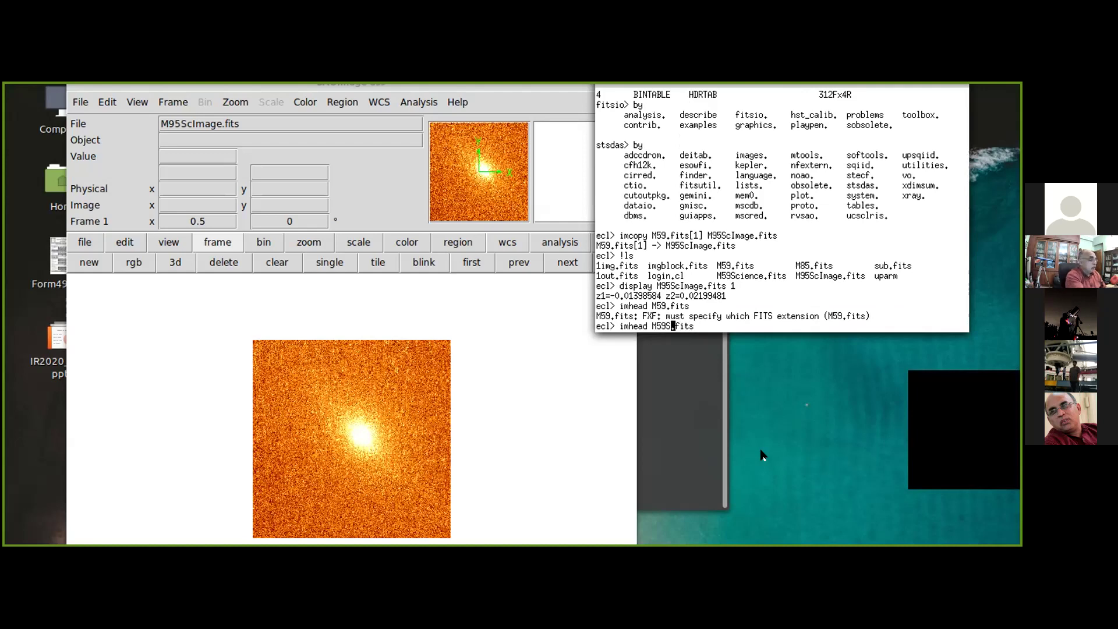
text(e)
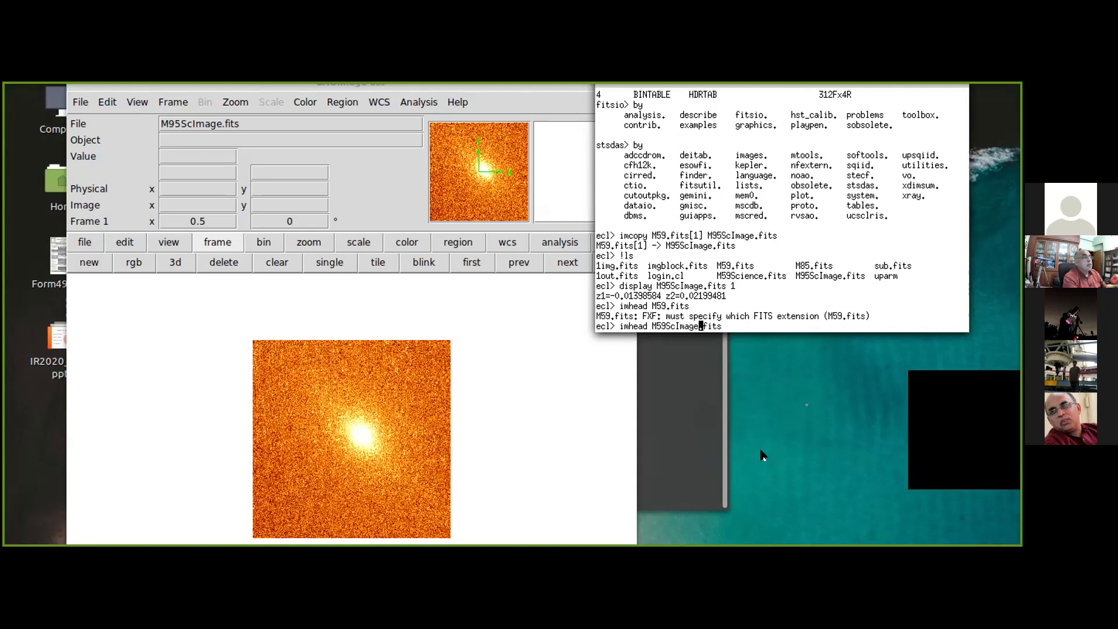
key(Return)
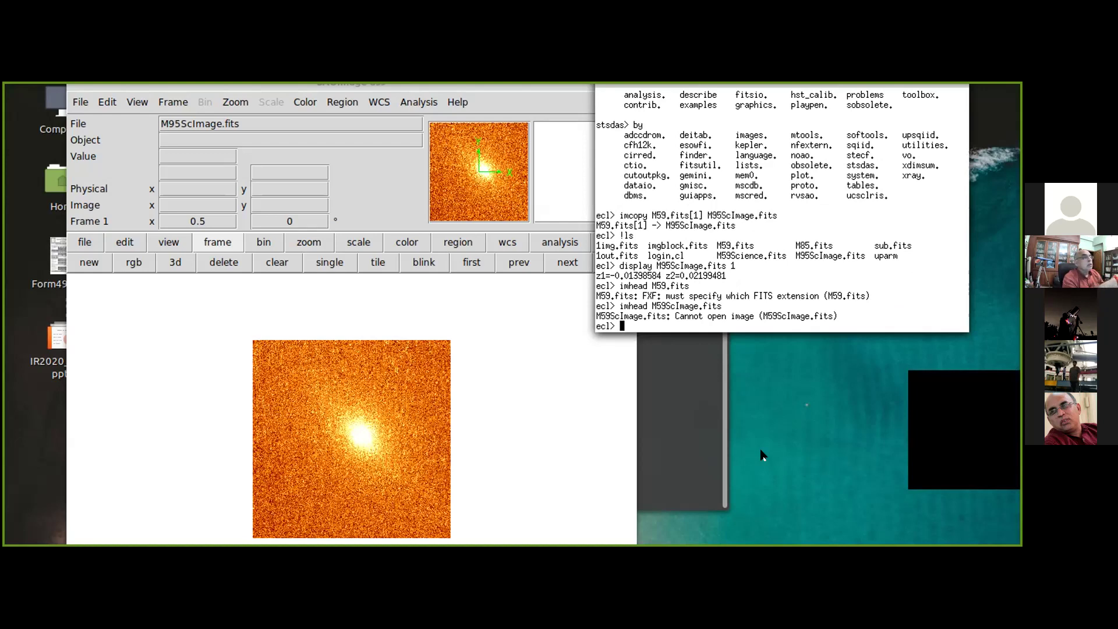
- Correct the file name in the recalled command and run imhead M95ScImage.fits to print the image header
text(imhead M59ScImage)
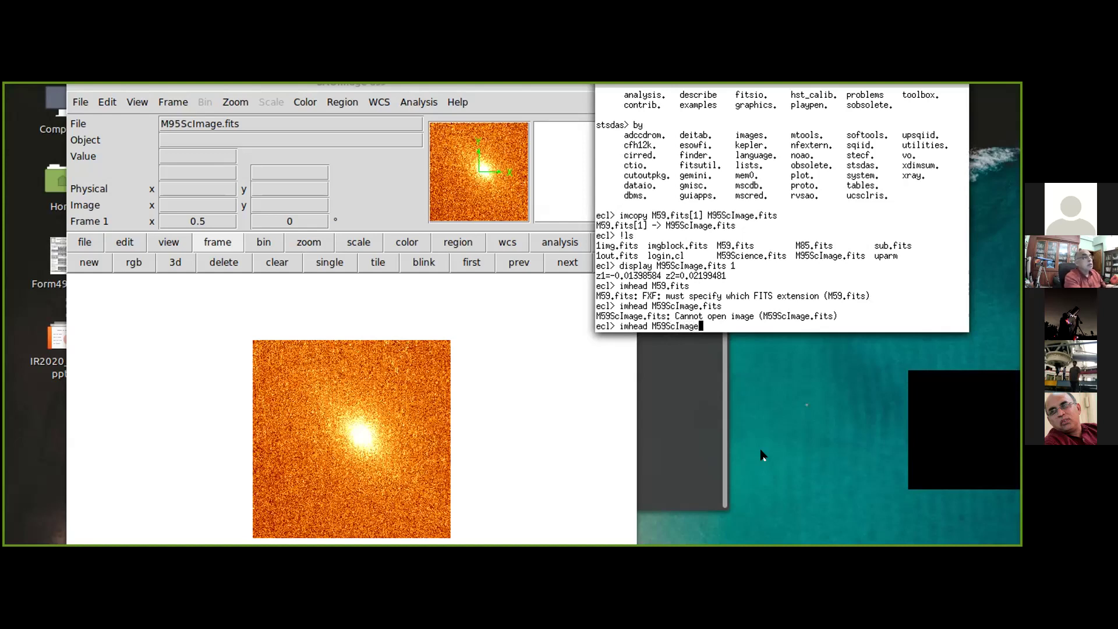
text(.f)
key(BackSpace)
key(Left)
key(Left)
key(Left)
key(Left)
key(Left)
key(Left)
key(Left)
key(Left)
key(Left)
key(BackSpace)
key(Right)
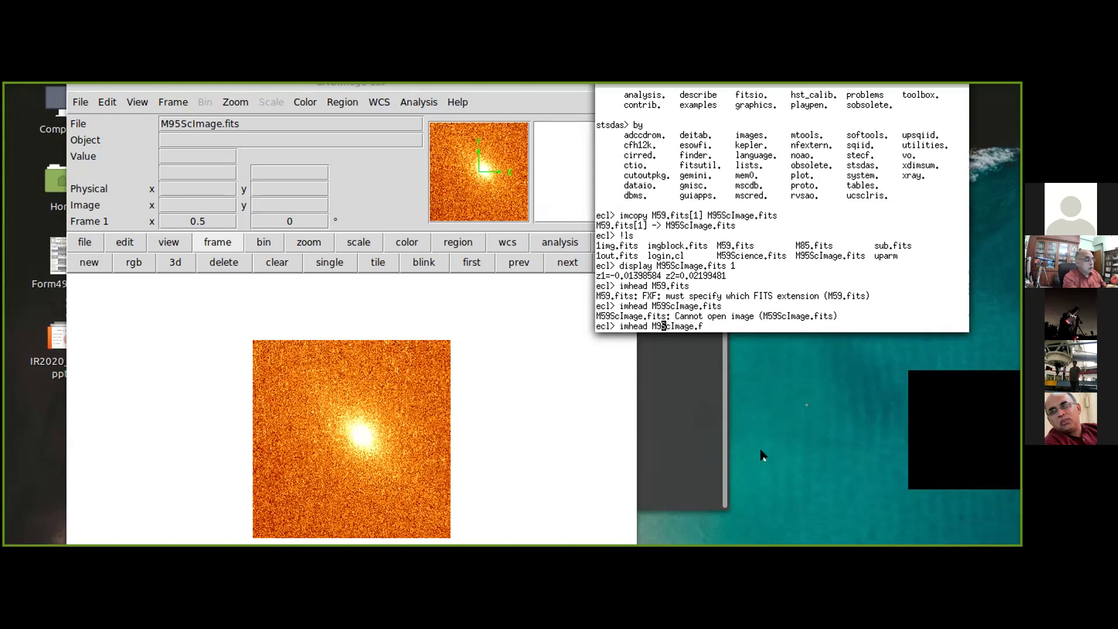
text(5)
key(Right)
key(Right)
key(Right)
key(Right)
key(Right)
key(Right)
key(Right)
key(Right)
key(Right)
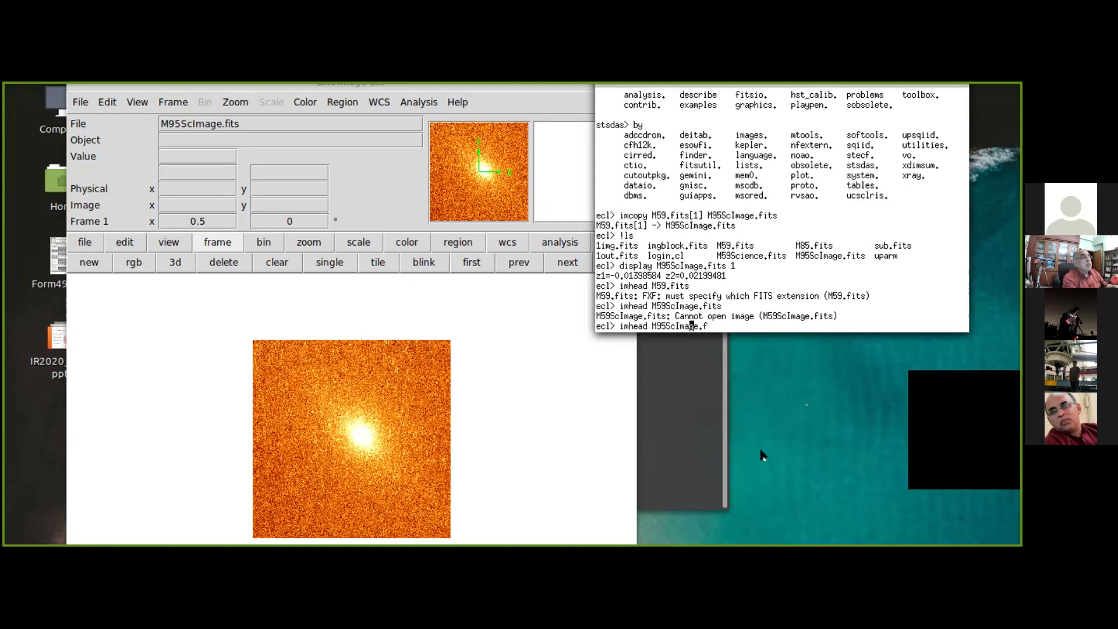
text(its)
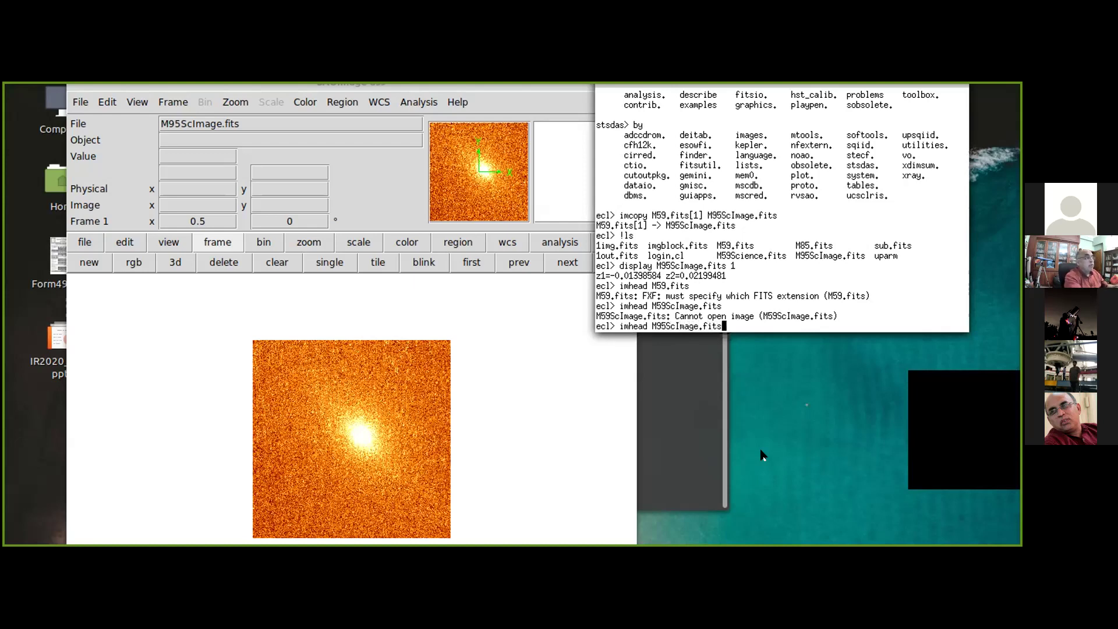
key(Return)
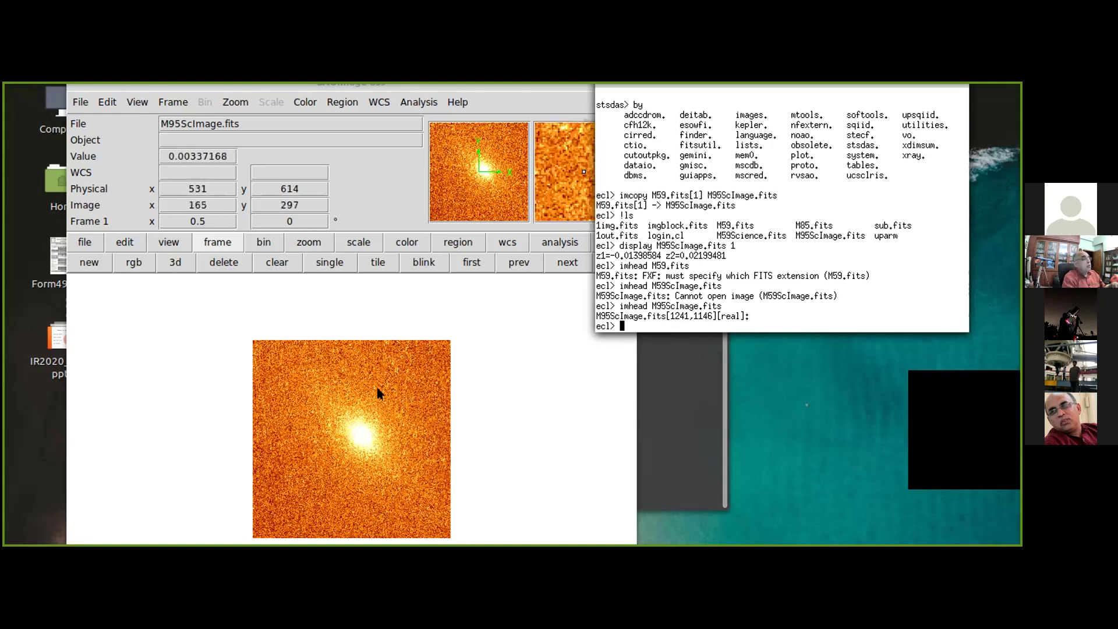
- Start interactive examination of the science image with imexamine M95ScImage.fits, using display frame 1
click(304, 395)
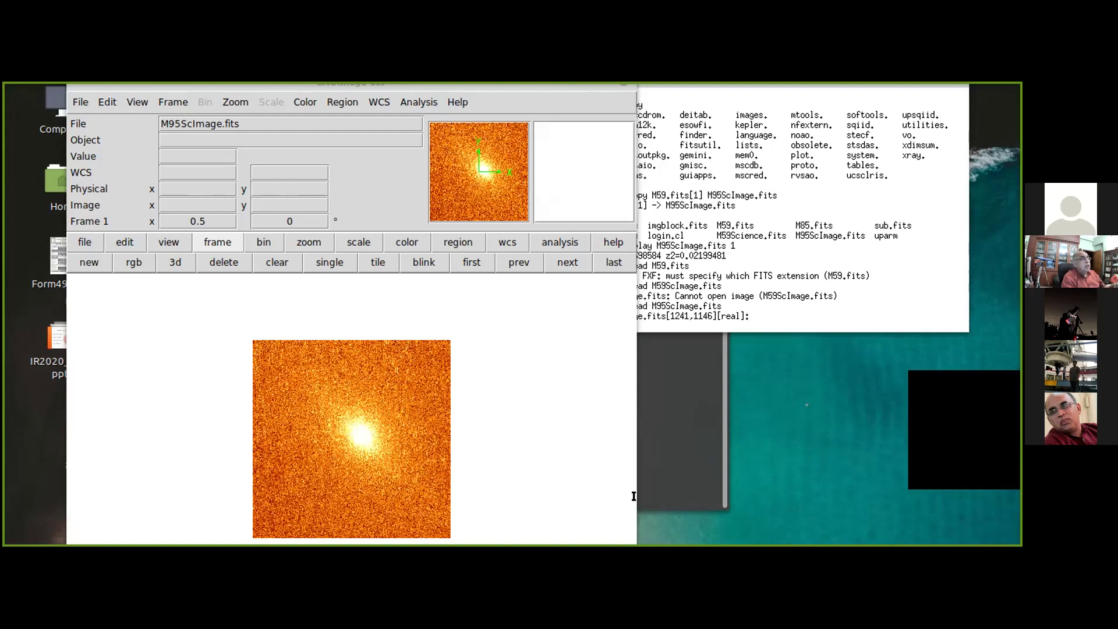
click(766, 265)
text(im)
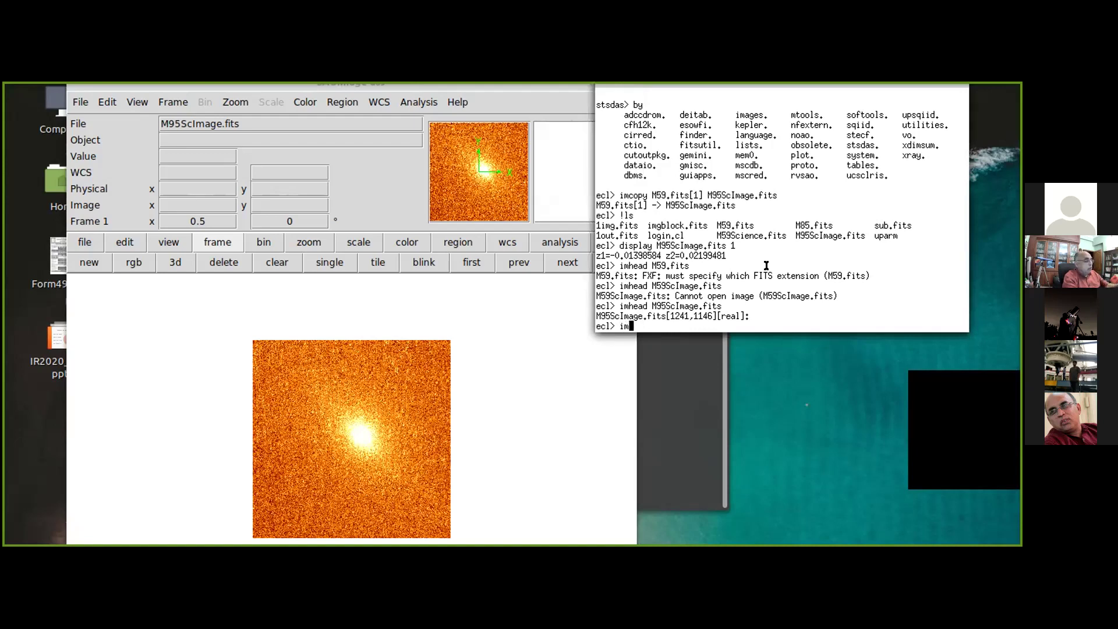
text(examine )
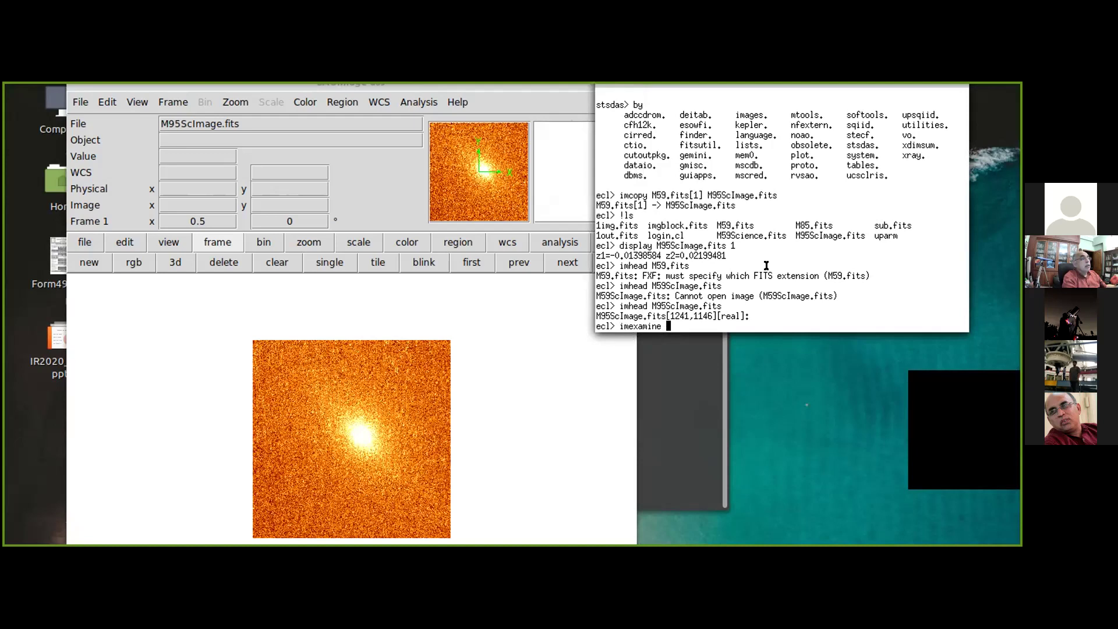
text(M9)
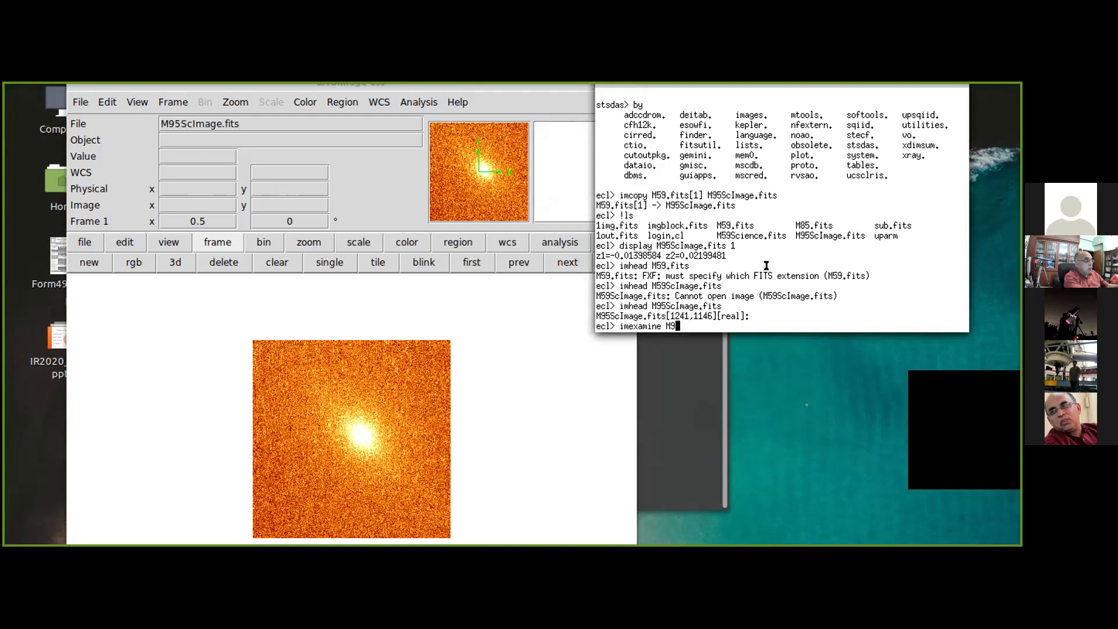
text(5ScIm)
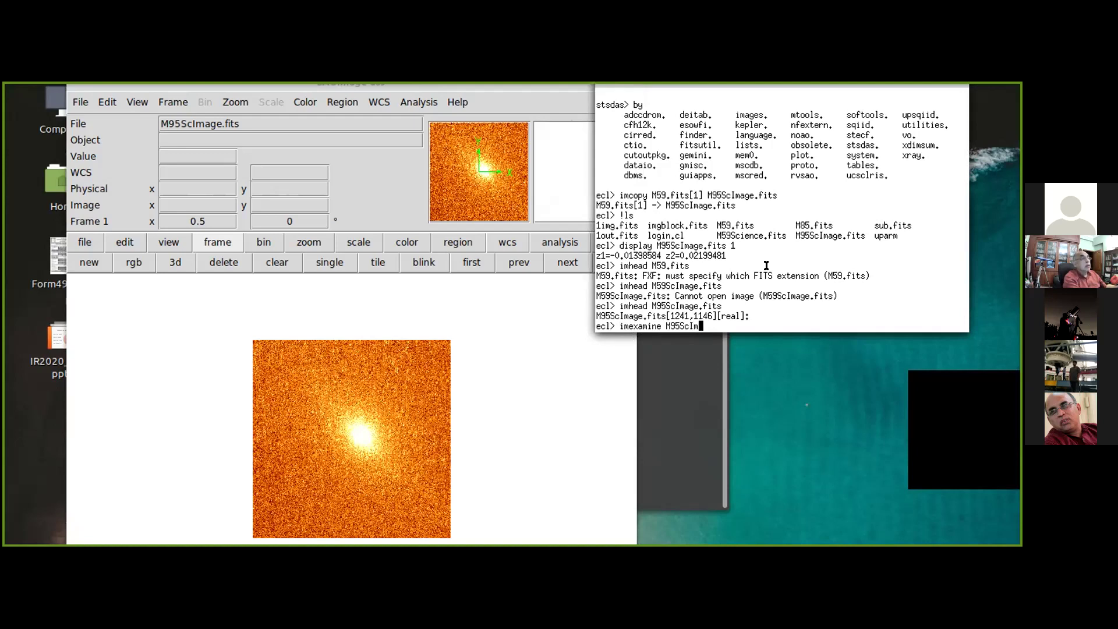
text(age)
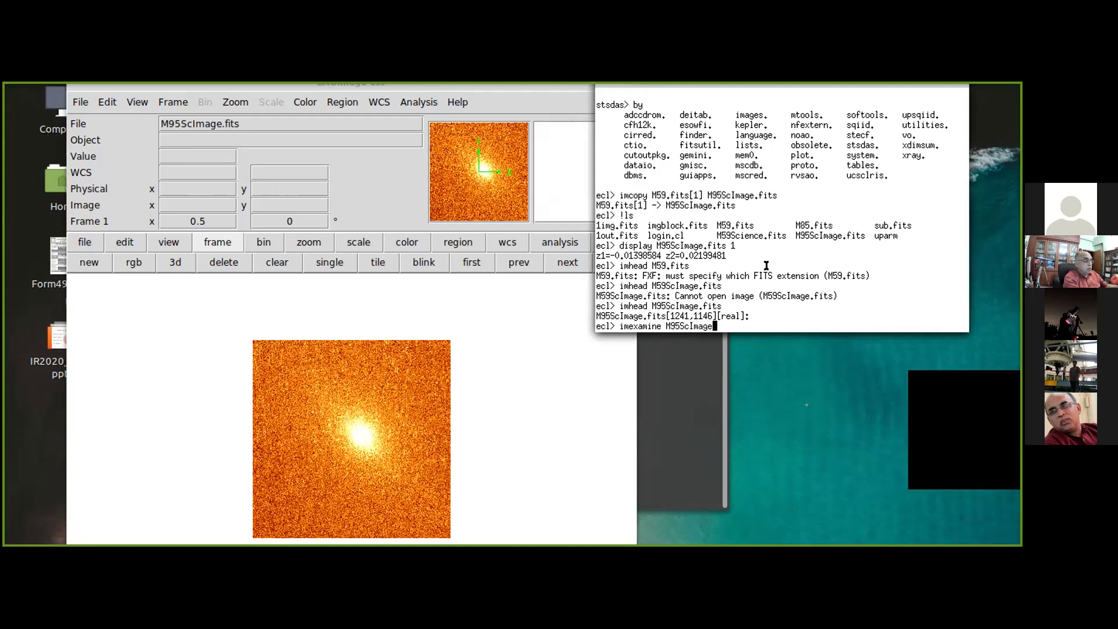
text(.fits)
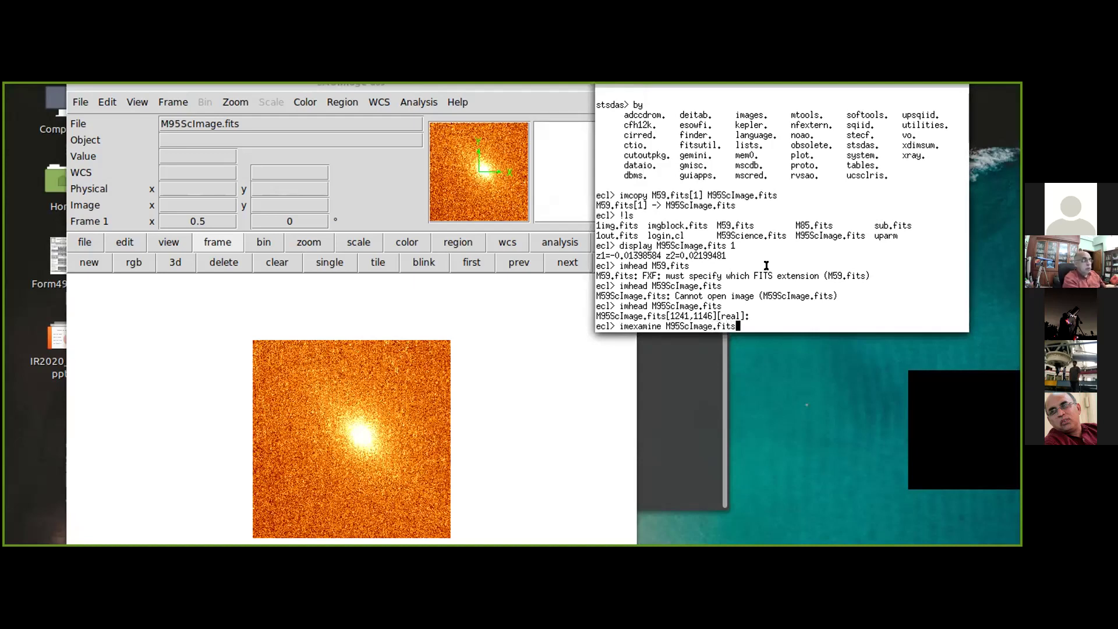
key(Return)
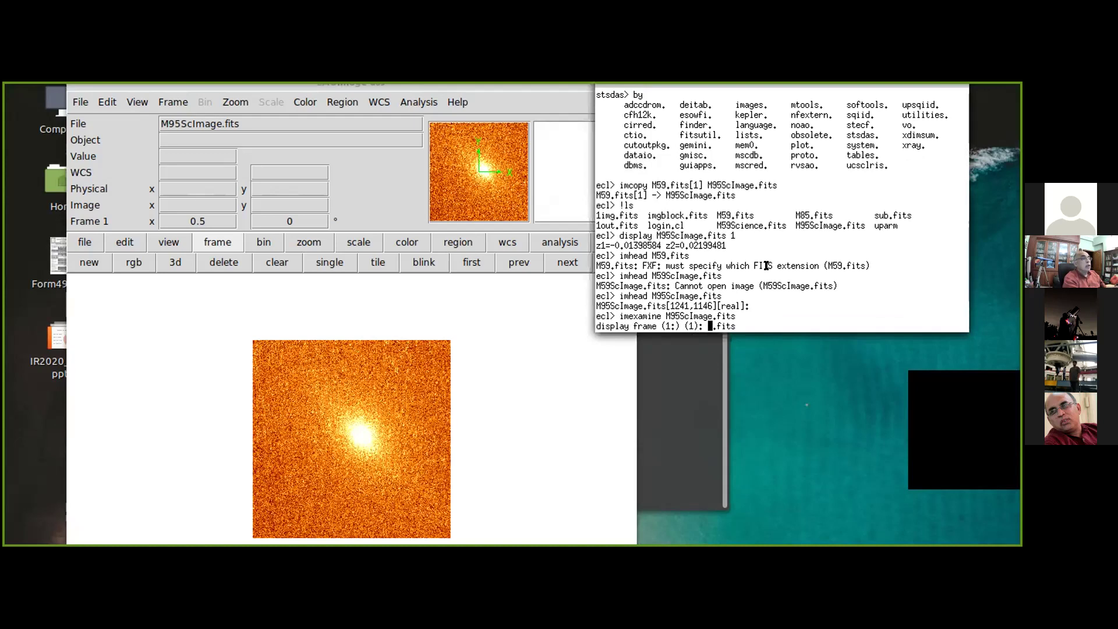
text(1)
key(Return)
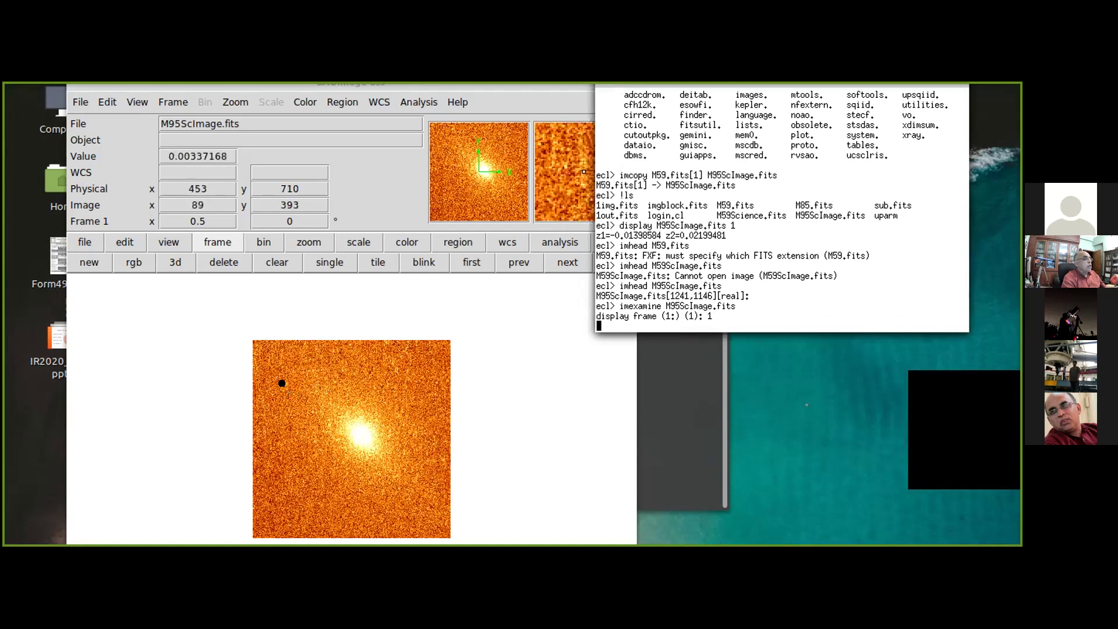
- Measure aperture photometry at background points in the displayed image and move the ds9 window clear of the terminal output
key(a)
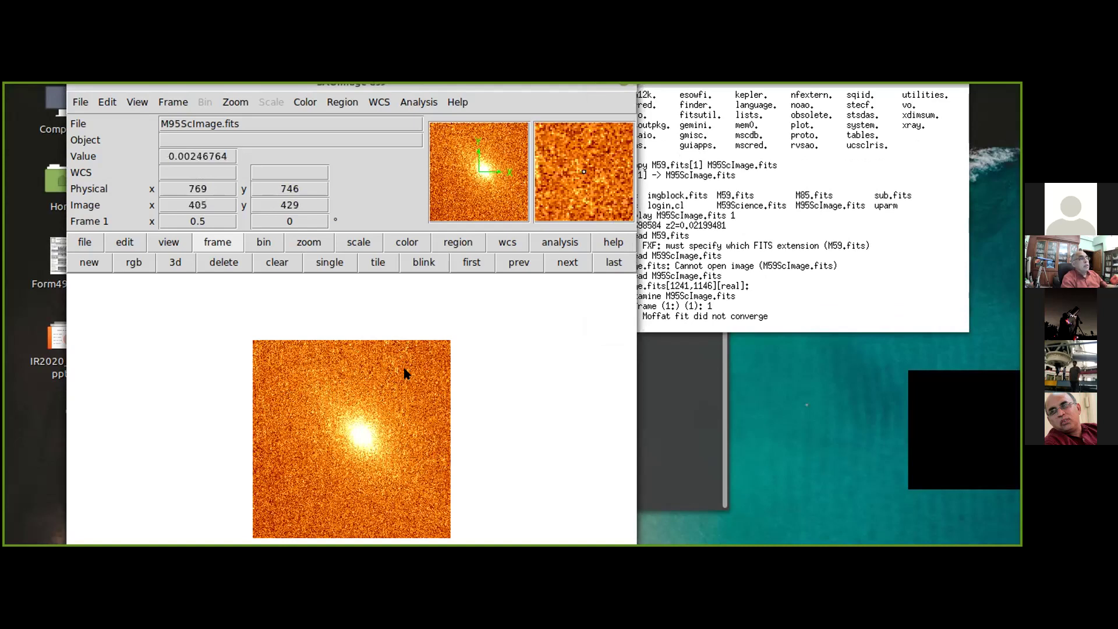
key(a)
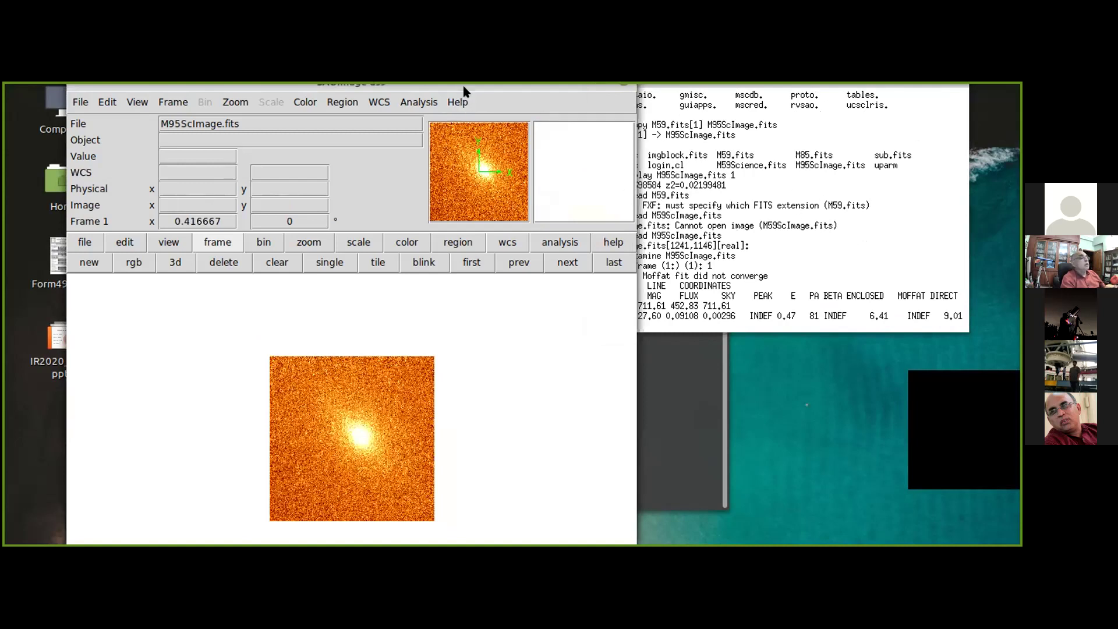
drag(470, 90, 430, 83)
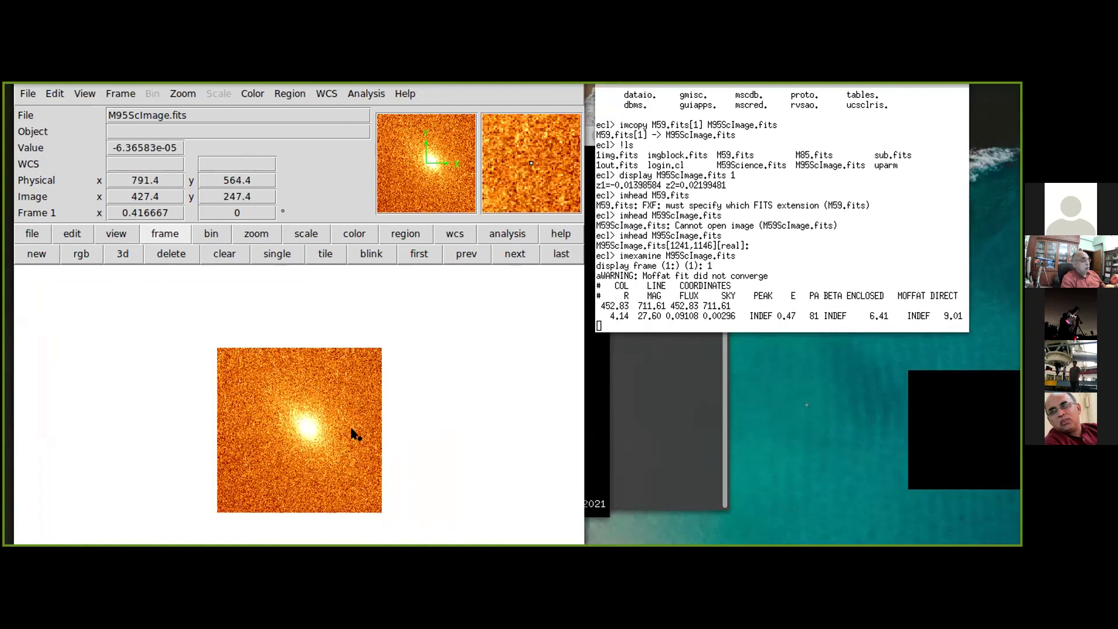
- Plot the pixel values along line 564 of M95ScImage.fits and move the plot window clear of the terminal
key(l)
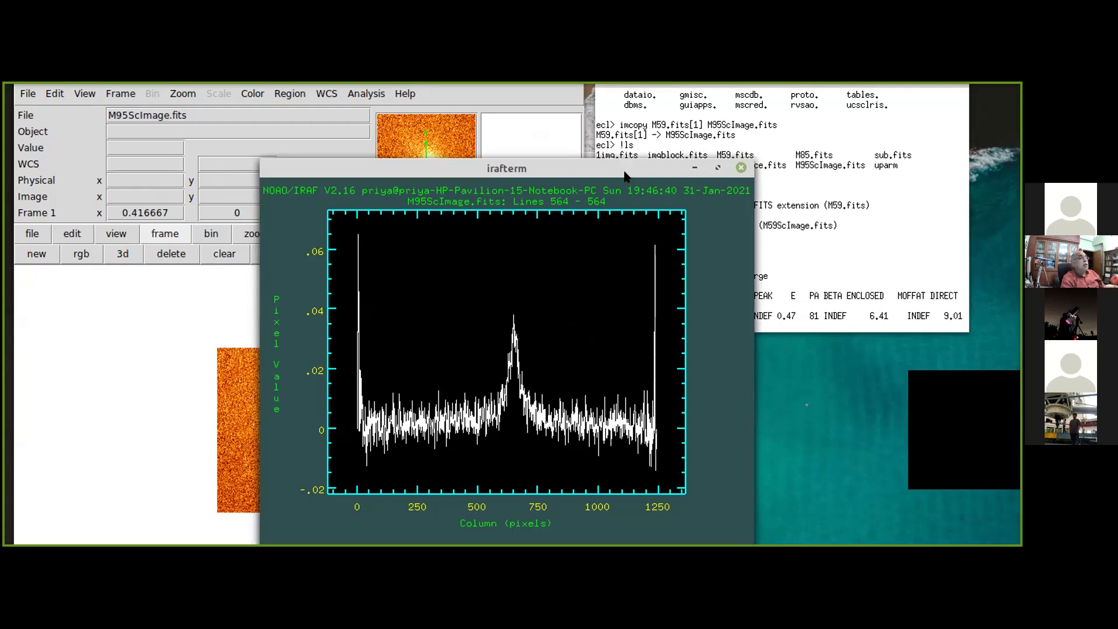
drag(623, 170, 454, 109)
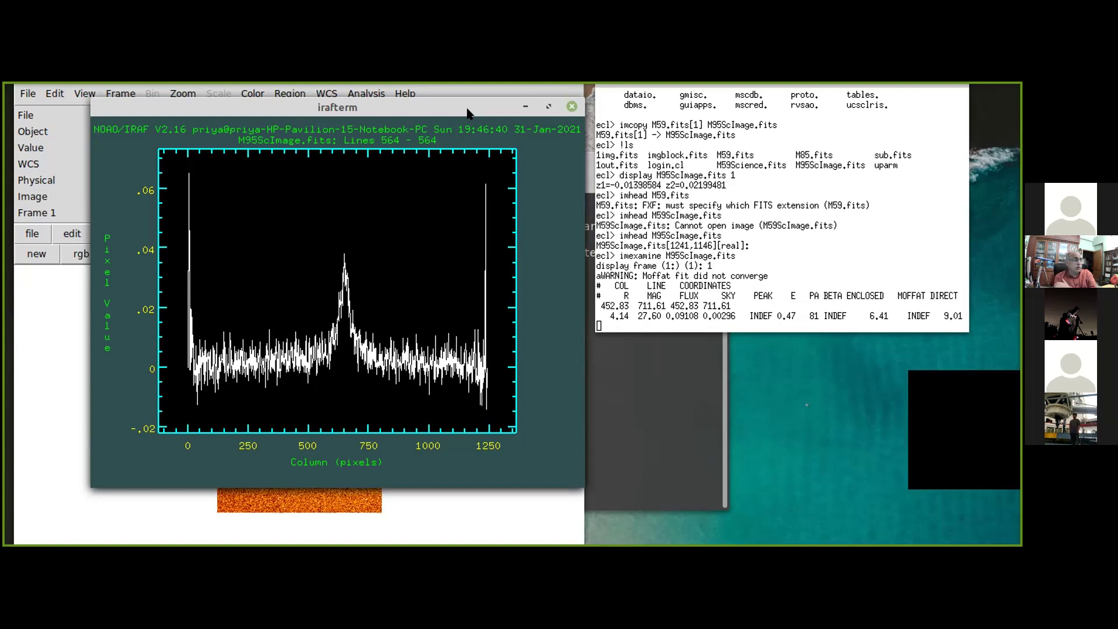
click(468, 112)
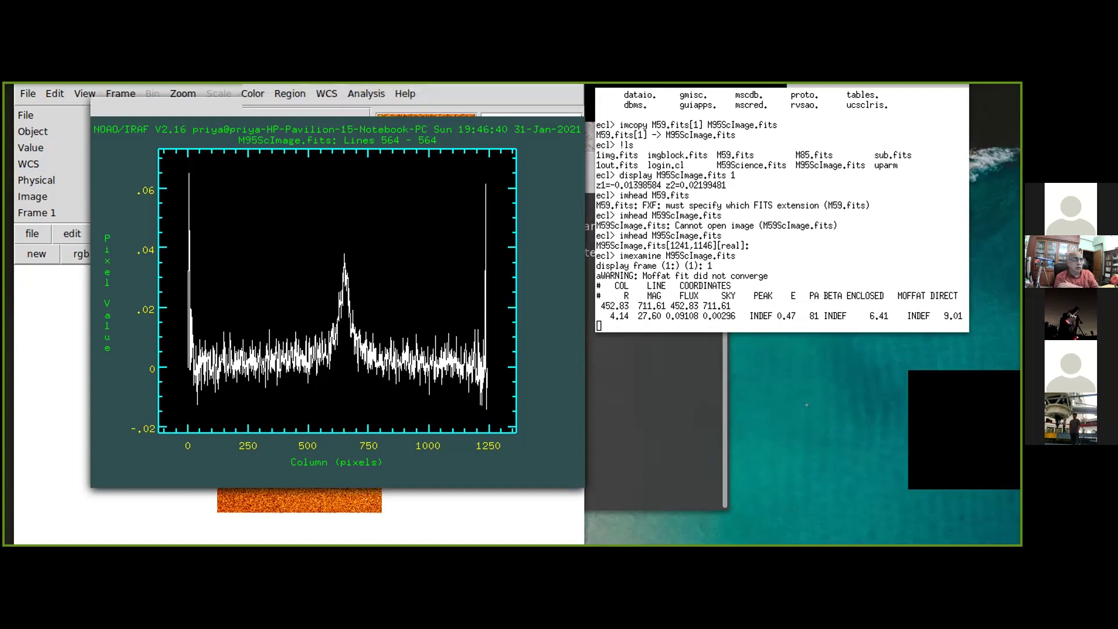